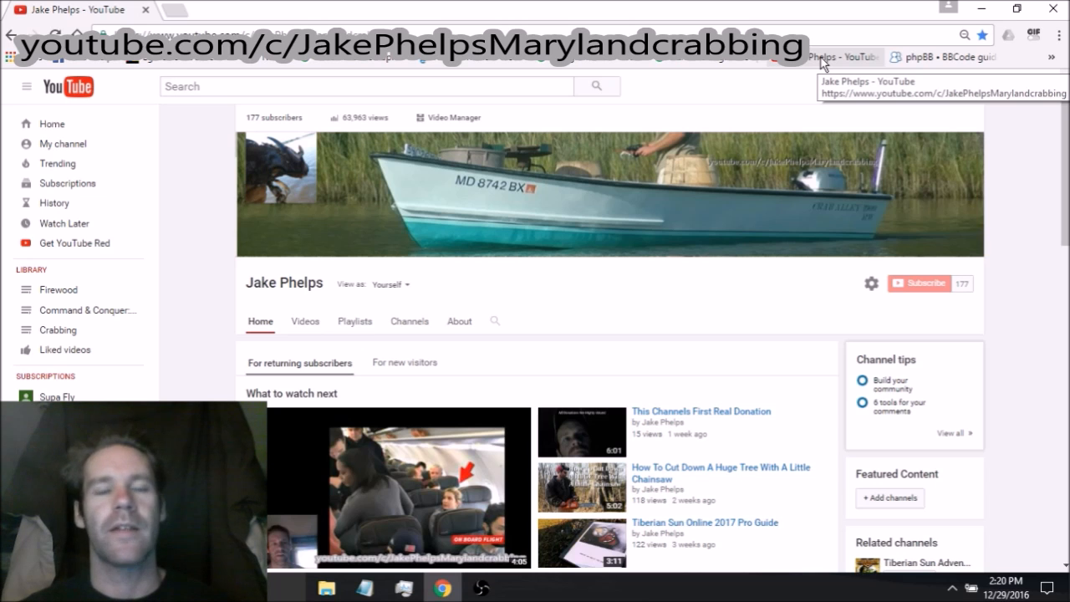
# Open the YouTube channel page in a second browser tab and load the Google English-to-Spanish translator in the first tab.
pyautogui.click(178, 15)
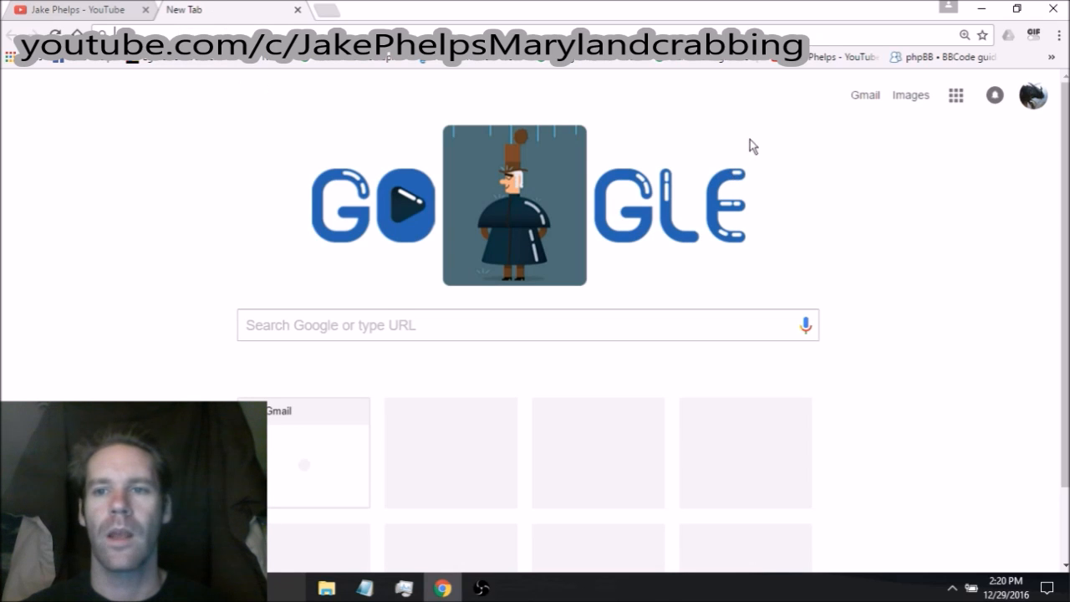
pyautogui.click(801, 60)
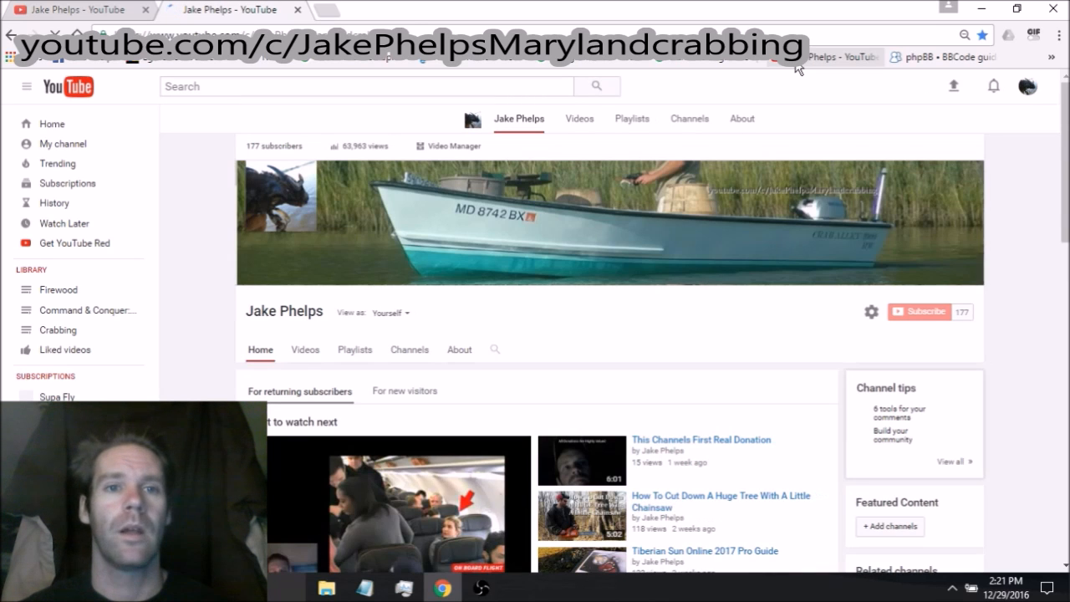
pyautogui.click(95, 11)
pyautogui.moveTo(92, 8); pyautogui.dragTo(133, 21)
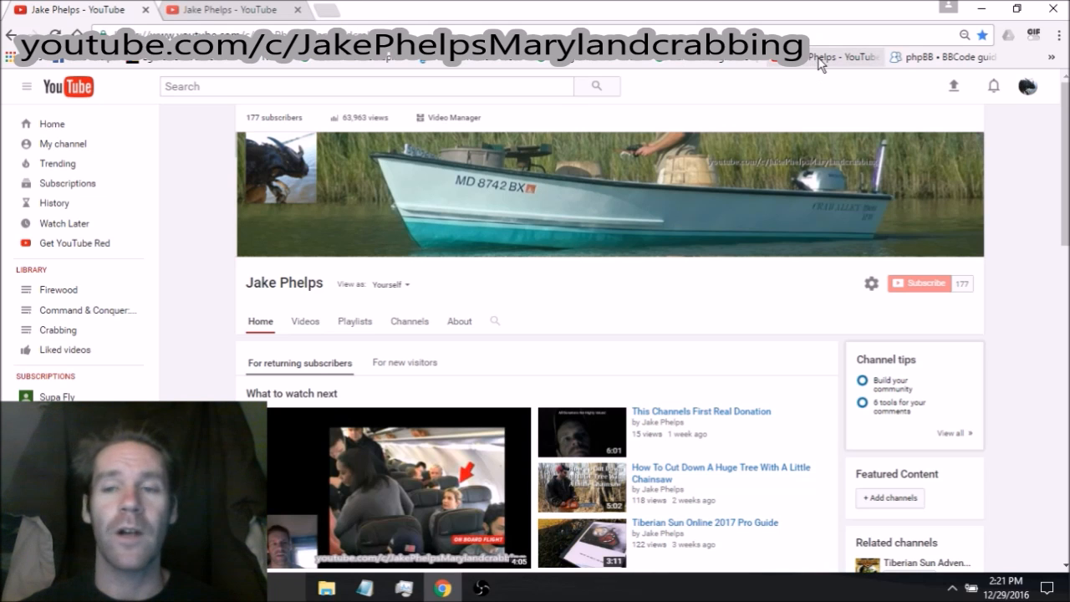
pyautogui.click(724, 63)
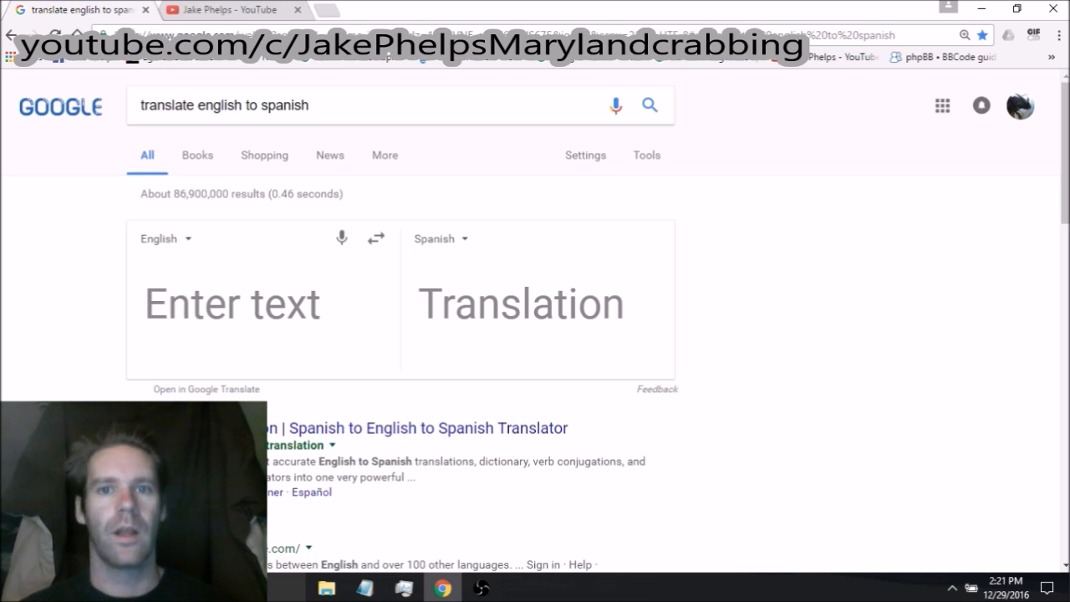
# Open the YouTube channel page in a third browser tab.
pyautogui.click(331, 12)
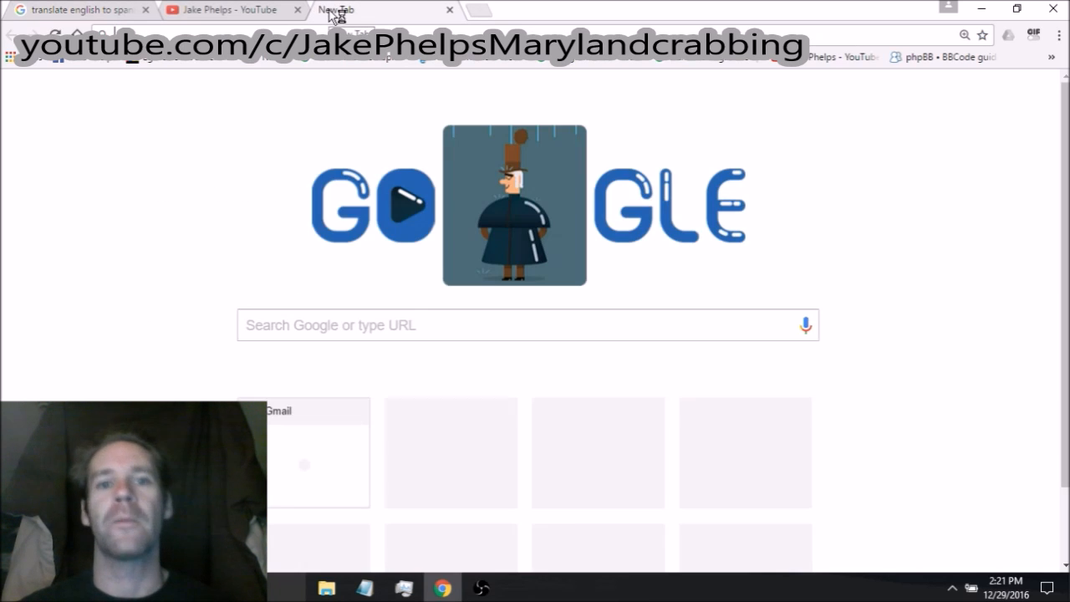
pyautogui.click(811, 60)
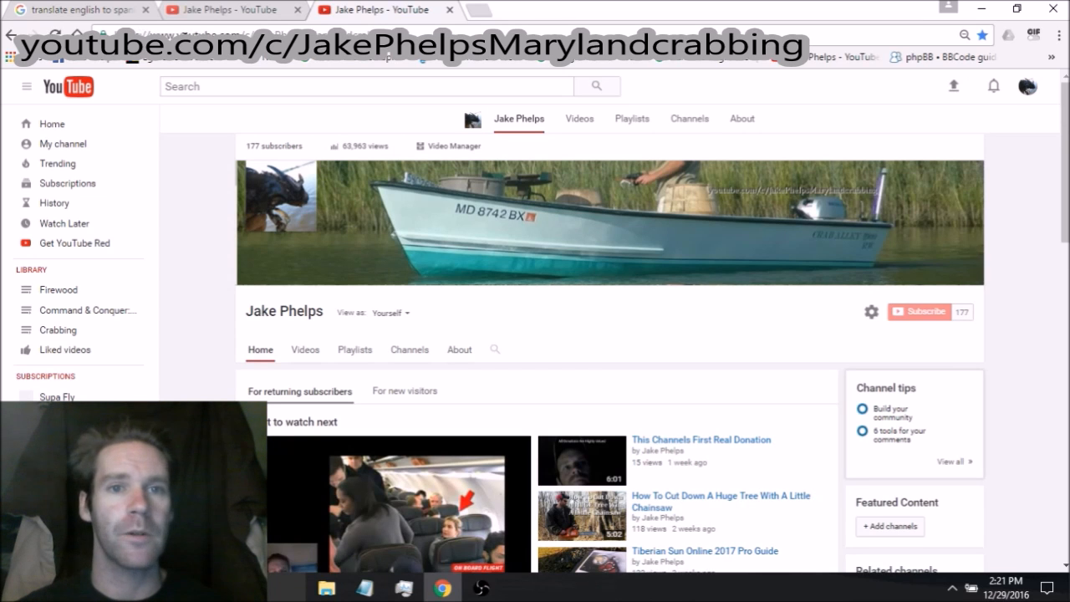
pyautogui.scroll(-1, 611, 352)
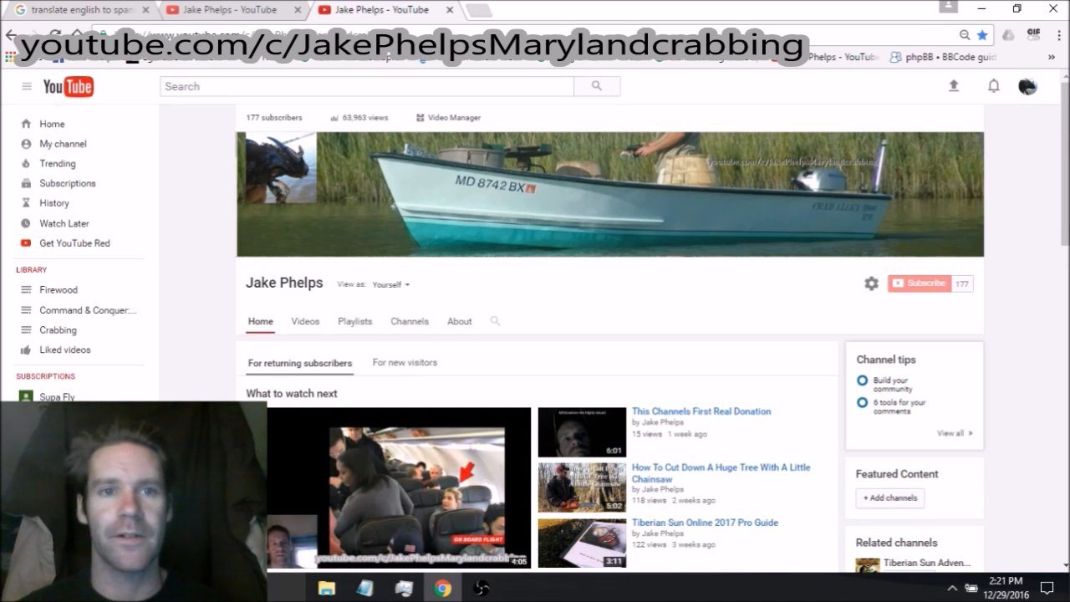
# Move the translator tab to third place and open the channel page in a new fourth tab.
pyautogui.click(478, 11)
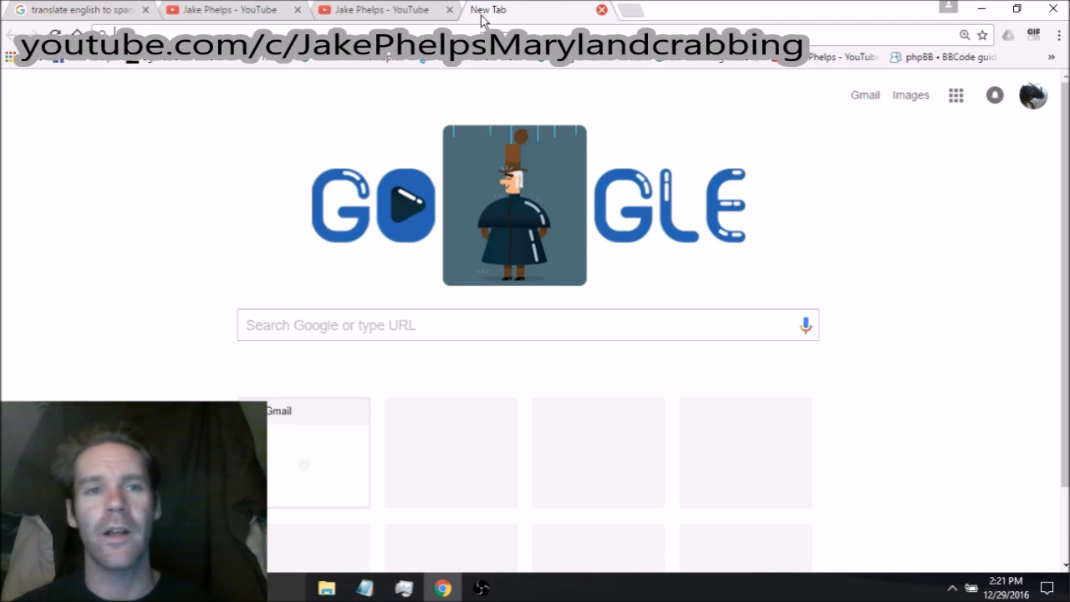
pyautogui.click(86, 11)
pyautogui.moveTo(86, 12); pyautogui.dragTo(367, 25)
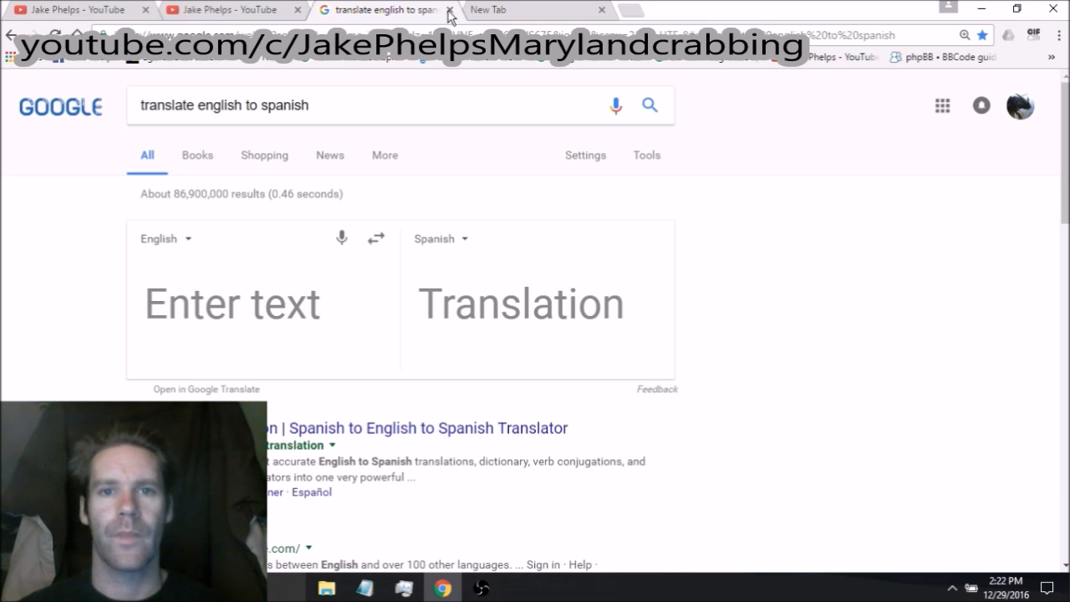
pyautogui.click(490, 12)
pyautogui.click(787, 60)
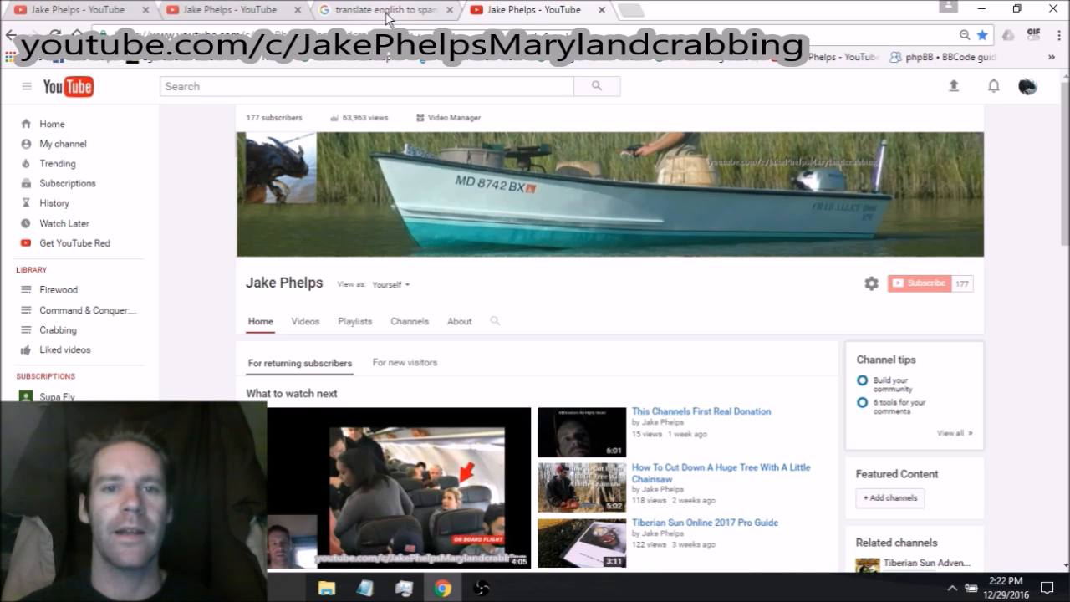
# Open the channel's analytics overview and look through its metrics and Top 10 Videos list.
pyautogui.click(366, 118)
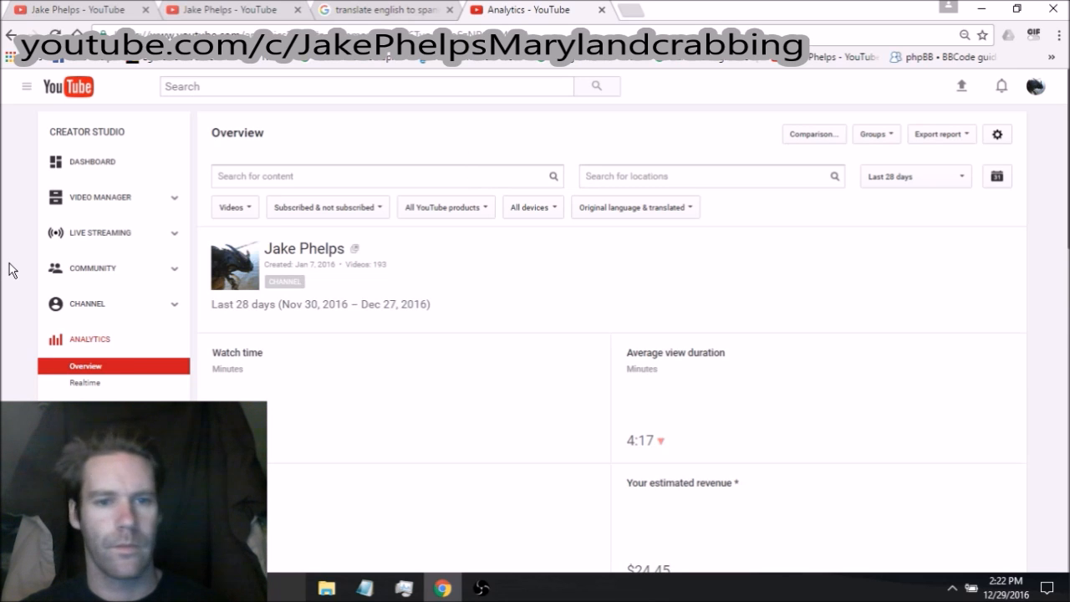
pyautogui.scroll(-3, 10, 269)
pyautogui.scroll(-5, 10, 269)
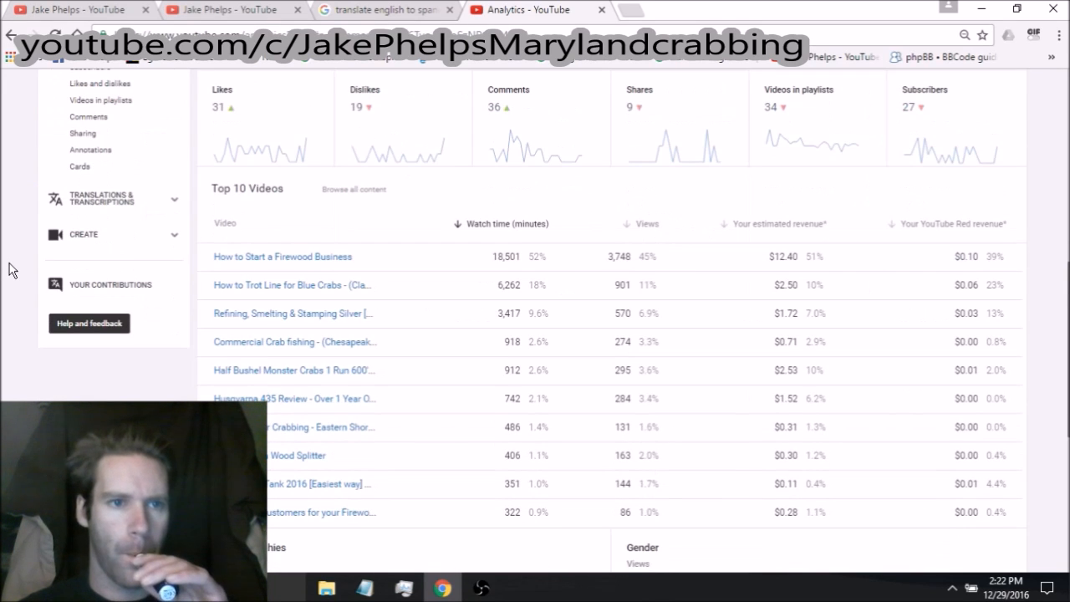
pyautogui.scroll(1, 10, 269)
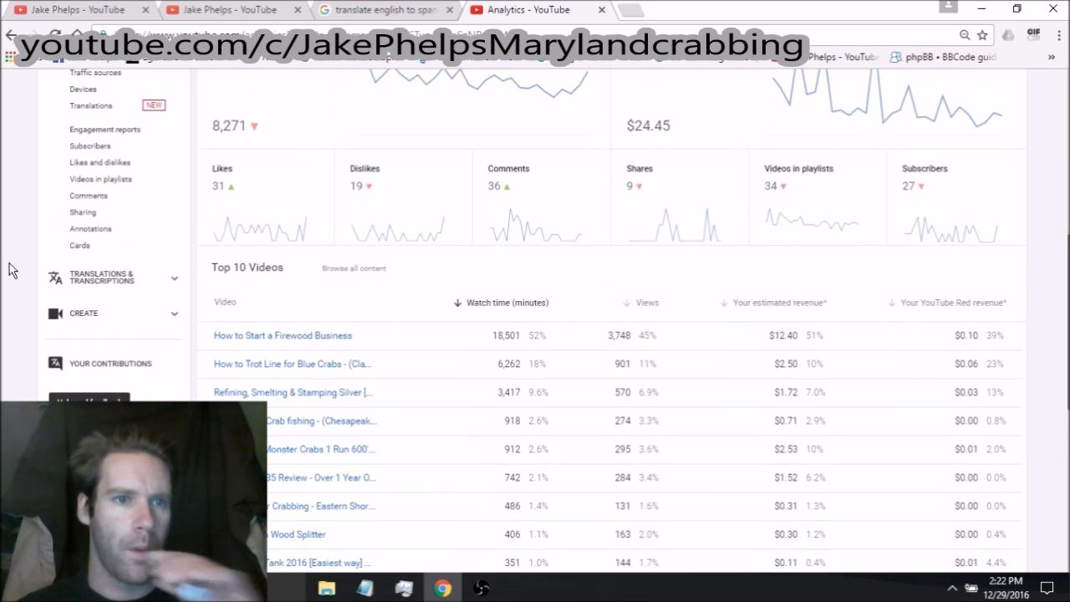
# Open the Translations report in the analytics and compare watch time for original-language and translated views.
pyautogui.click(106, 116)
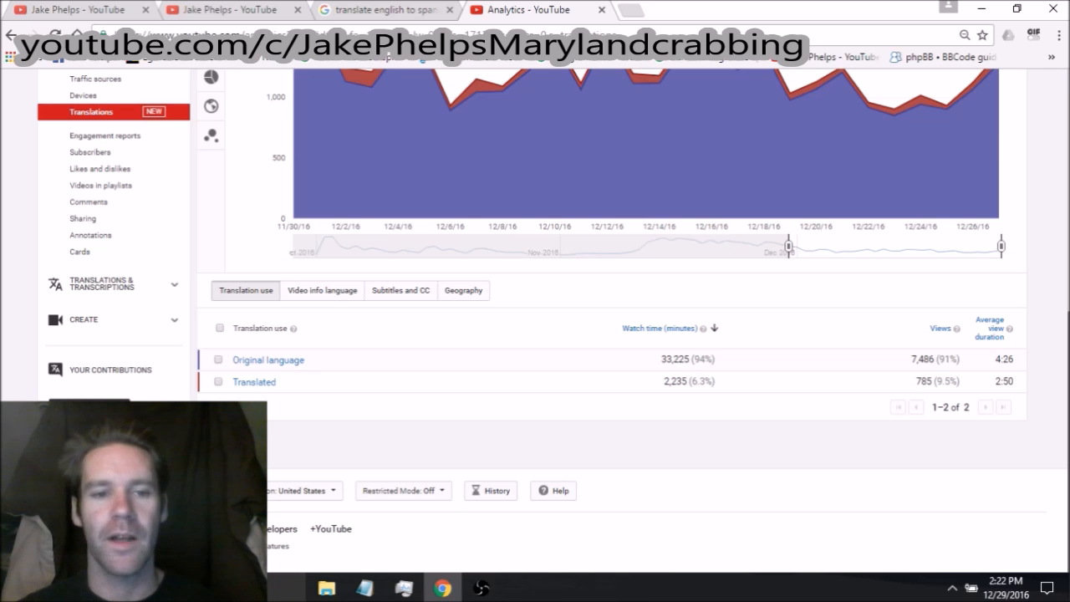
pyautogui.scroll(1, 552, 317)
pyautogui.scroll(3, 552, 318)
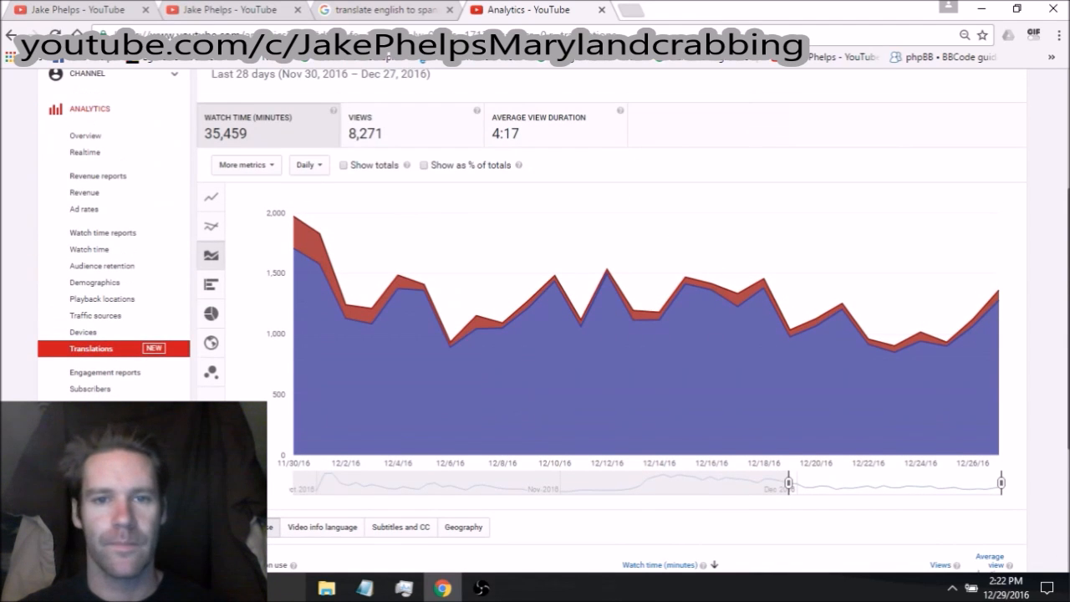
pyautogui.scroll(-2, 551, 318)
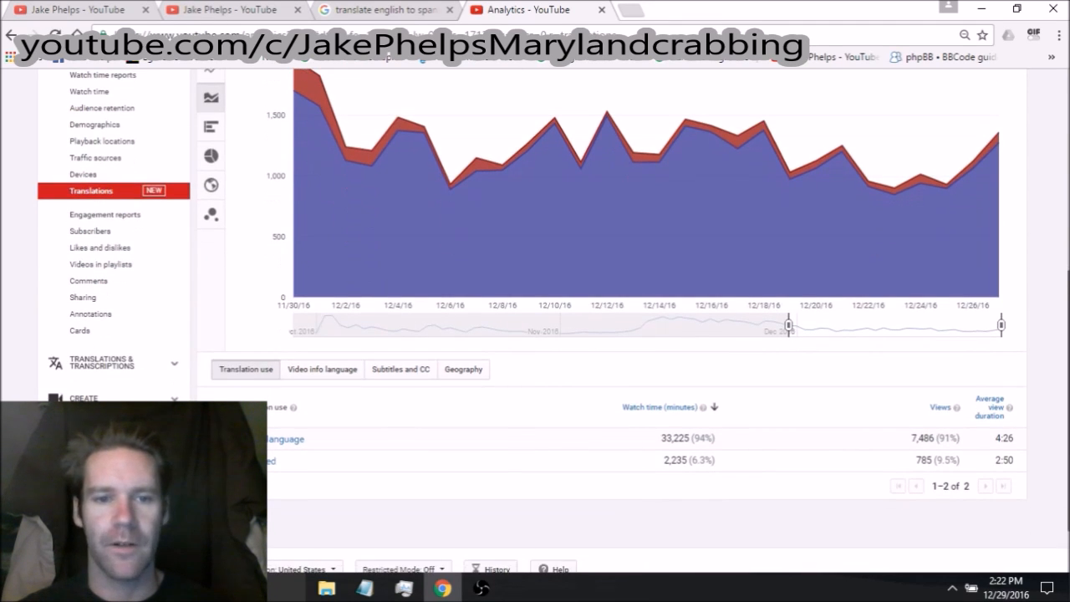
pyautogui.scroll(-1, 552, 318)
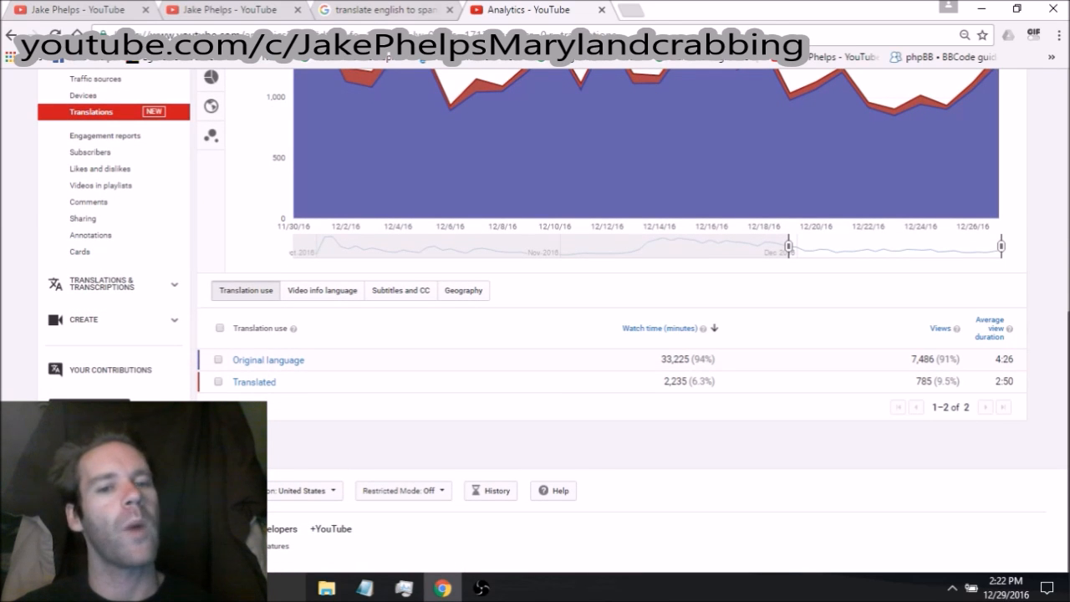
# Break the Translations report down by video info language and examine watch time and views per language.
pyautogui.click(326, 300)
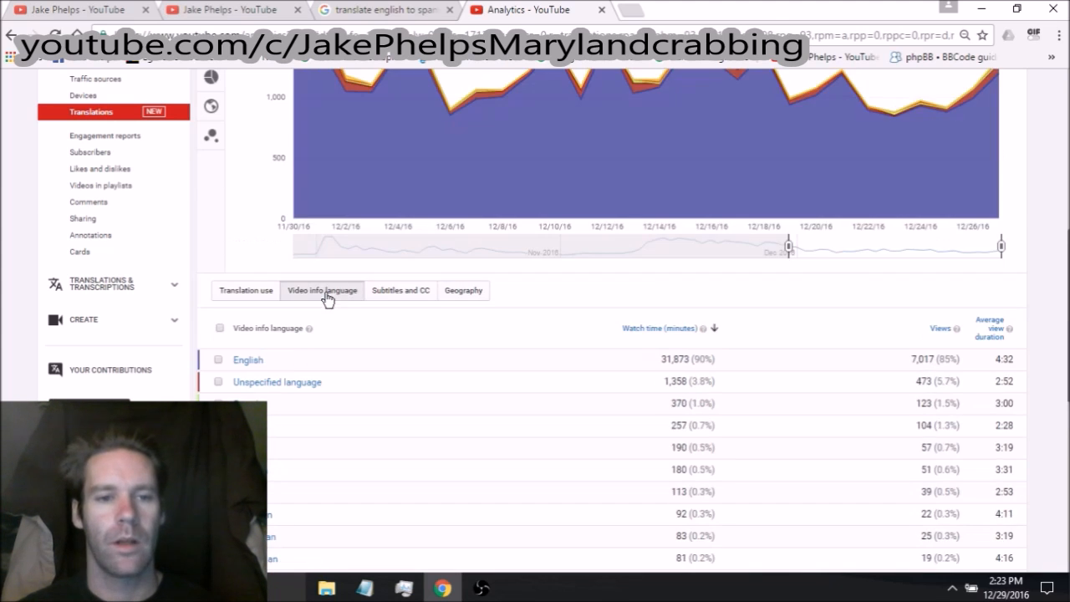
pyautogui.scroll(-1, 37, 276)
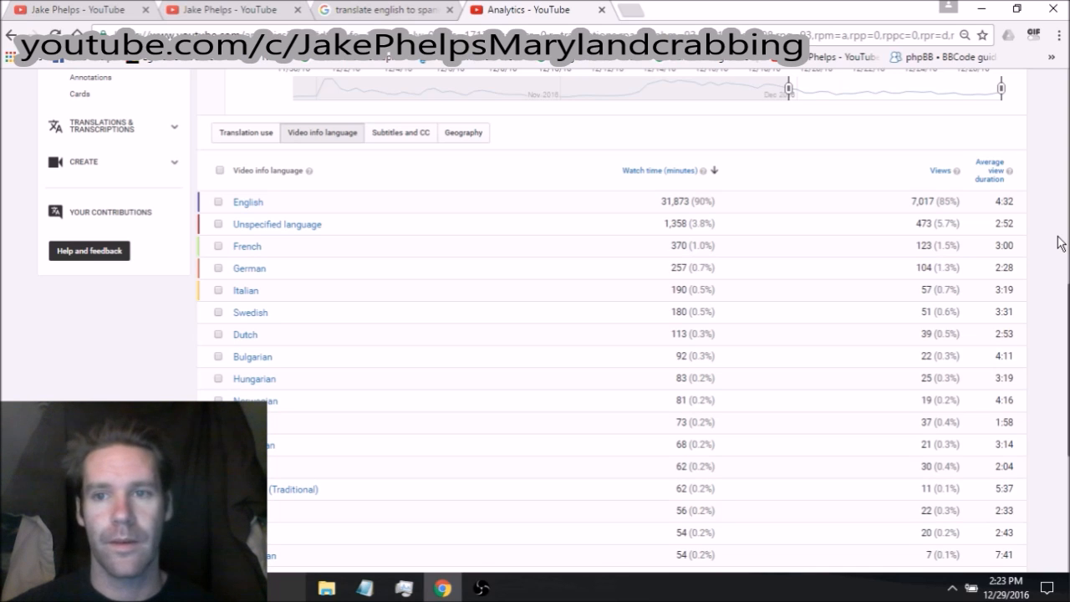
pyautogui.scroll(2, 1058, 242)
pyautogui.scroll(2, 1059, 242)
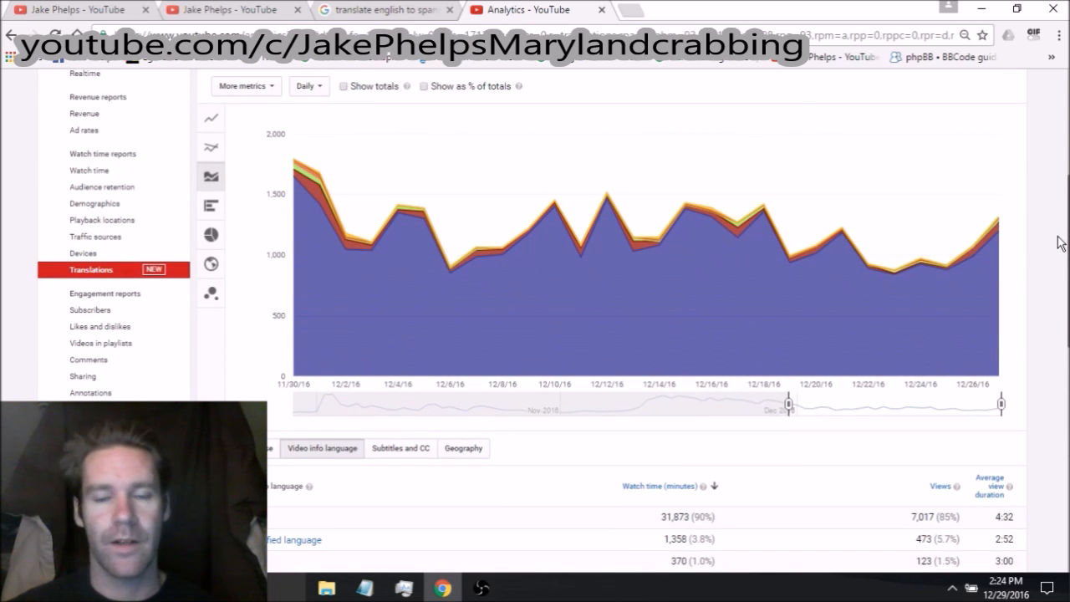
pyautogui.scroll(1, 1058, 243)
pyautogui.scroll(1, 1059, 242)
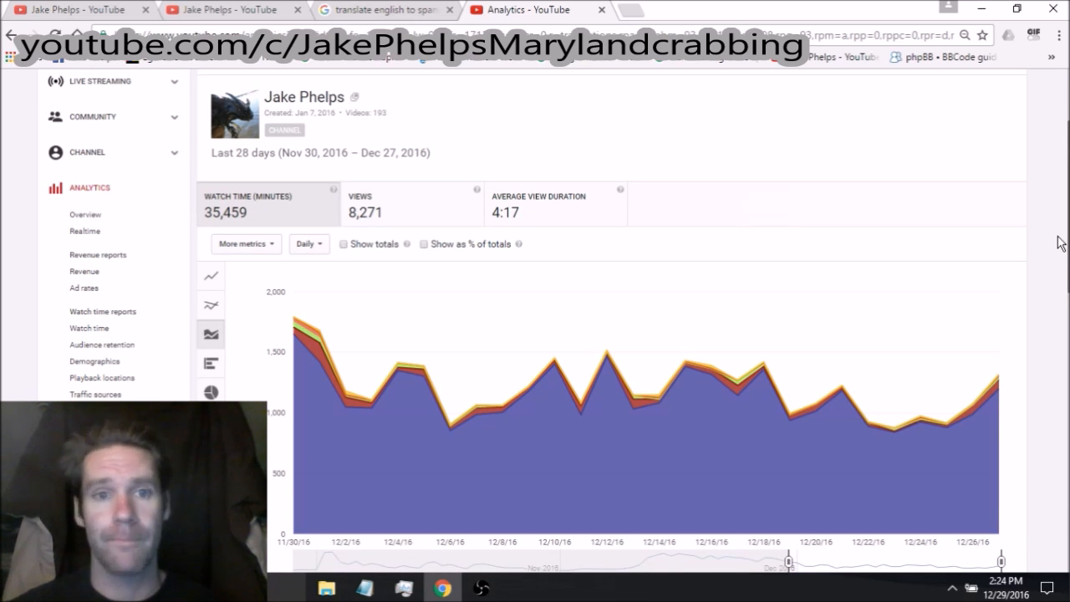
pyautogui.scroll(-2, 1059, 243)
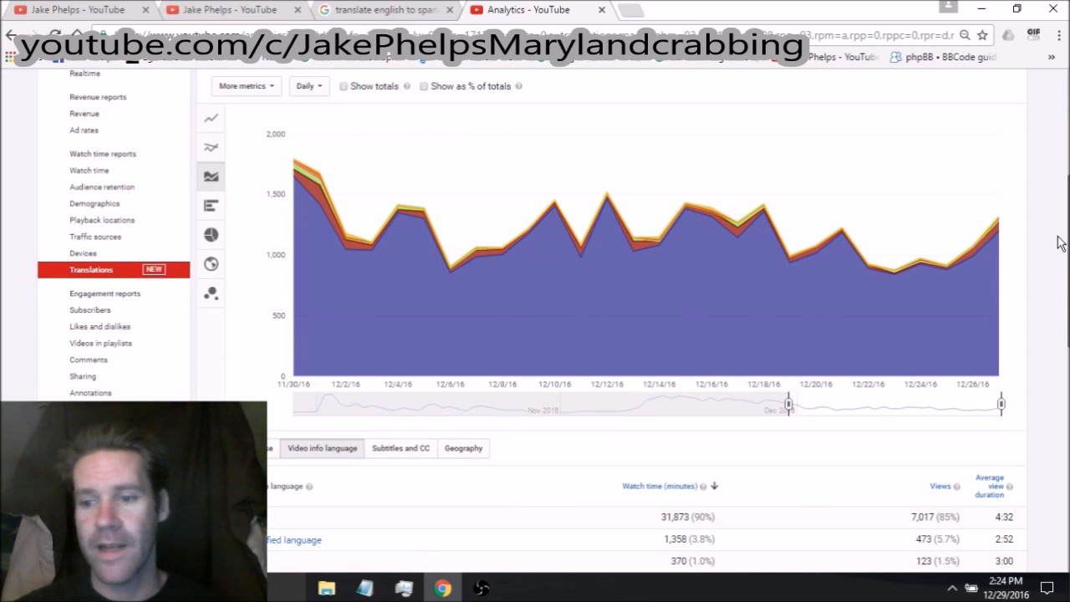
pyautogui.scroll(-3, 1058, 243)
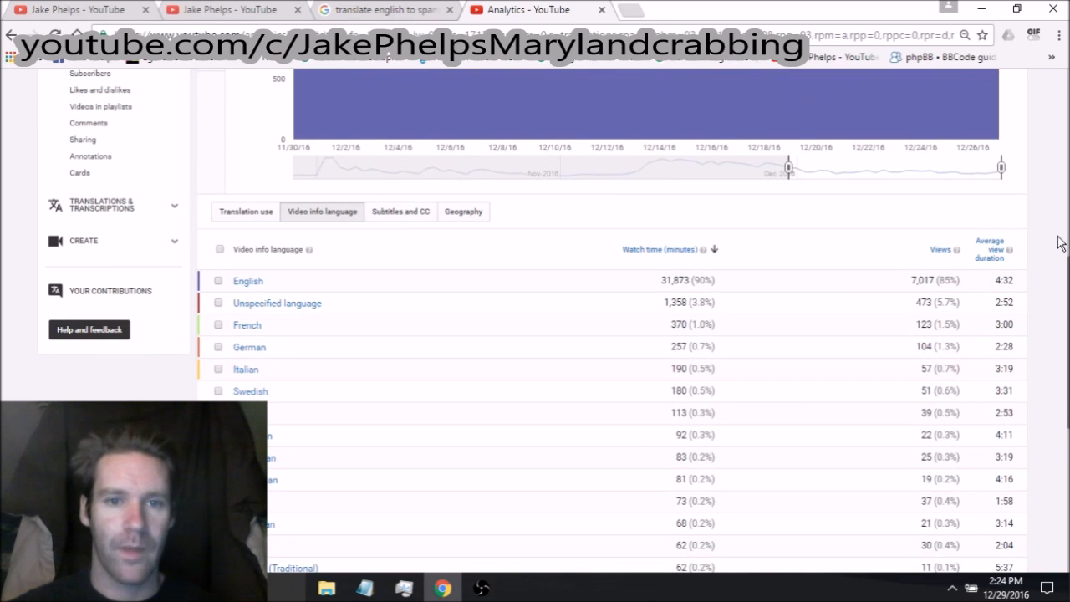
pyautogui.scroll(5, 1058, 242)
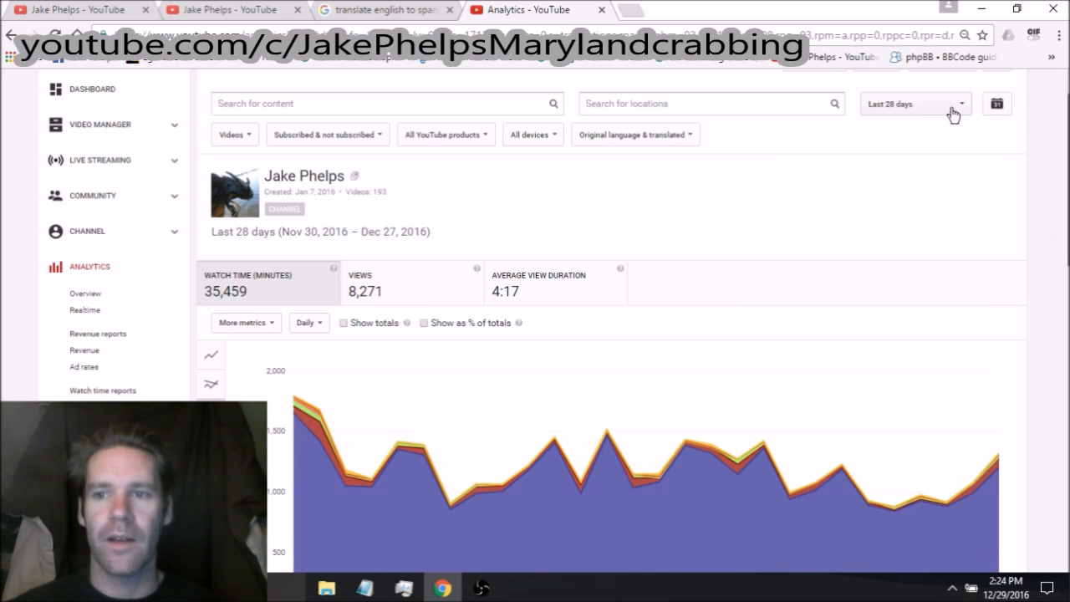
# Set the report's date range to Lifetime and examine the chart and per-language watch time and views.
pyautogui.click(947, 107)
pyautogui.click(929, 128)
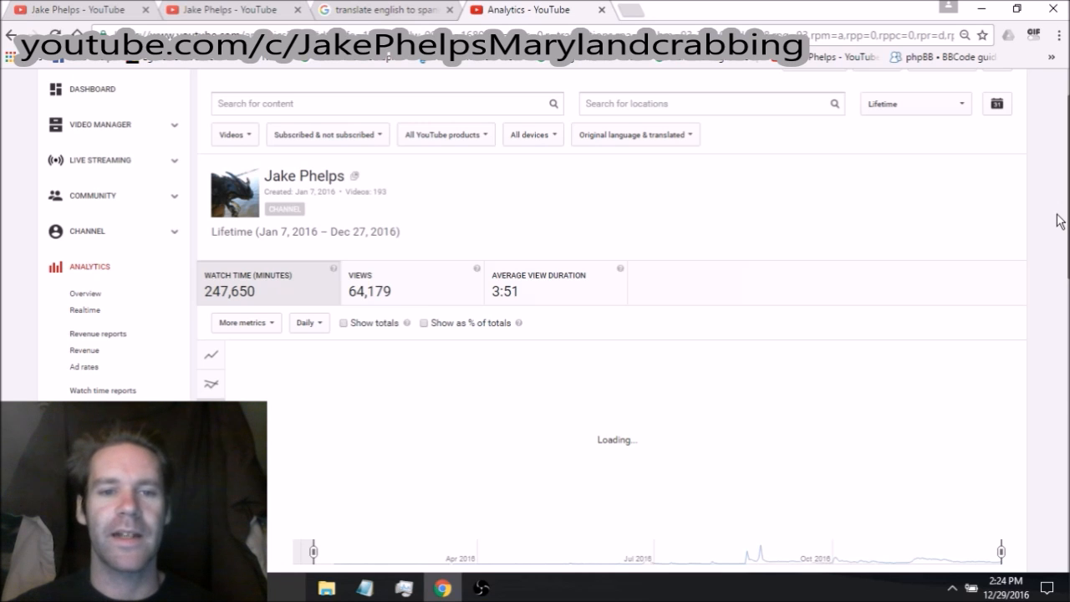
pyautogui.scroll(-5, 1057, 220)
pyautogui.scroll(-2, 1058, 220)
pyautogui.scroll(1, 1059, 220)
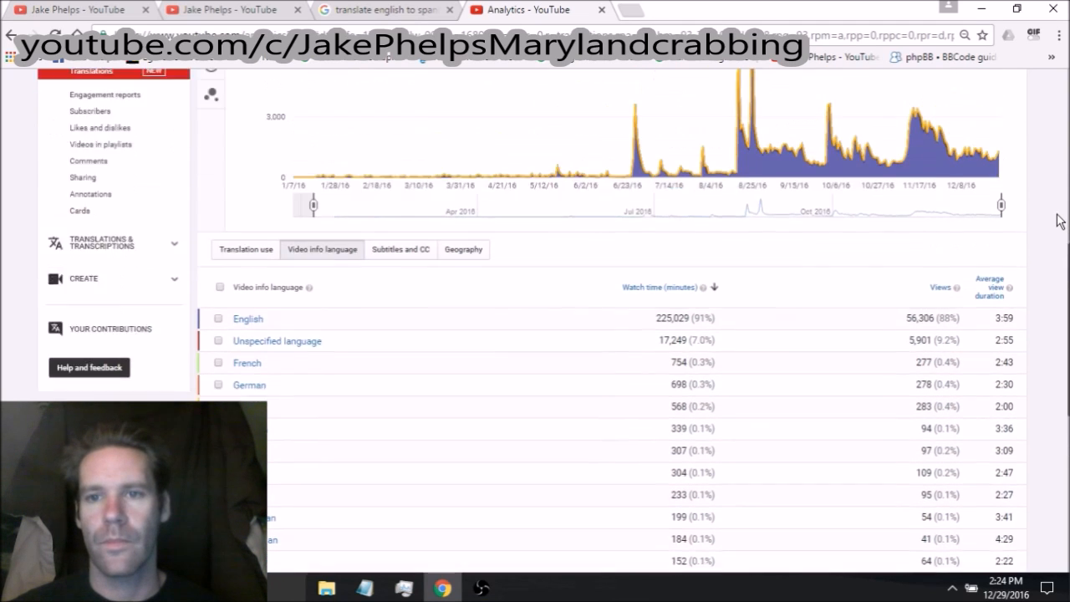
pyautogui.scroll(1, 1058, 220)
pyautogui.moveTo(739, 227)
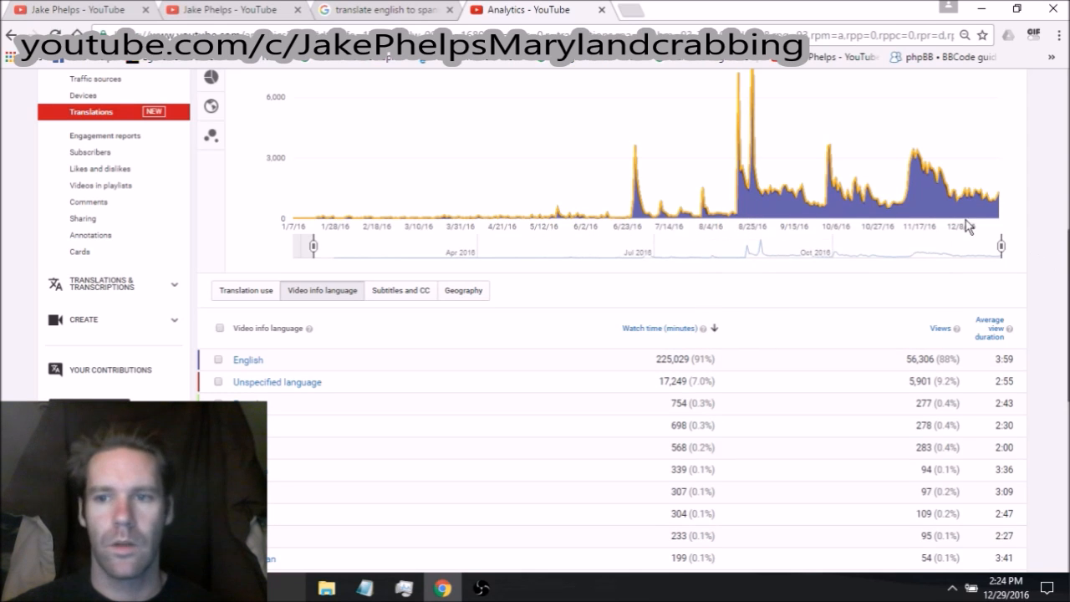
pyautogui.scroll(-3, 1044, 244)
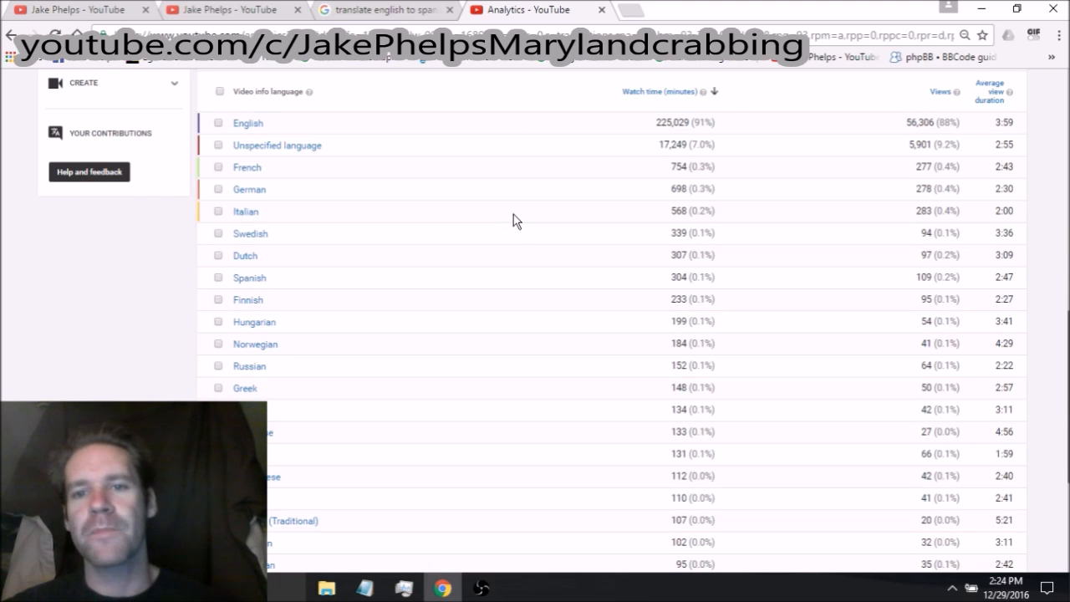
pyautogui.moveTo(632, 193)
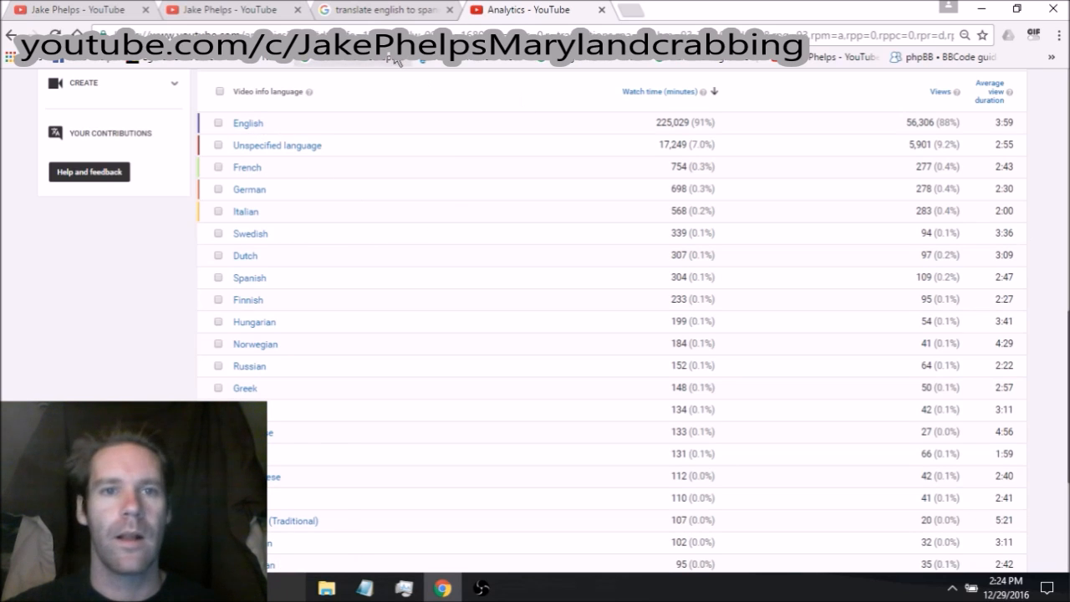
# Open the Video Manager in the second browser tab and open the video "How to Use a Wood Splitter" for editing.
pyautogui.click(251, 12)
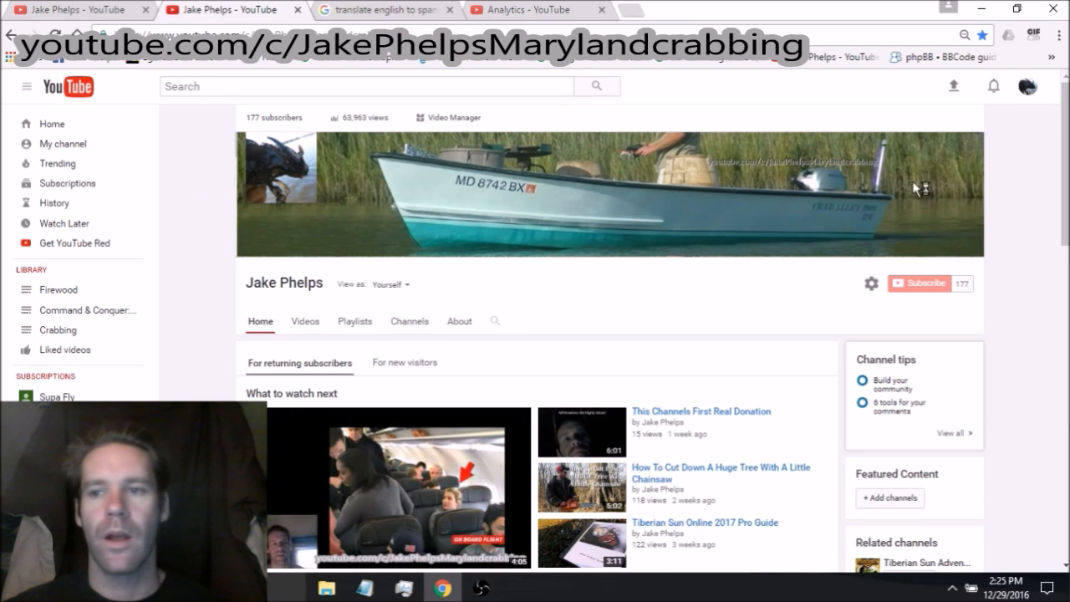
pyautogui.click(440, 120)
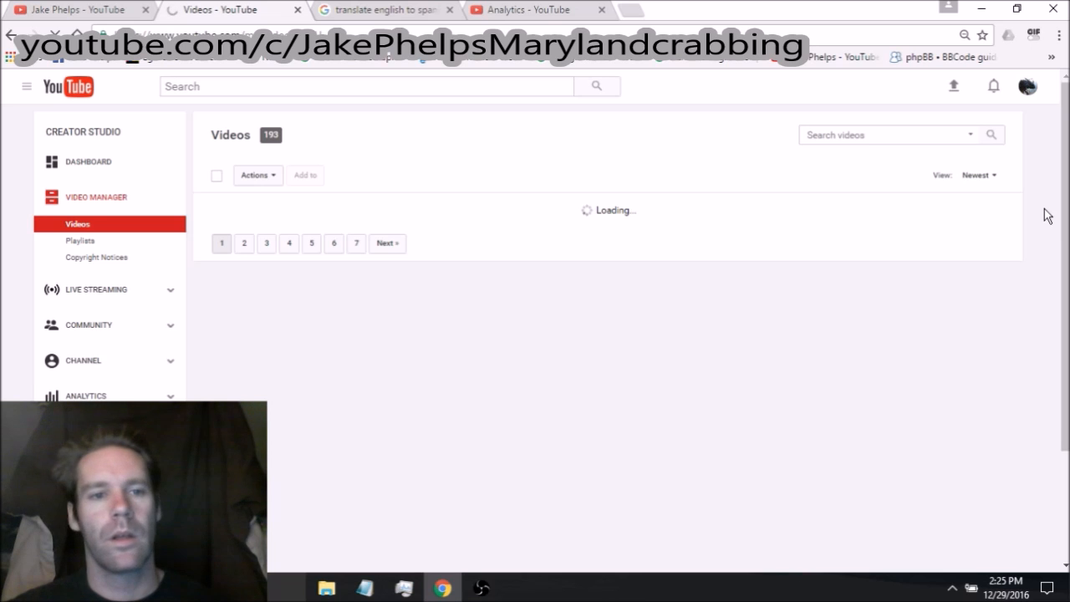
pyautogui.scroll(-8, 1048, 216)
pyautogui.scroll(-7, 1048, 216)
pyautogui.scroll(-2, 1048, 216)
pyautogui.scroll(-3, 1048, 215)
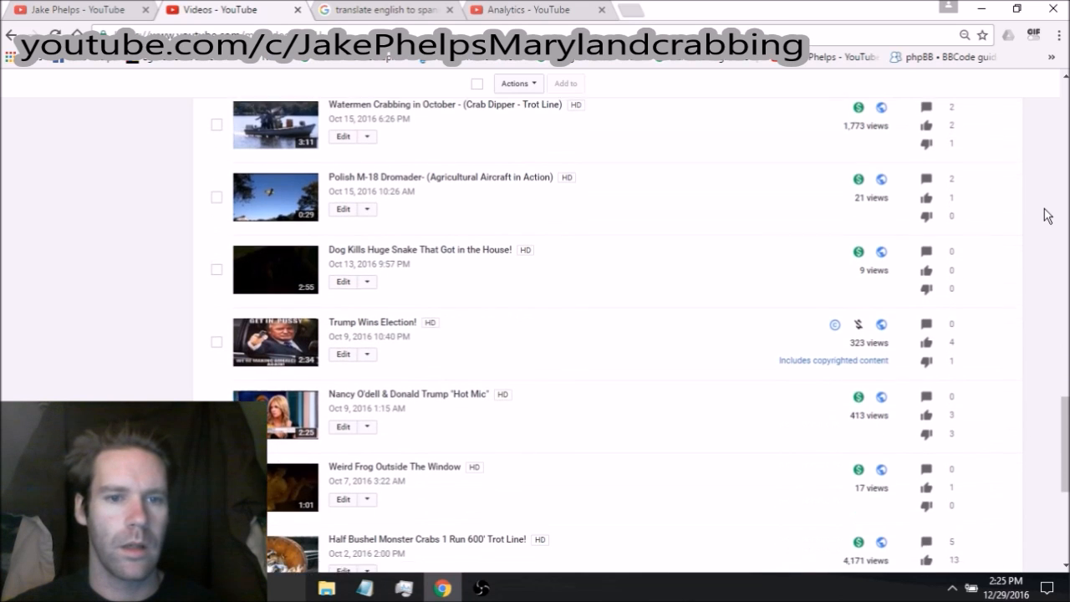
pyautogui.scroll(-2, 1048, 215)
pyautogui.scroll(9, 1047, 216)
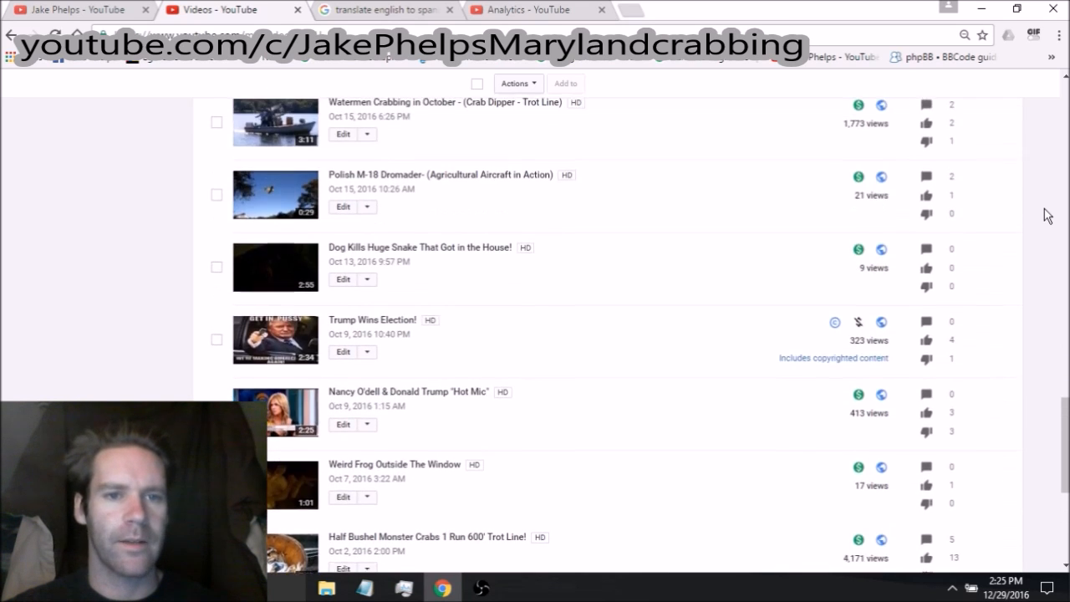
pyautogui.scroll(-2, 1048, 216)
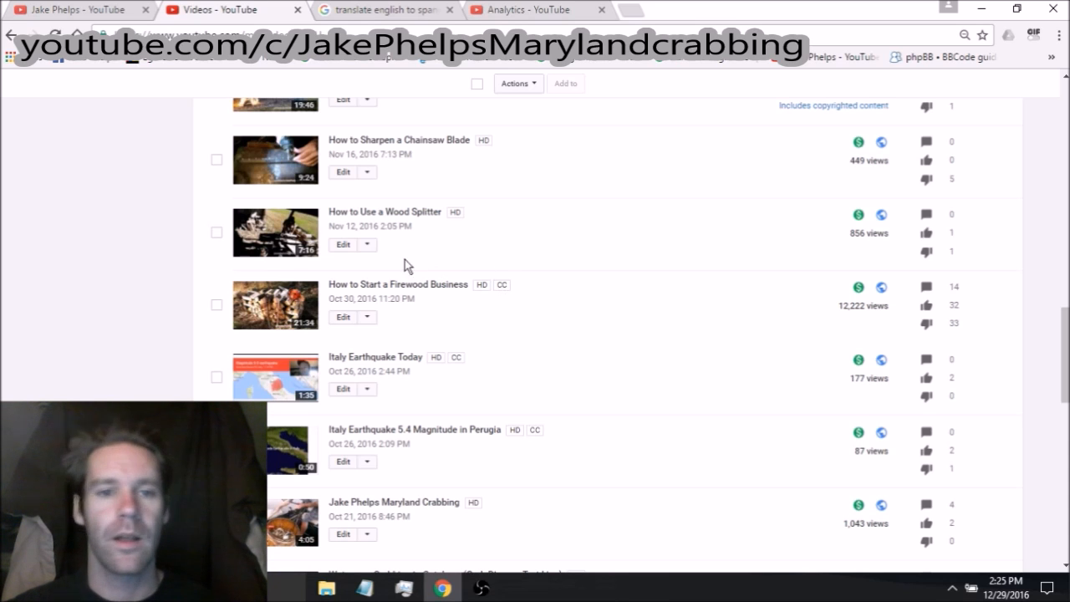
pyautogui.click(343, 246)
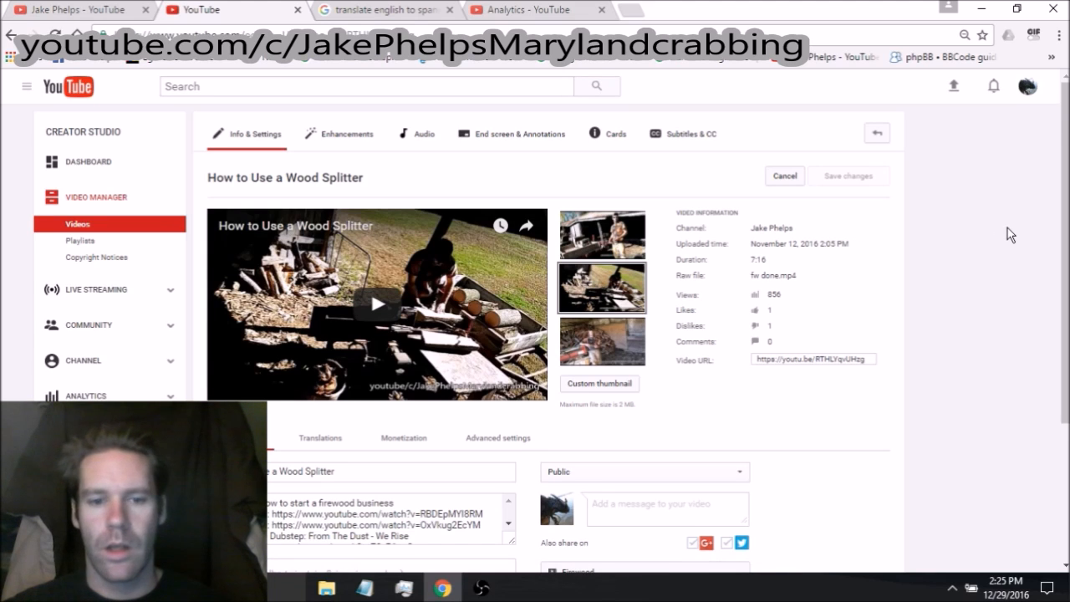
# Review the wood splitter video's description and open the video's Translations section.
pyautogui.scroll(-1, 1007, 234)
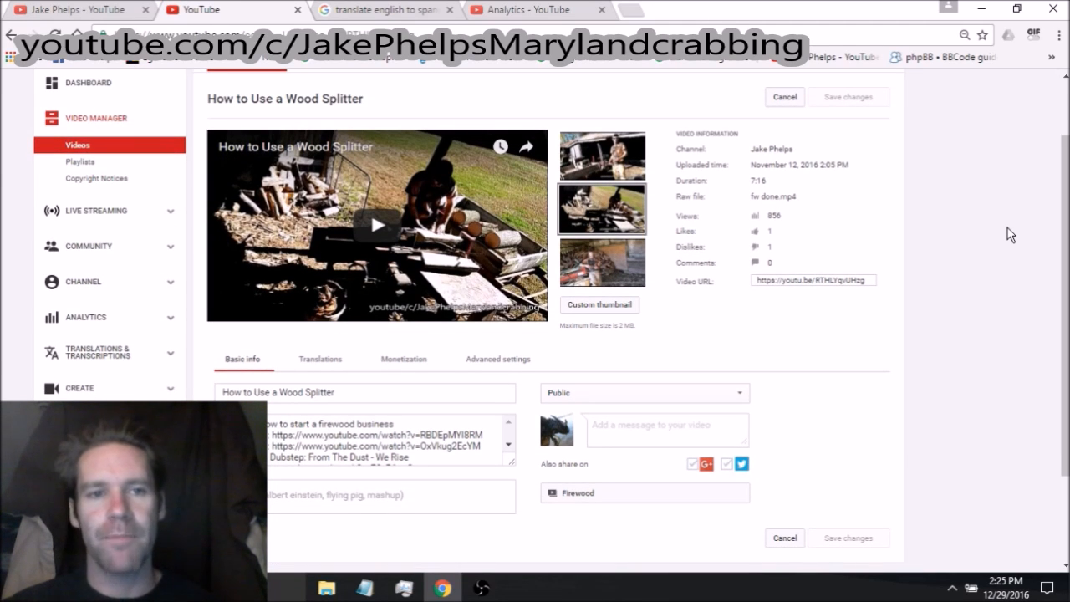
pyautogui.scroll(-1, 1008, 234)
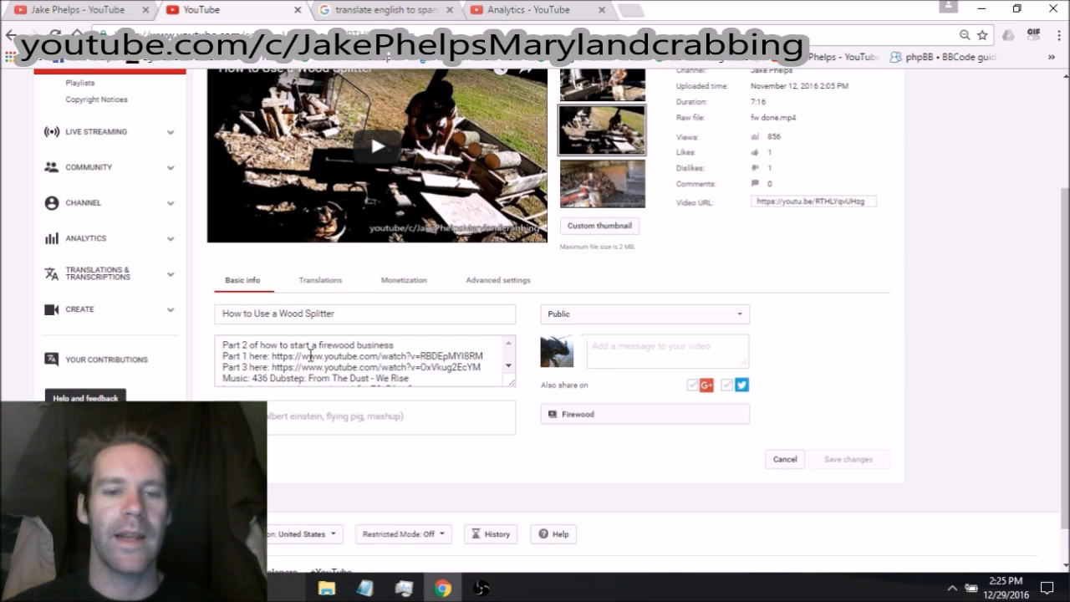
pyautogui.scroll(-2, 511, 369)
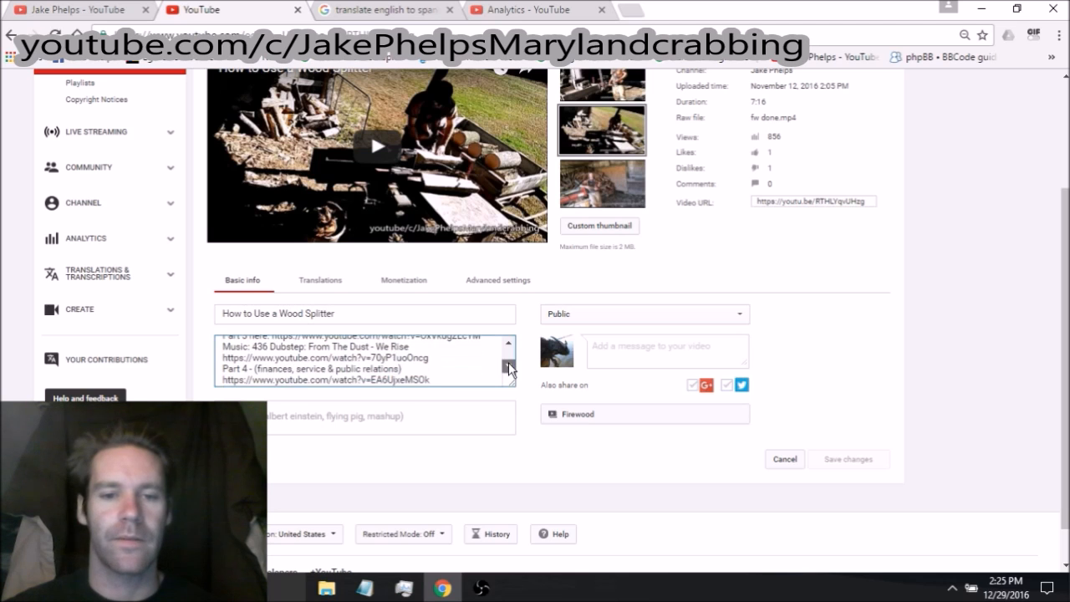
pyautogui.click(507, 345)
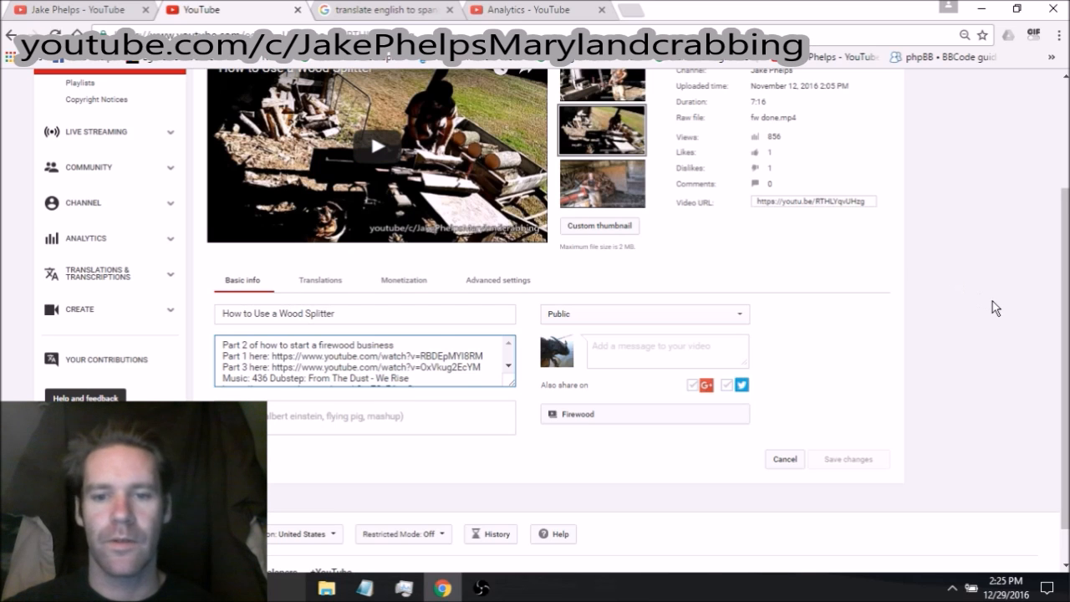
pyautogui.click(305, 284)
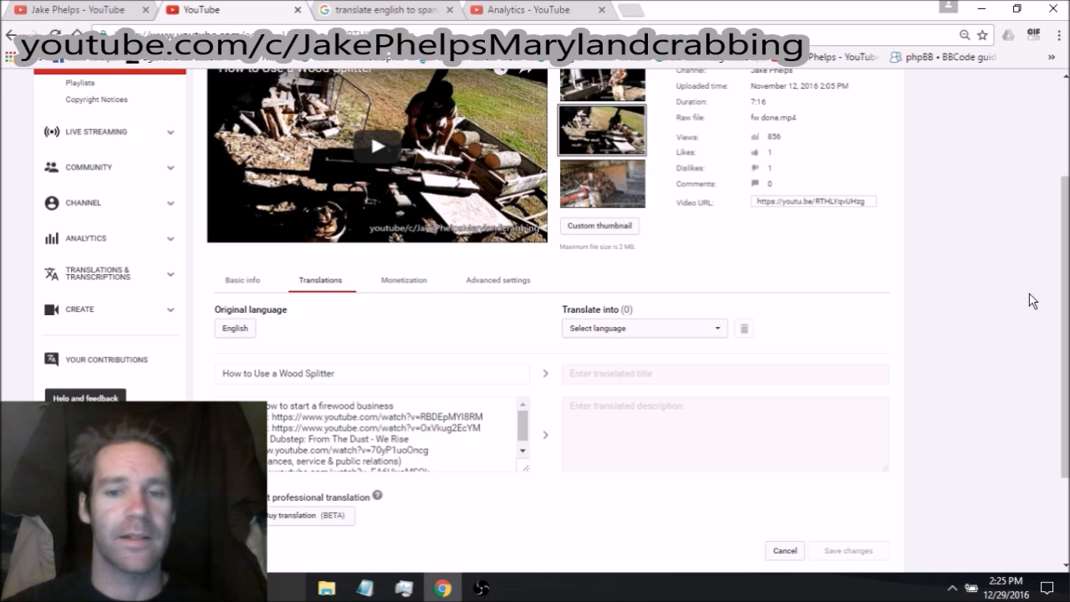
# In the channel's browser tab, open the Video Manager and open the video "How to Use a Wood Splitter" for editing.
pyautogui.click(94, 14)
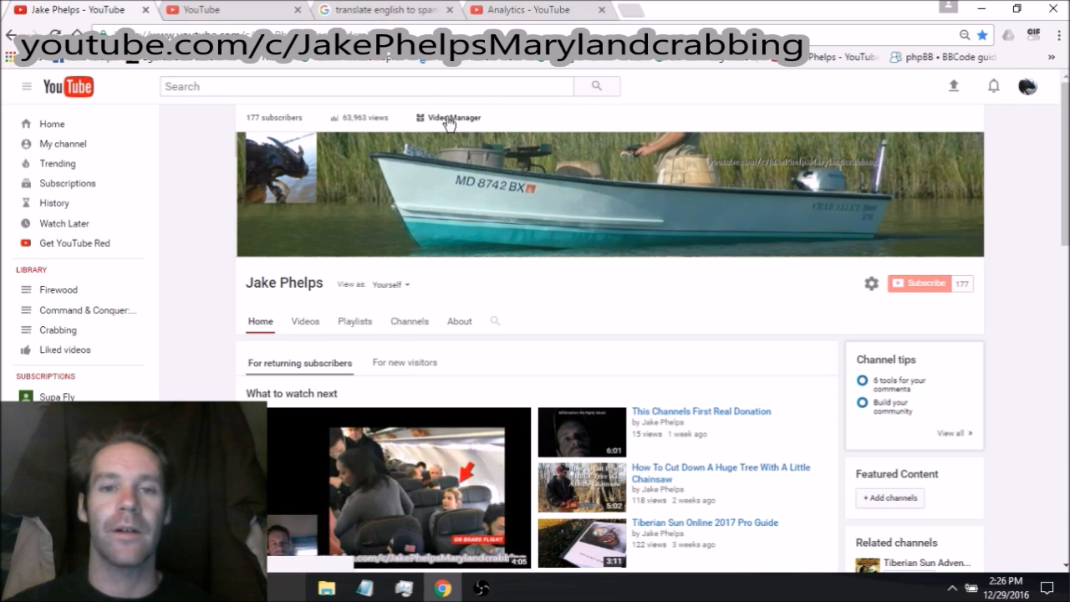
pyautogui.click(449, 120)
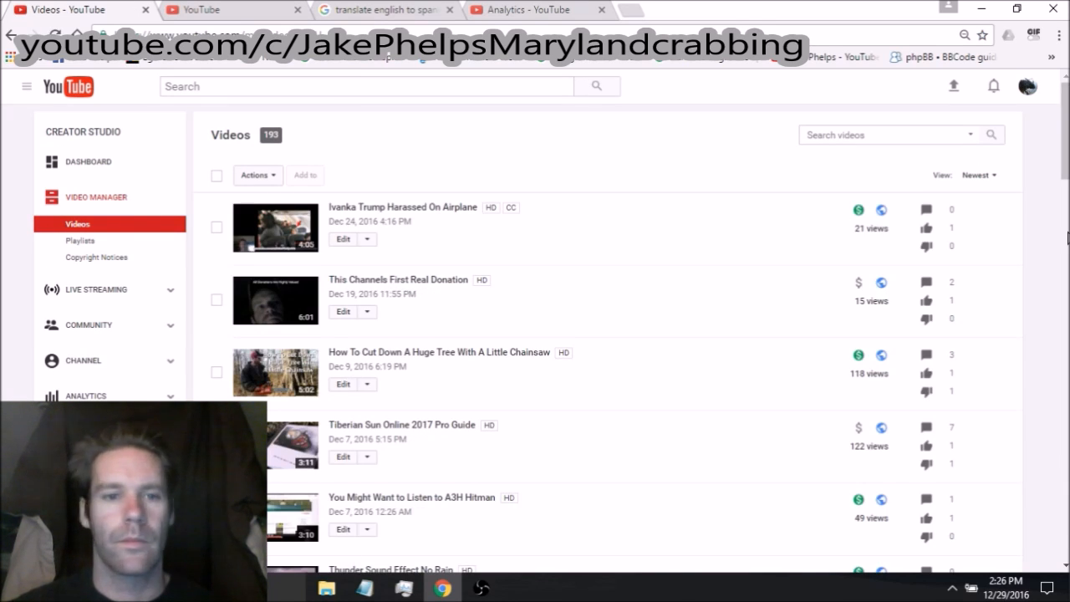
pyautogui.scroll(-1, 1068, 238)
pyautogui.scroll(-7, 1067, 239)
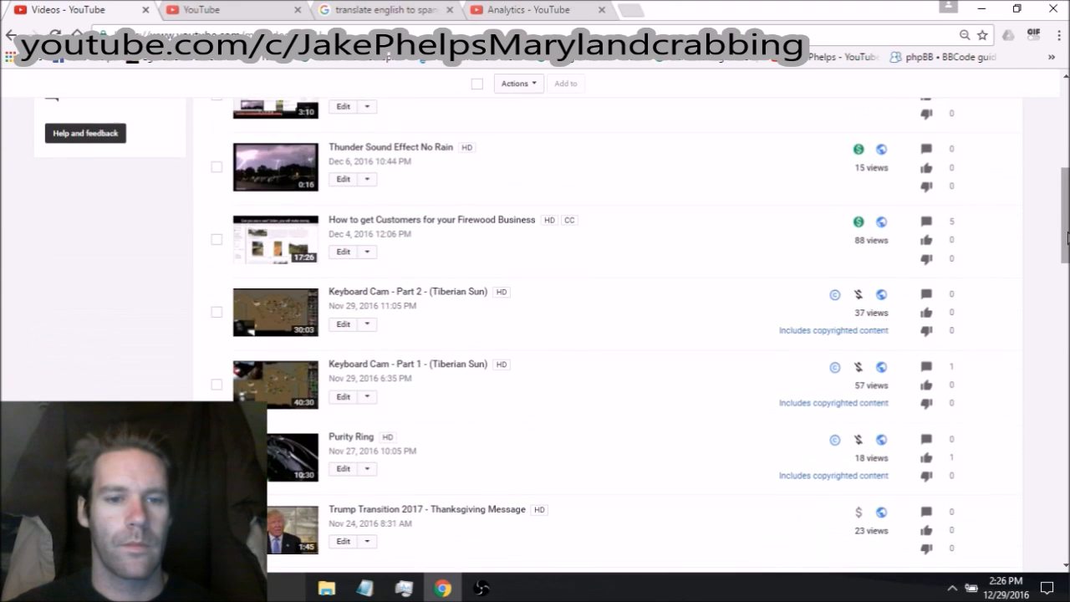
pyautogui.scroll(-5, 1067, 238)
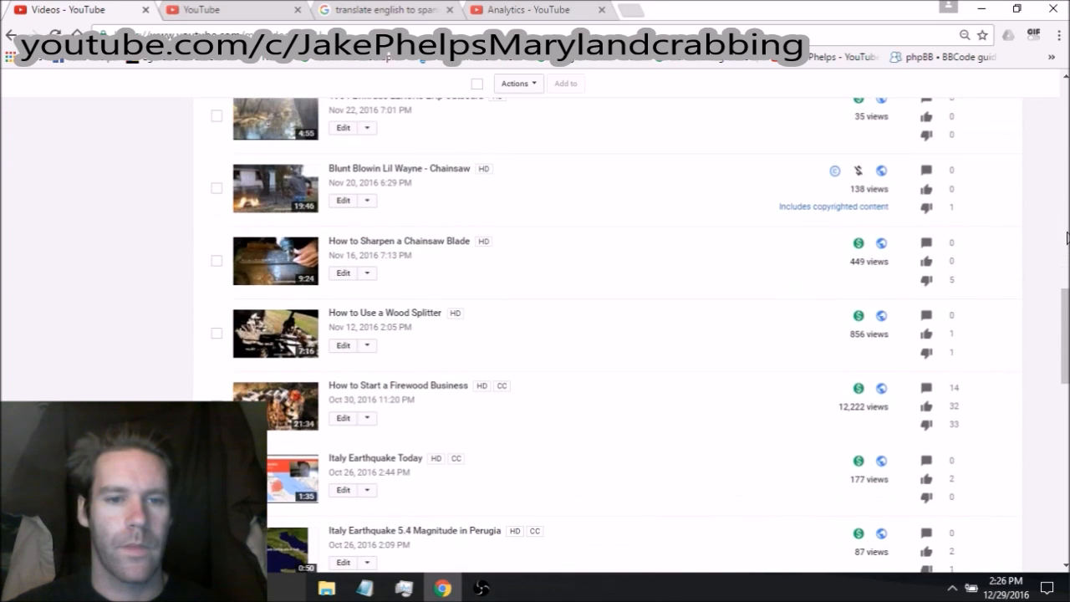
pyautogui.scroll(-2, 1067, 238)
pyautogui.click(343, 188)
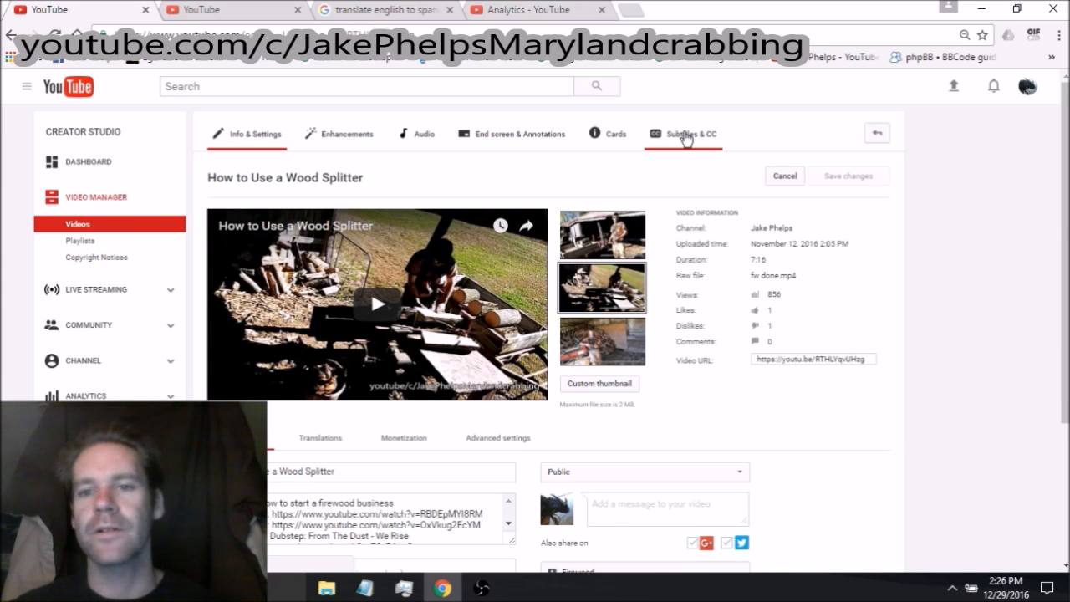
# Start adding new English subtitles to the video with the Transcribe and auto-sync method.
pyautogui.click(685, 139)
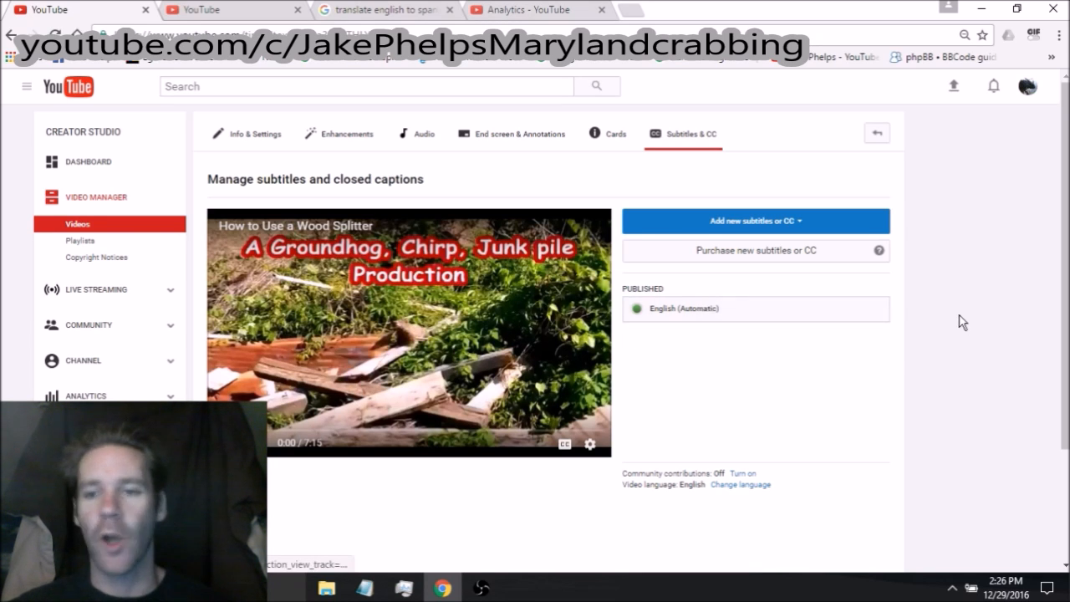
pyautogui.scroll(-1, 990, 291)
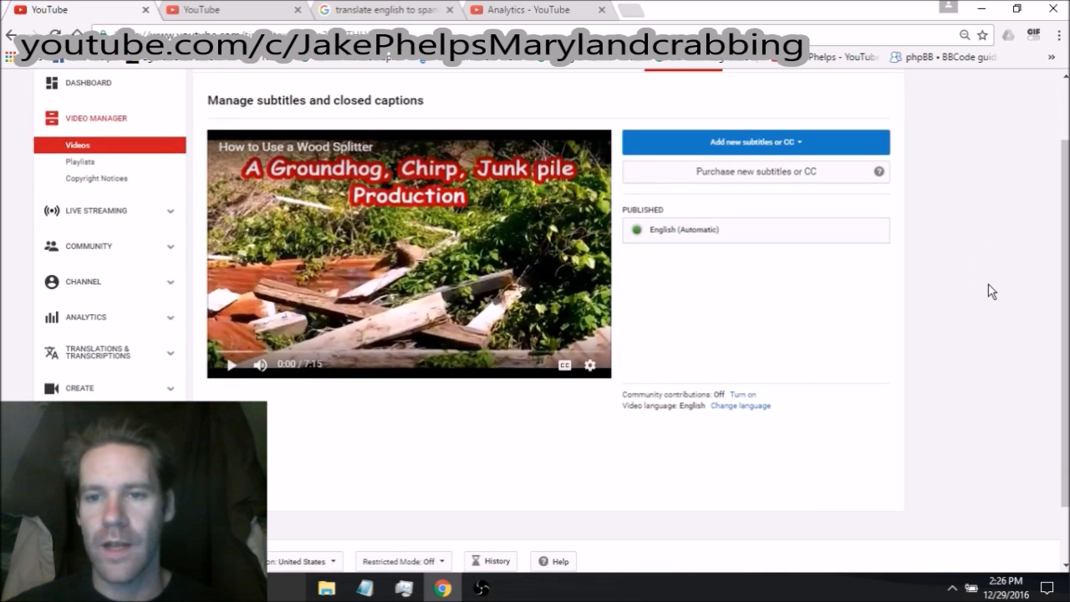
pyautogui.click(756, 147)
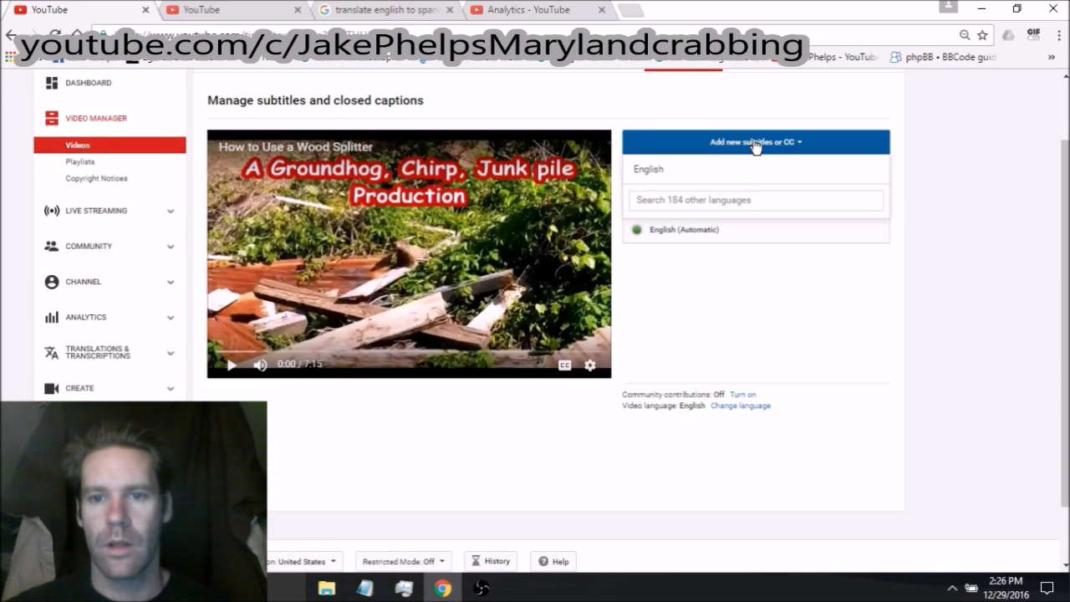
pyautogui.click(694, 171)
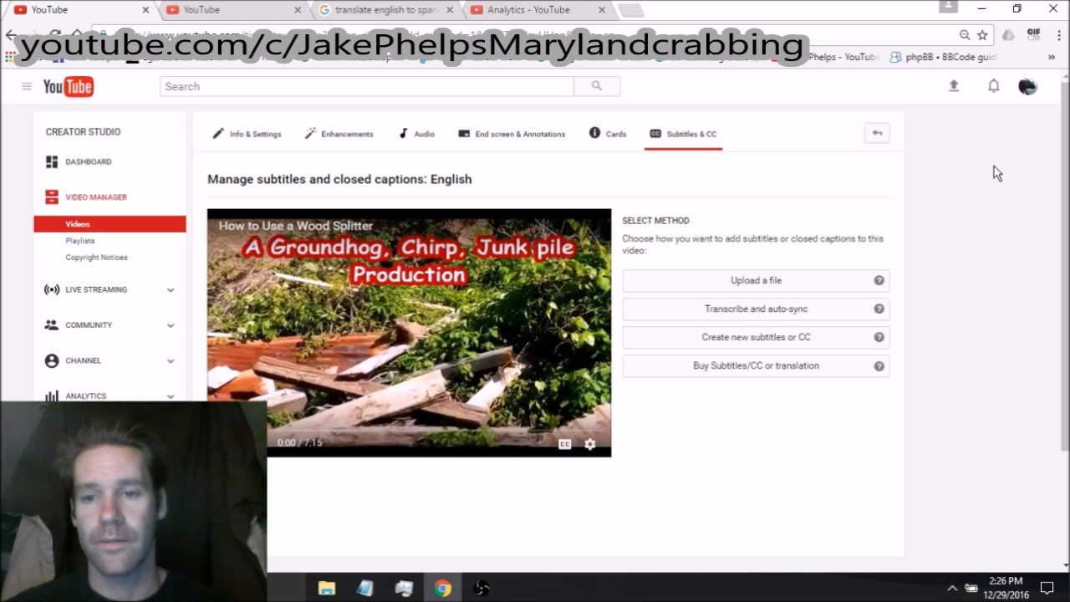
pyautogui.scroll(-1, 993, 173)
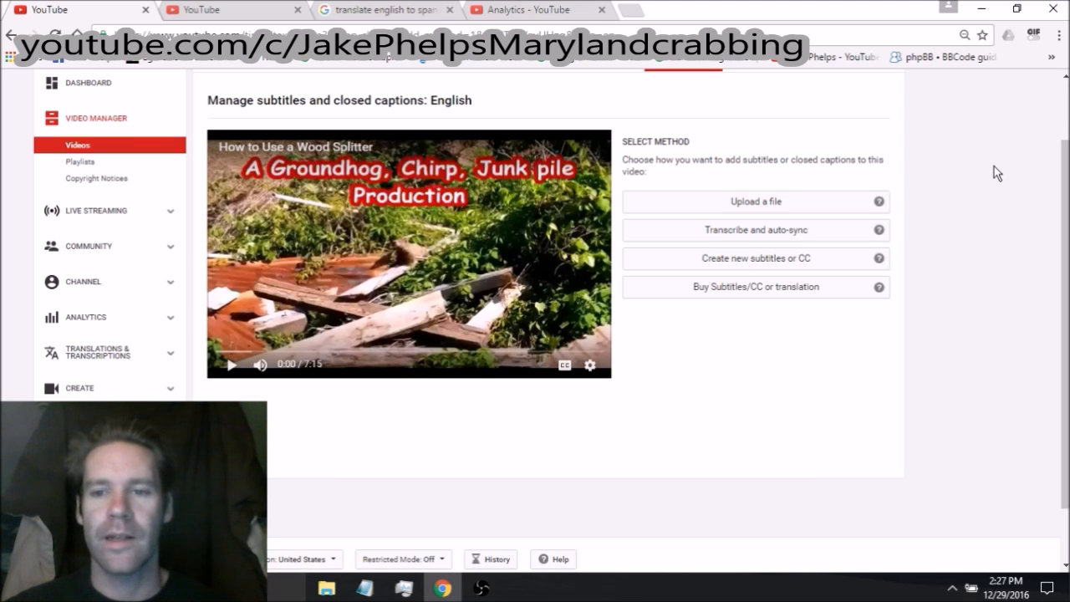
pyautogui.click(759, 234)
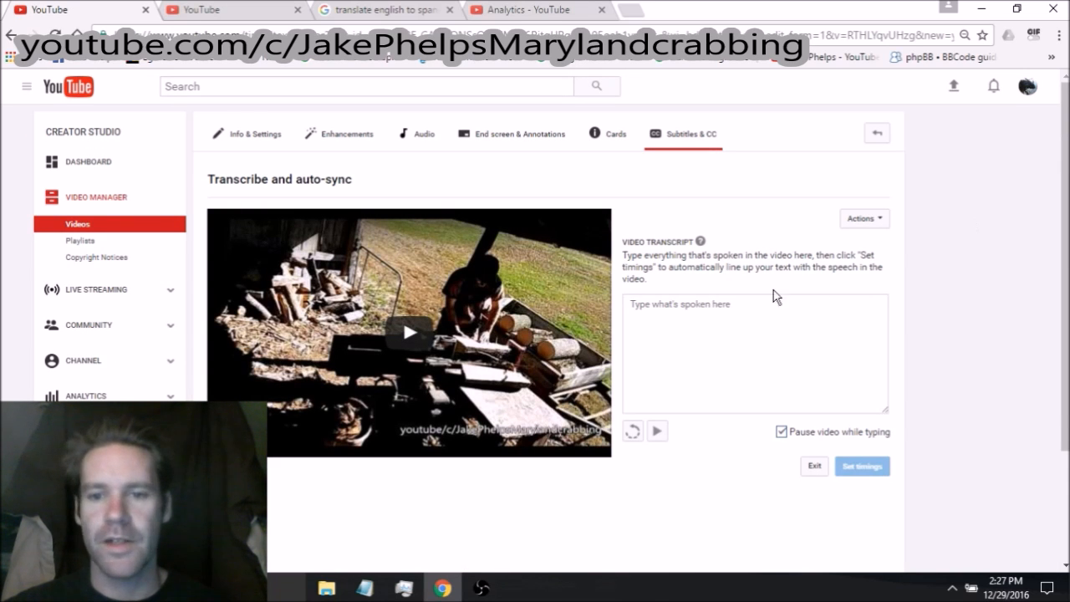
# Play the video and transcribe its spoken introduction, from the presenter's greeting through "process the wood down to a managable size on the ground".
pyautogui.click(659, 307)
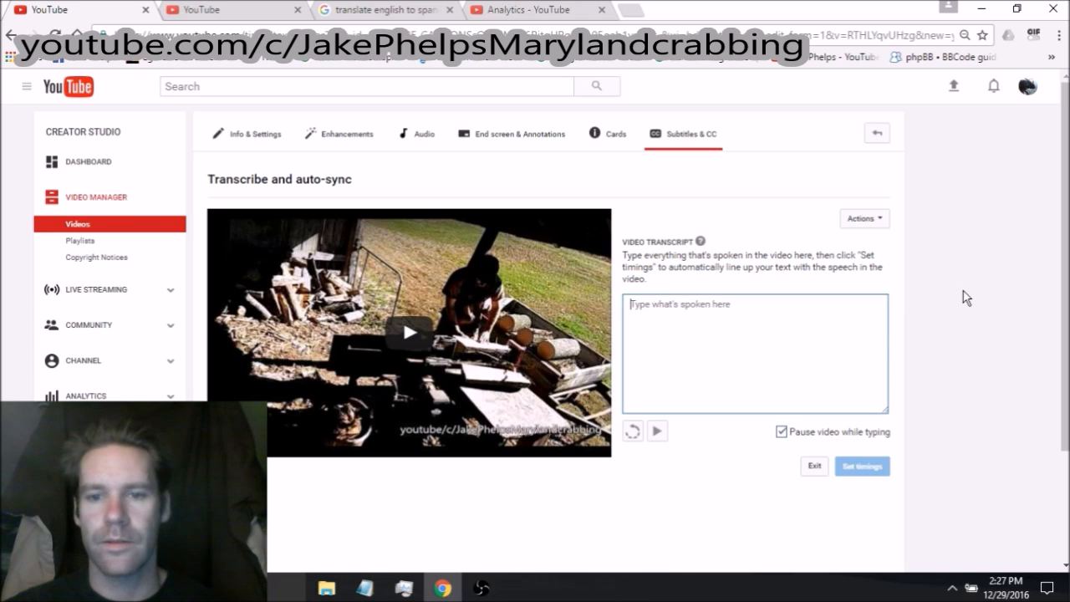
pyautogui.click(409, 333)
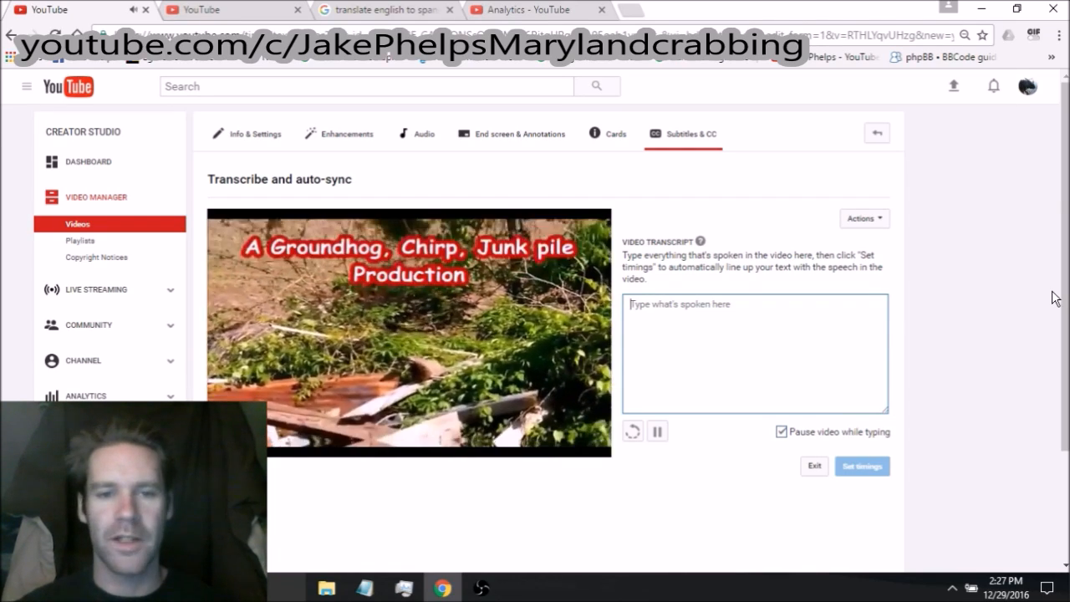
pyautogui.write('allright jake phelps here in this v')
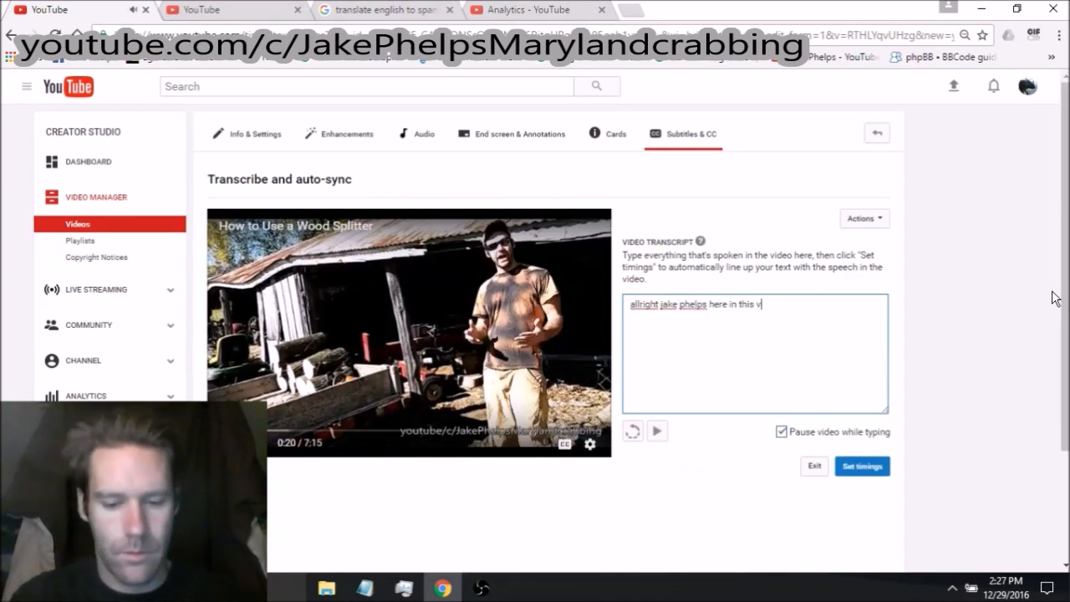
pyautogui.write("ideo im going to do a quick rendition on exactly how it is that i process firewood with a wood splitter basically with this your gona' want to watch i'm not gona' say a w")
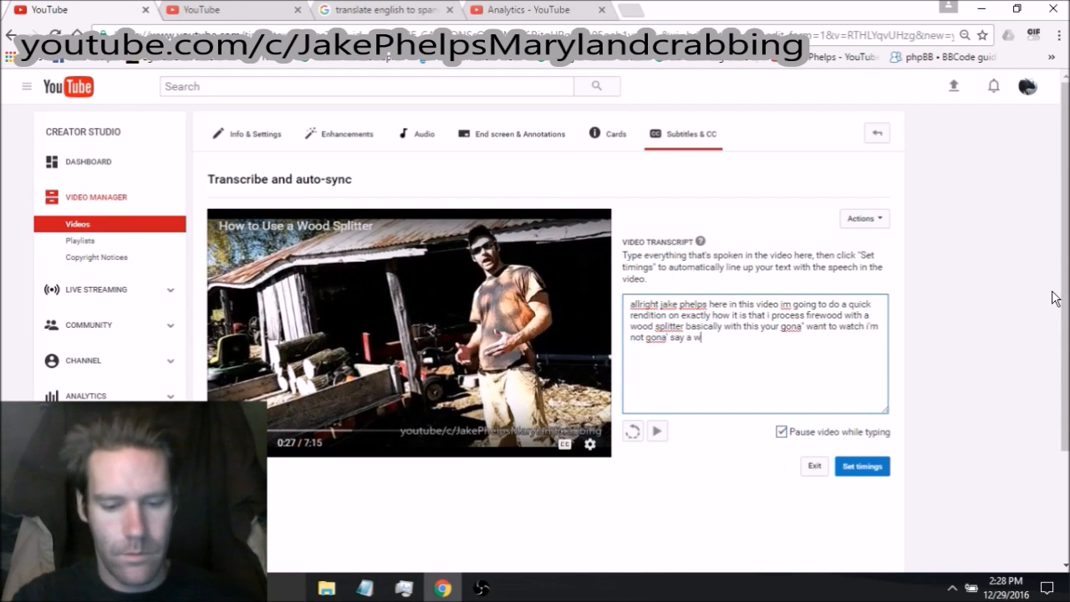
pyautogui.write("hole lot i've been doing this for a really long time and i've got the process down to uh something of a science it's quite perficient and it works it's fast and")
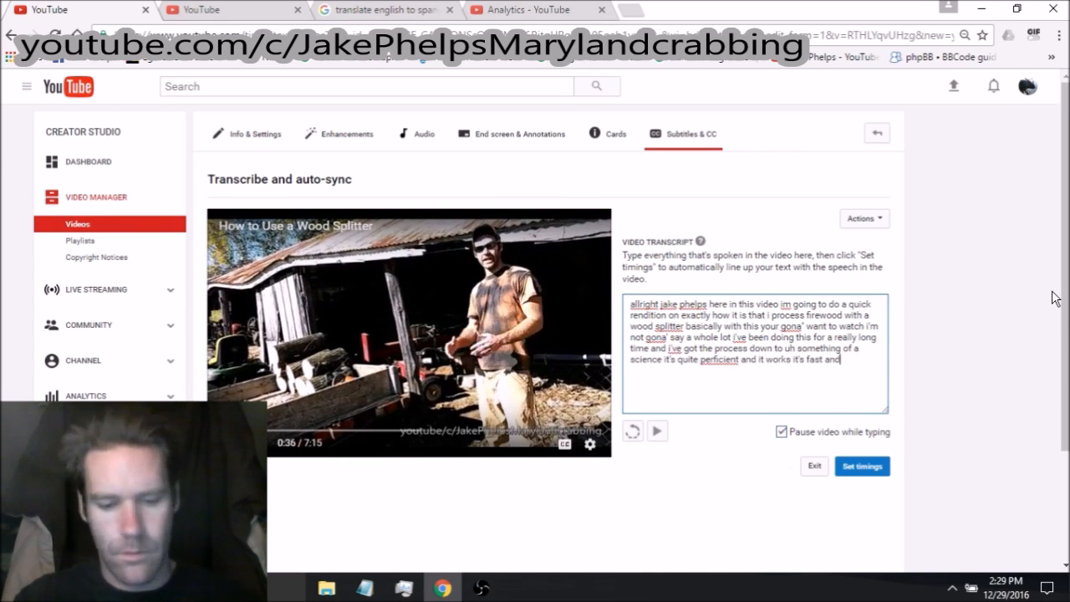
pyautogui.write(" it's safe and in my opinion it's the bast way to do it i have i use a i use a duerr 20 ton splitter hydrolic splitter and it does go vertical ")
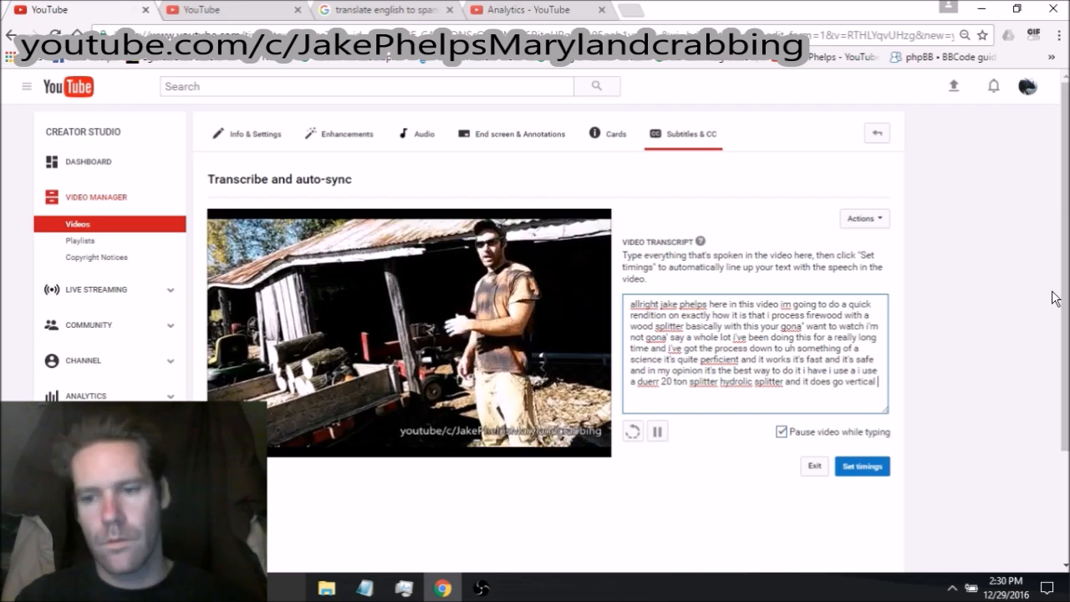
pyautogui.write("but in my opinion as far as labor intensity etc is concerned it's just easier to keep it horizontal and process the wood down to a managable size on the ground")
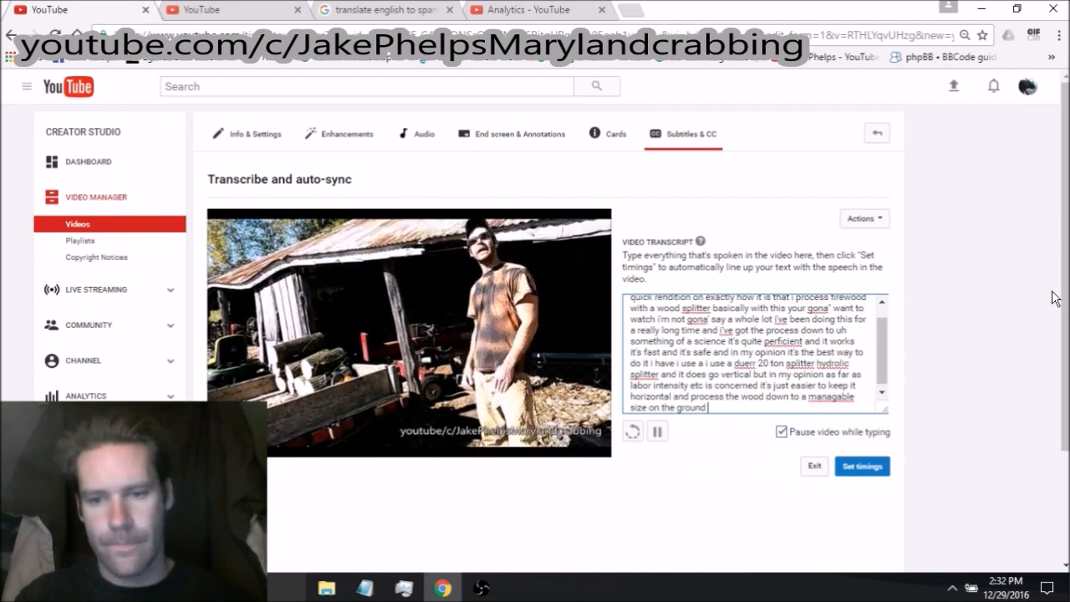
# Continue the transcript from "and then move it there you know" through "this is not the safest thing to do but it works".
pyautogui.write(" and then move it there you know its just better on your body better on your tools etc but like i said in the beginning if you just watch this pay attention I don't car")
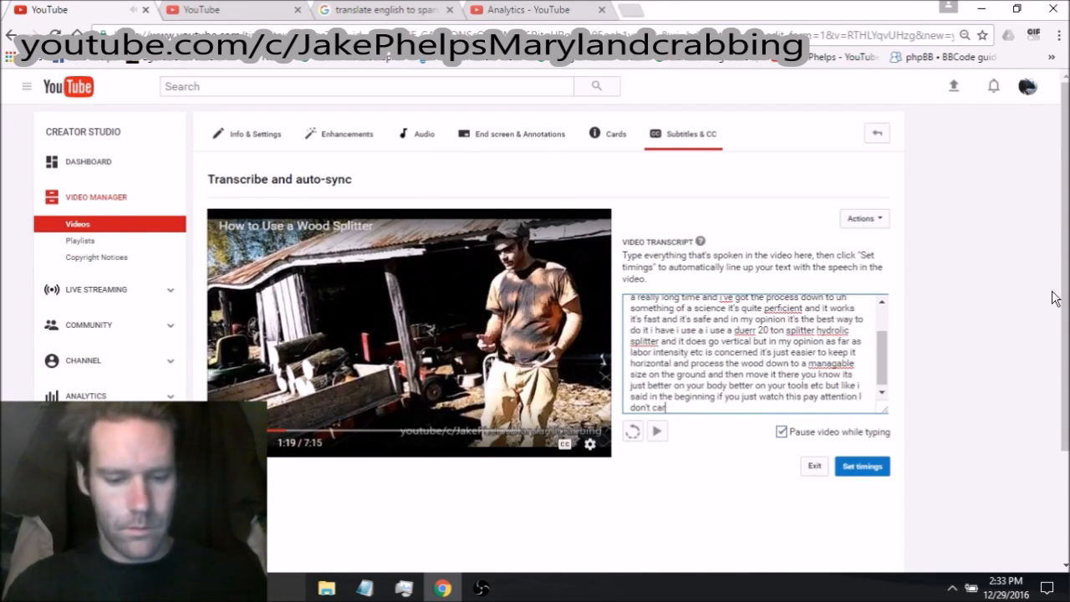
pyautogui.write("e how long you've been doing this you'll pick up something you'll see something that you didn't think of and I also wanted to mention in this video i have m")
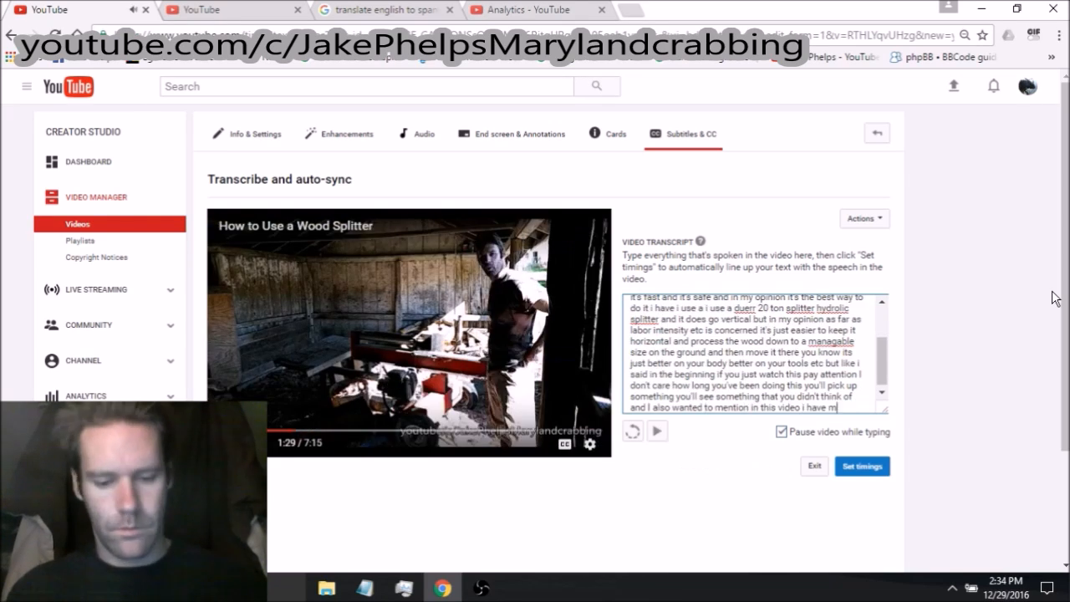
pyautogui.write('y pants quite secure belt is tight so i wont have to hear a whole bunch about that all right lets get to it and since this is broken i use this to start it')
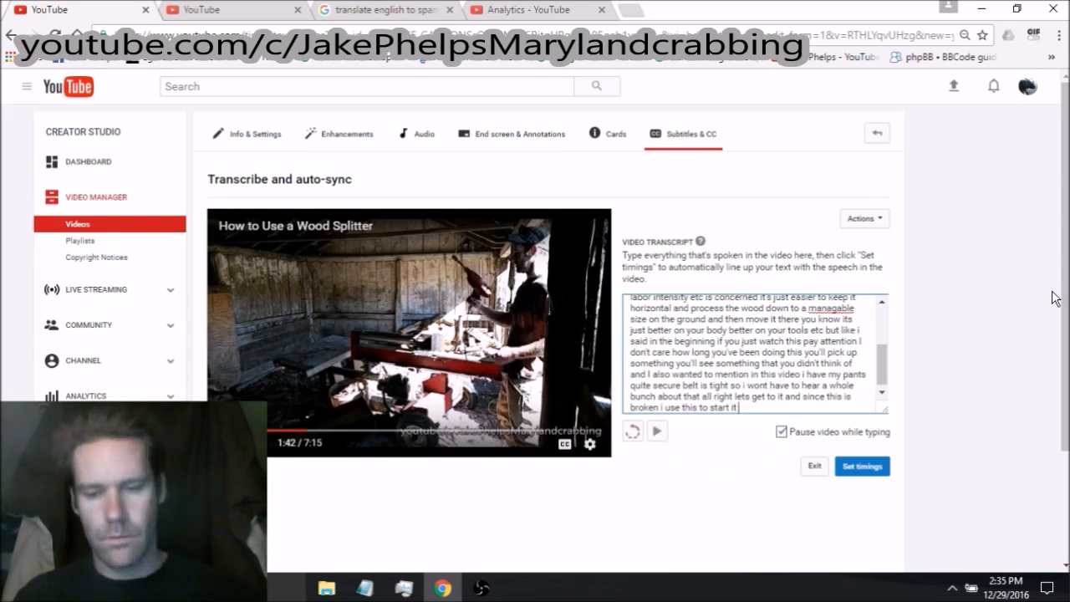
pyautogui.write(' this is not the safest thing to do but it works')
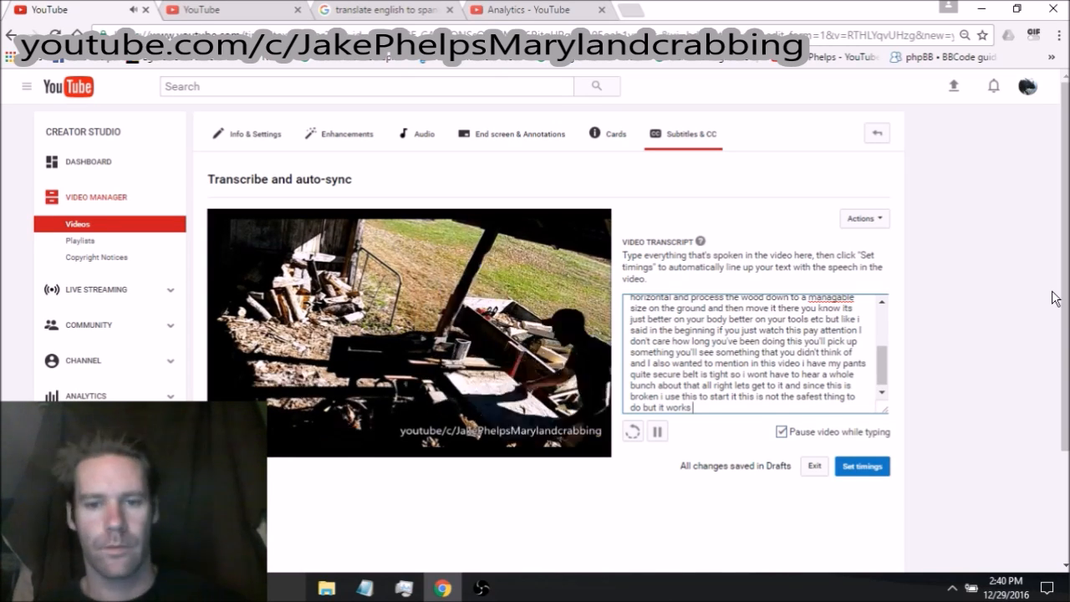
# Transcribe the closing from "all right so basically thats how i do it" through "like subscribe and comment", and set the transcript's timings.
pyautogui.write("all right so basically thats how i do it i got rag tag equipment nothing fancy an i'm able to ah put out firewood at a relatively um exceptable pace to where theres actually room for net growth as far as a business is concerned so thanks for wa")
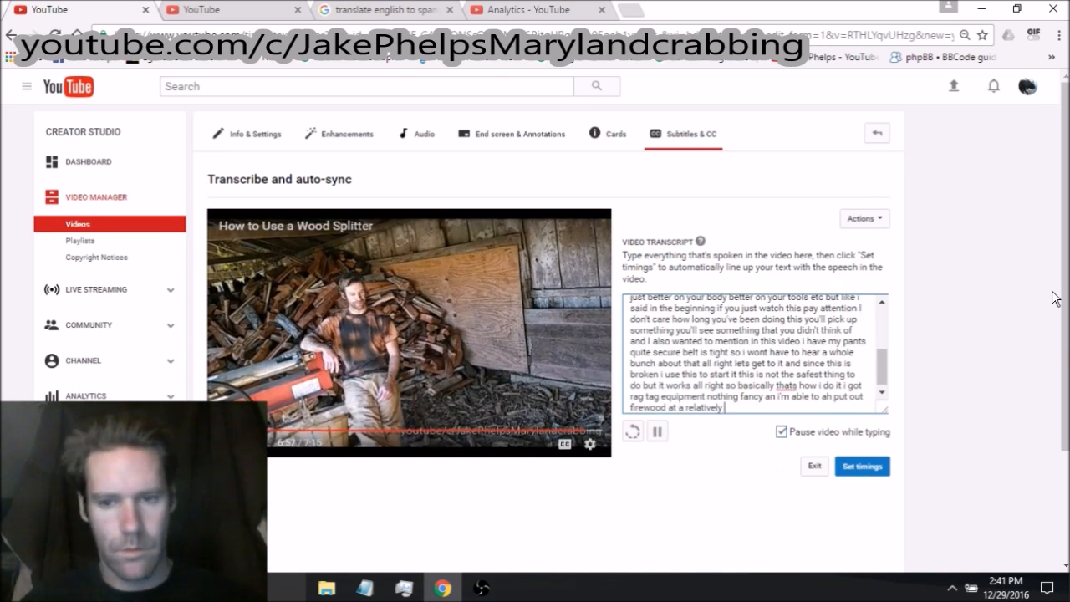
pyautogui.write("tching don't forget to share like subscribe and comment")
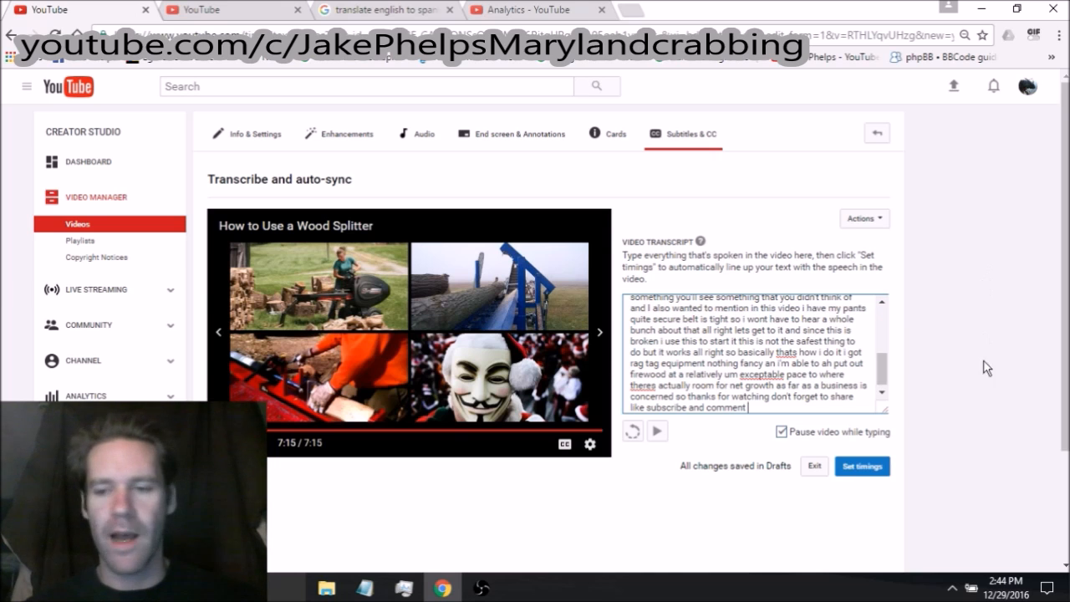
pyautogui.click(866, 467)
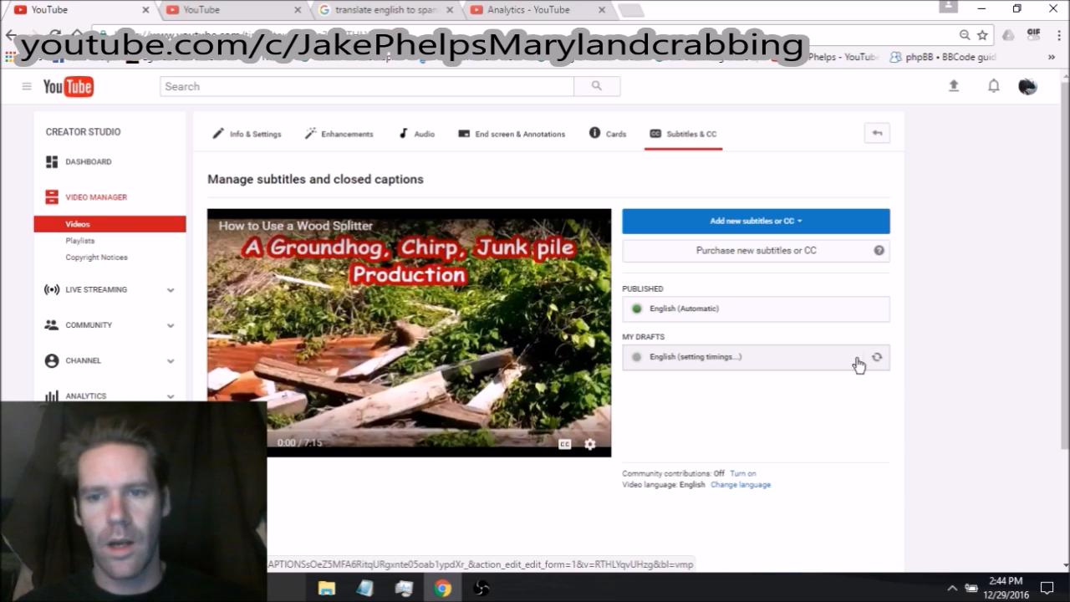
pyautogui.click(733, 221)
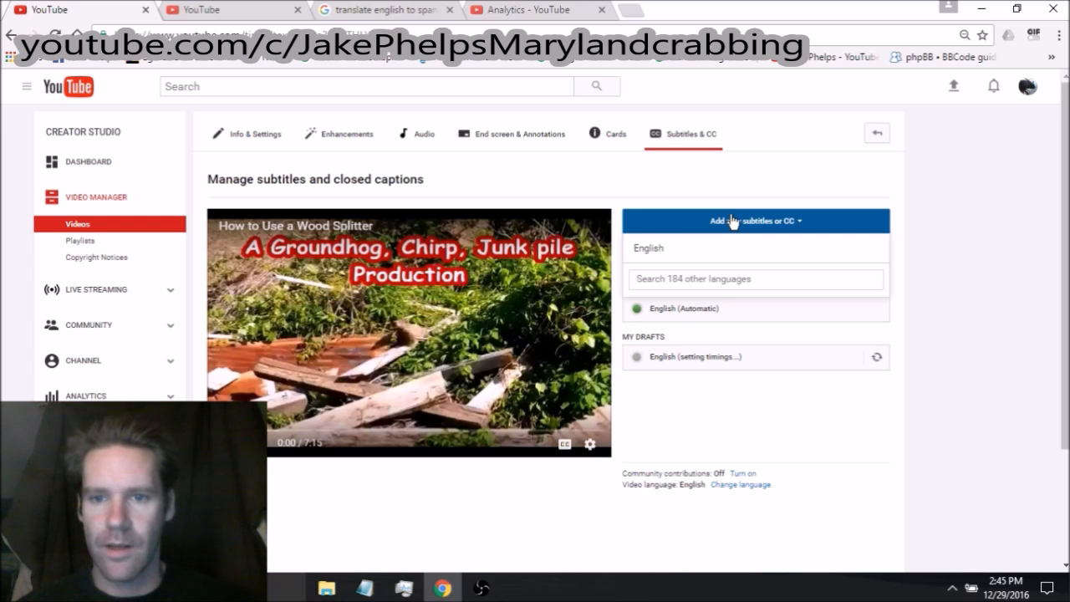
pyautogui.click(678, 249)
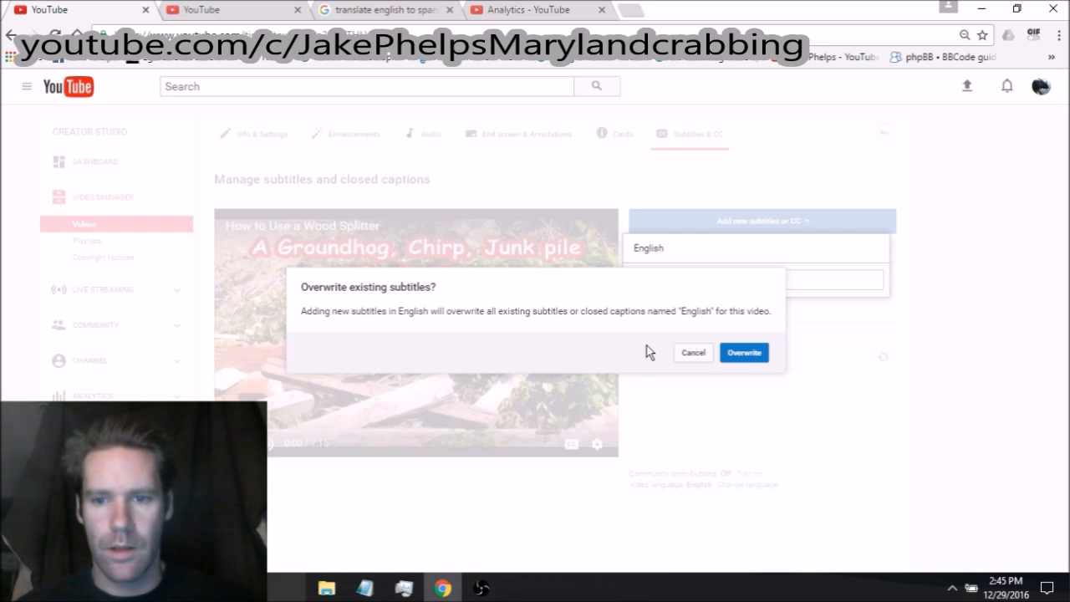
pyautogui.click(693, 354)
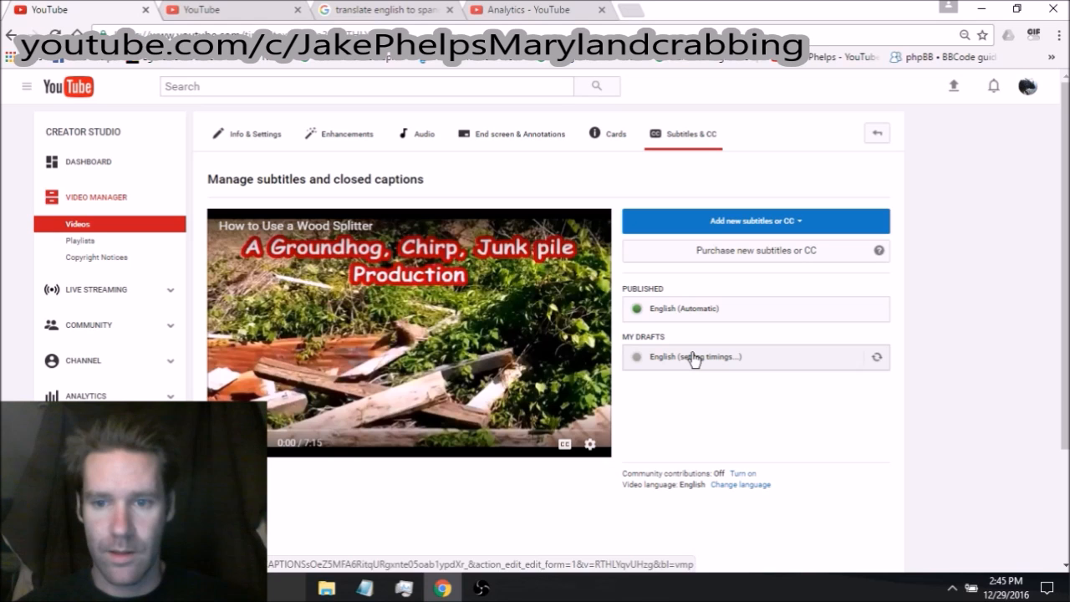
# Open the English subtitle draft and review its timed caption lines.
pyautogui.click(693, 357)
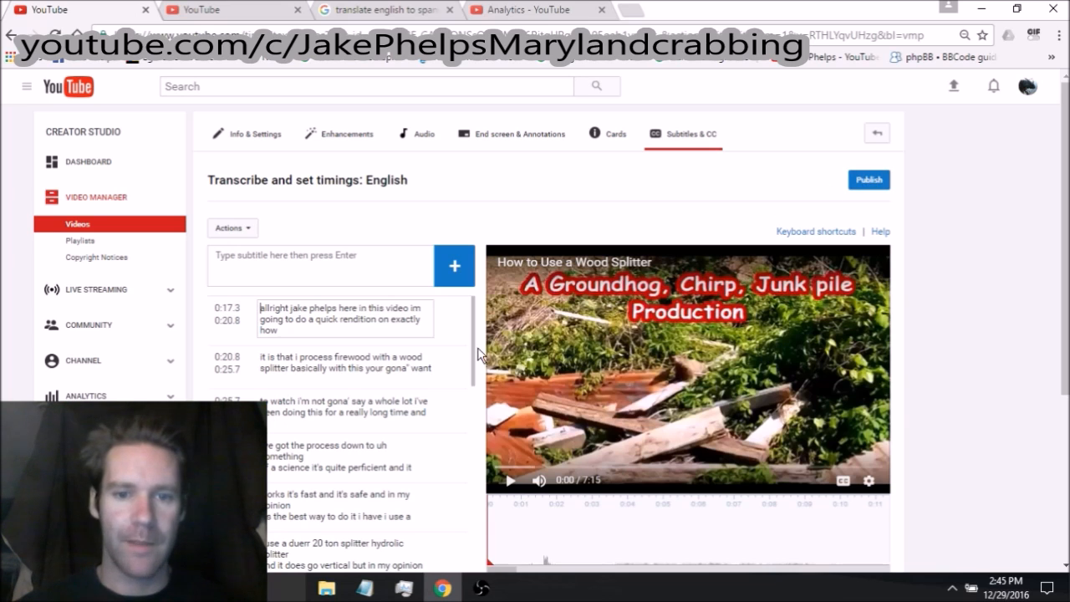
pyautogui.scroll(-1, 477, 348)
pyautogui.scroll(-2, 477, 348)
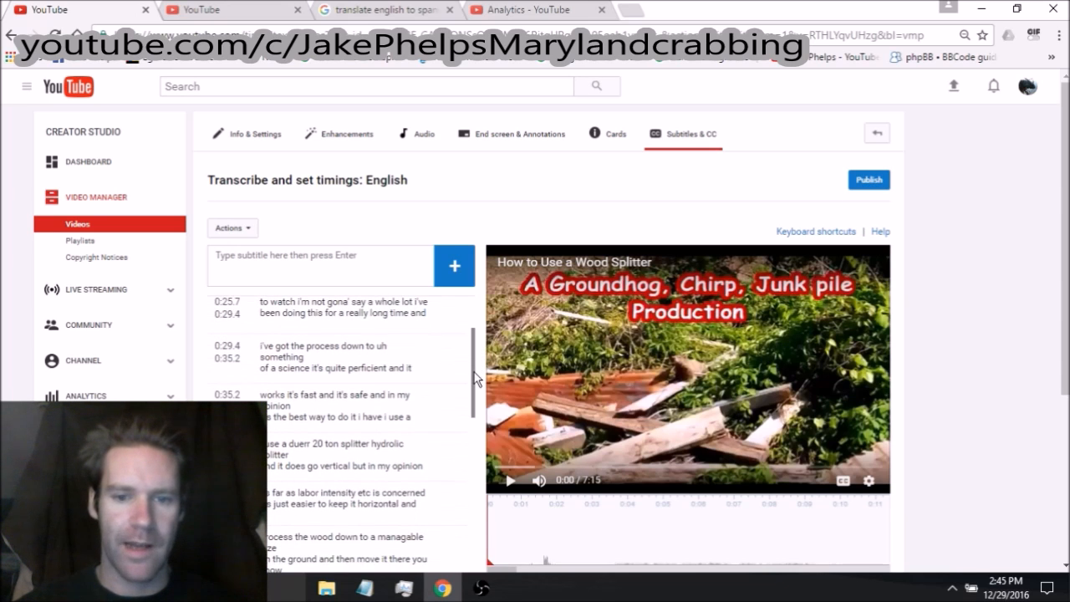
# Play the video to check the timed English captions against the speech, and publish the English subtitles.
pyautogui.click(509, 483)
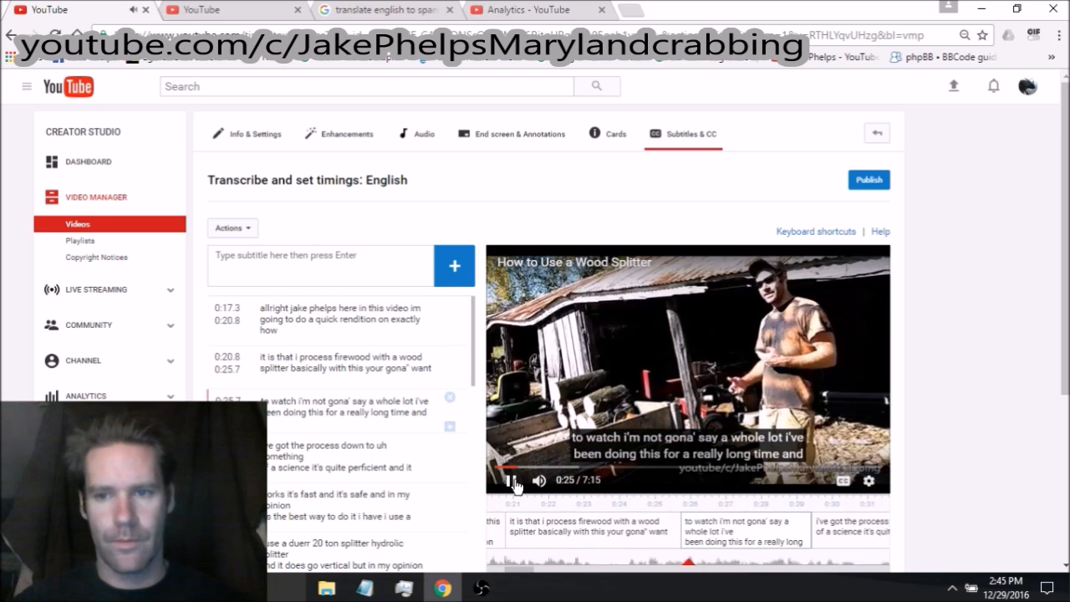
pyautogui.click(512, 480)
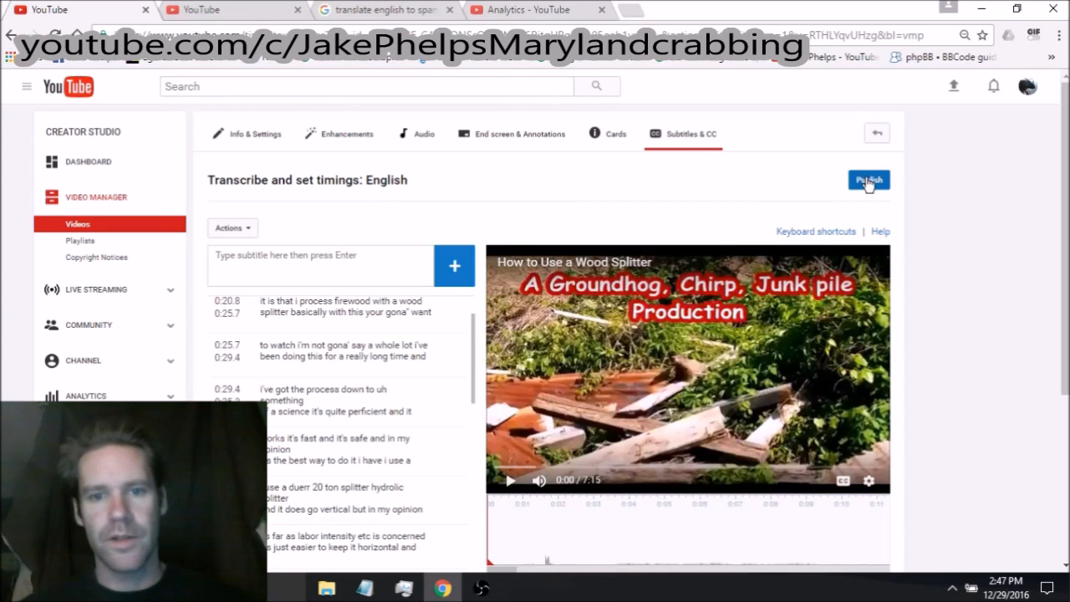
pyautogui.click(868, 181)
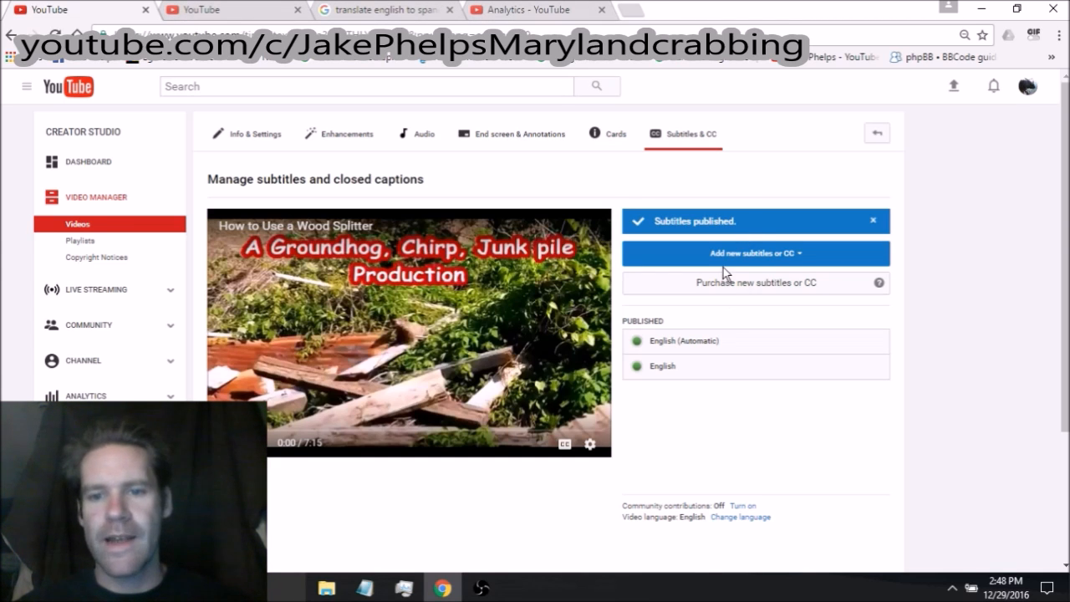
# Check the video info languages ranked by watch time in YouTube Analytics, and return to the video's translation settings.
pyautogui.click(542, 17)
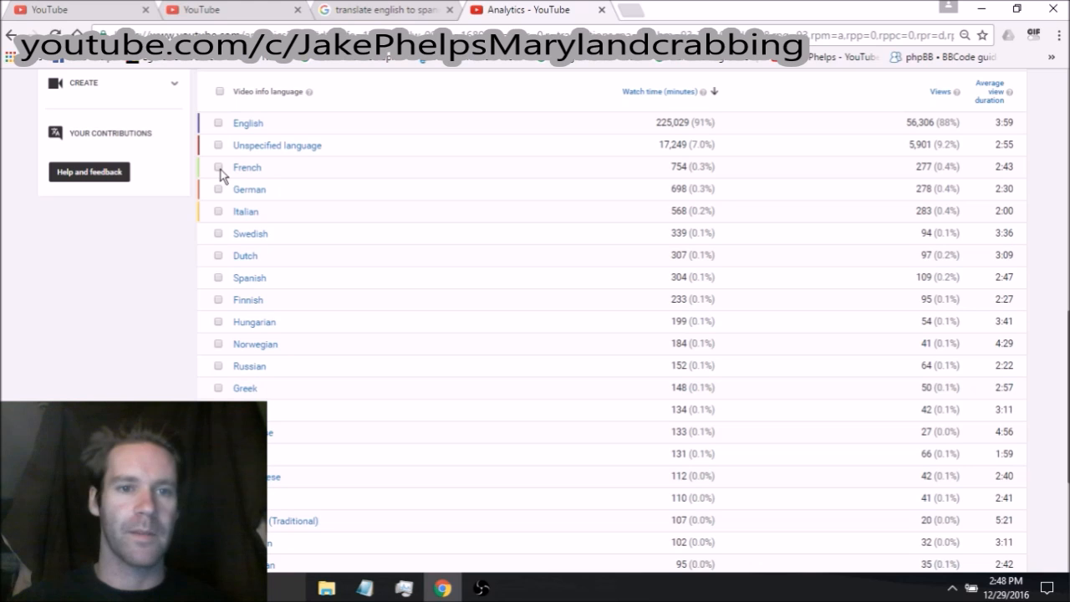
pyautogui.click(388, 13)
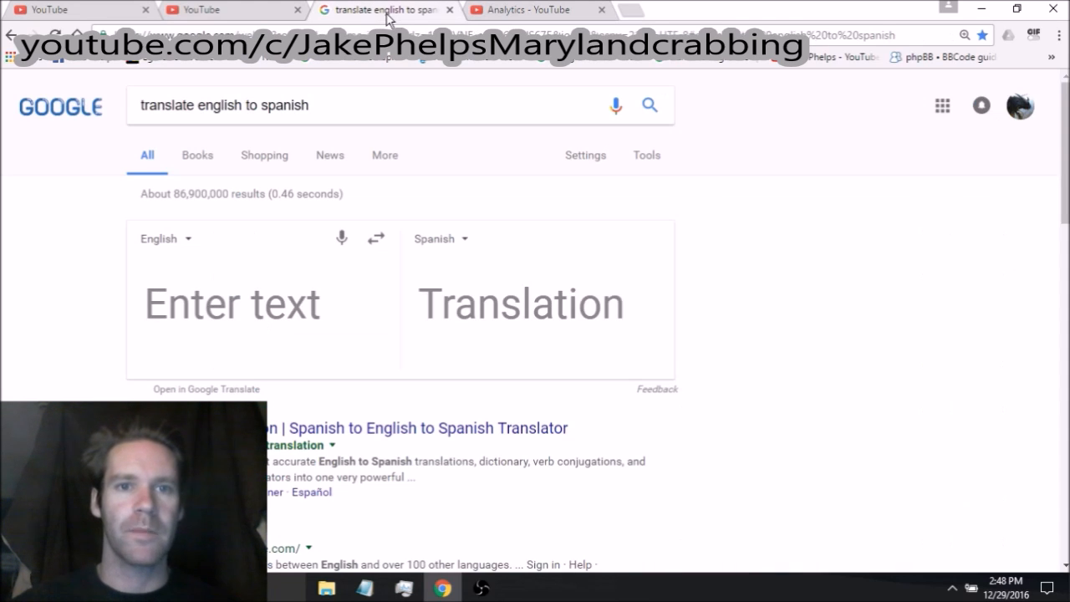
pyautogui.click(264, 17)
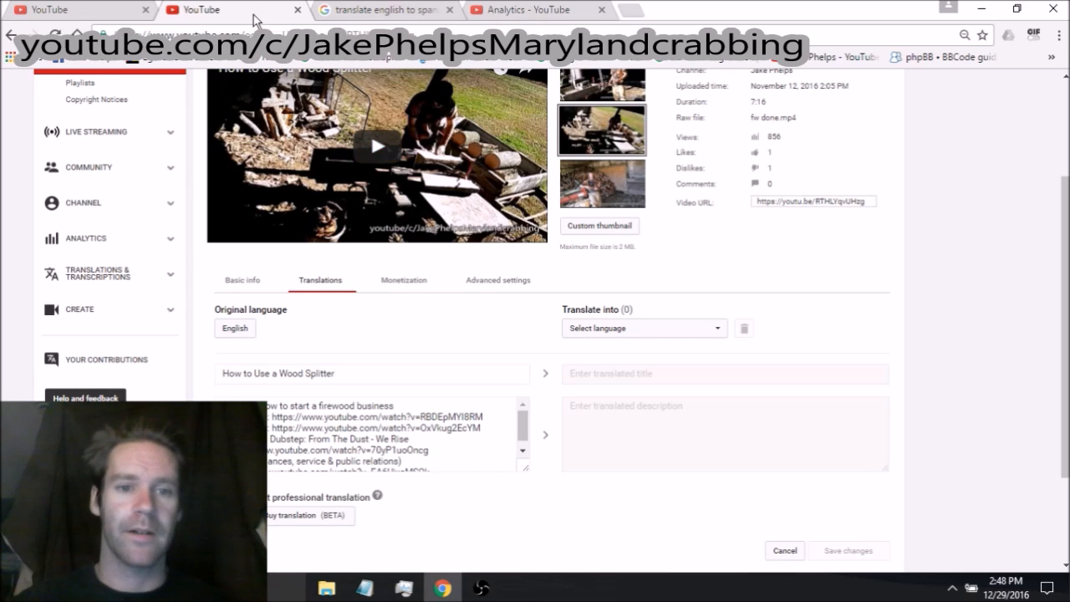
# Copy the video title "How to Use a Wood Splitter" into Google's English-to-Spanish translator and start a new line below it.
pyautogui.moveTo(223, 373); pyautogui.dragTo(341, 372)
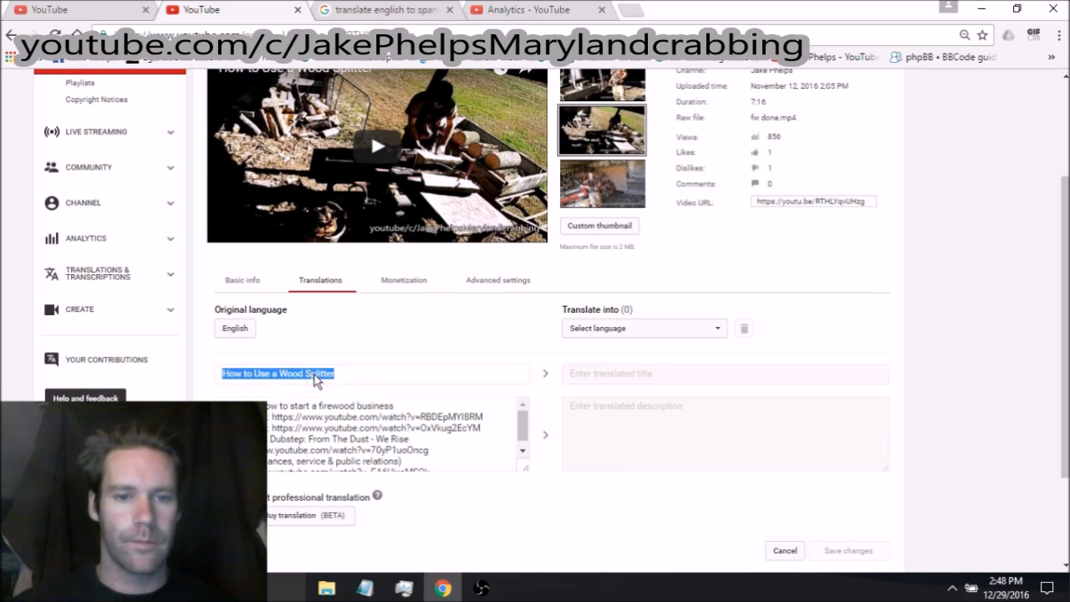
pyautogui.rightClick(310, 375)
pyautogui.click(351, 386)
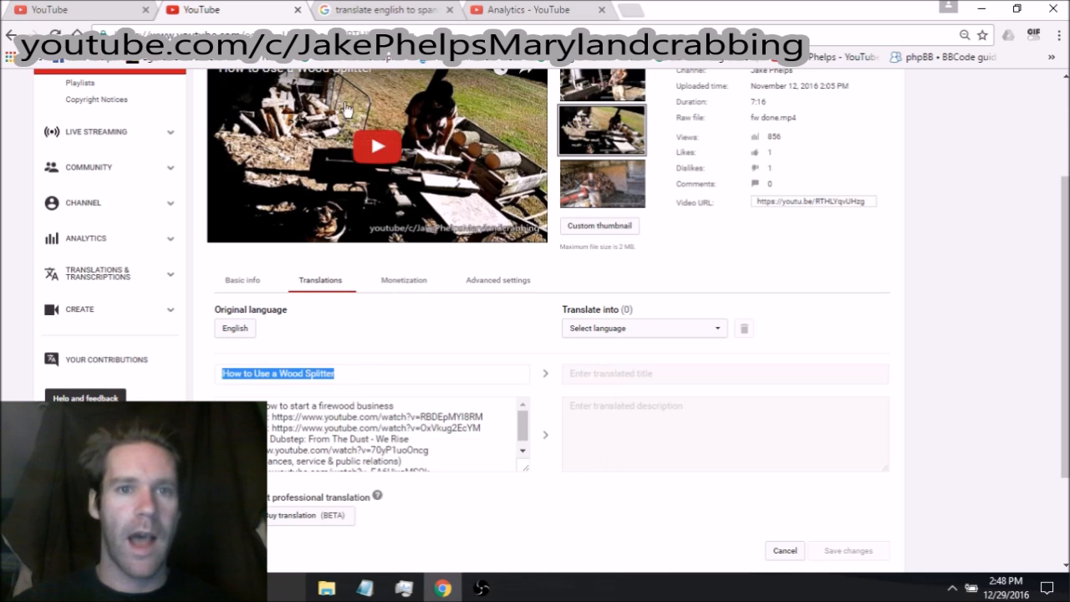
pyautogui.click(381, 19)
pyautogui.click(176, 309)
pyautogui.rightClick(175, 311)
pyautogui.click(238, 407)
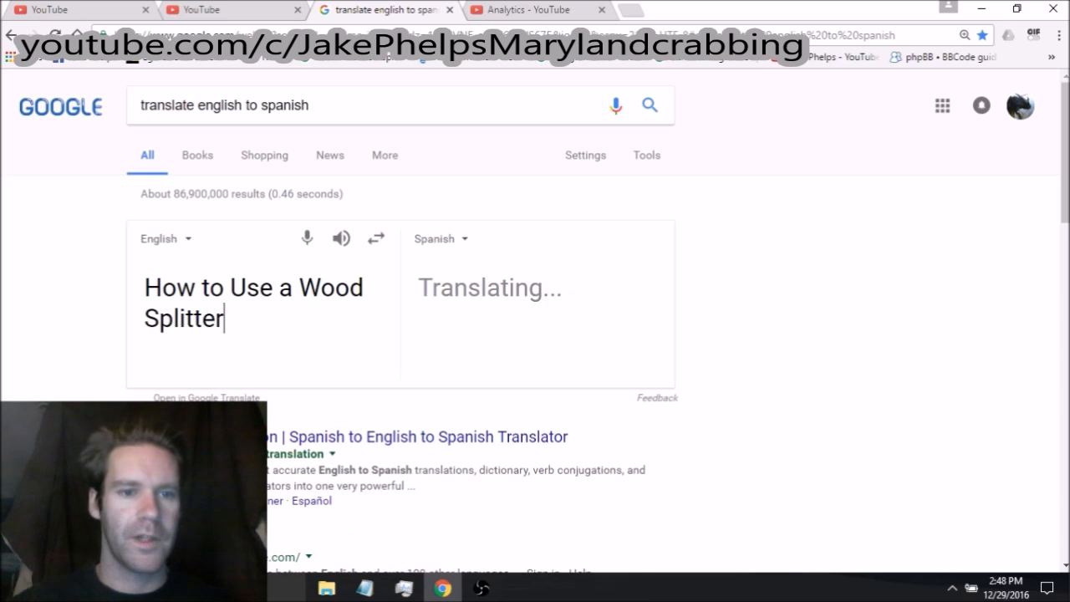
pyautogui.press('Return')
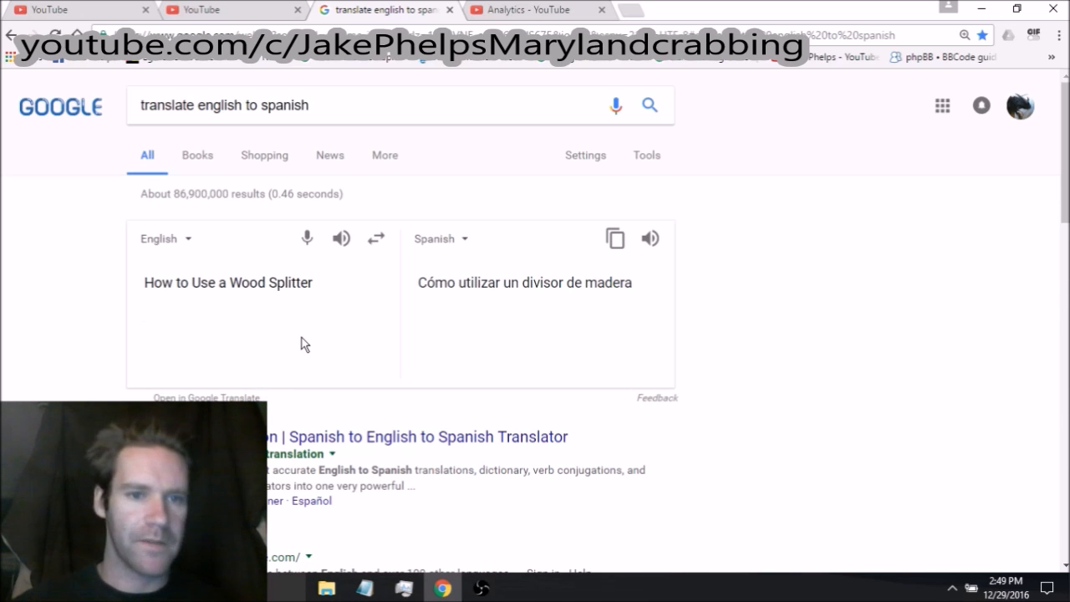
# Copy the video's full English description and add it below the title in the Google translator.
pyautogui.click(265, 18)
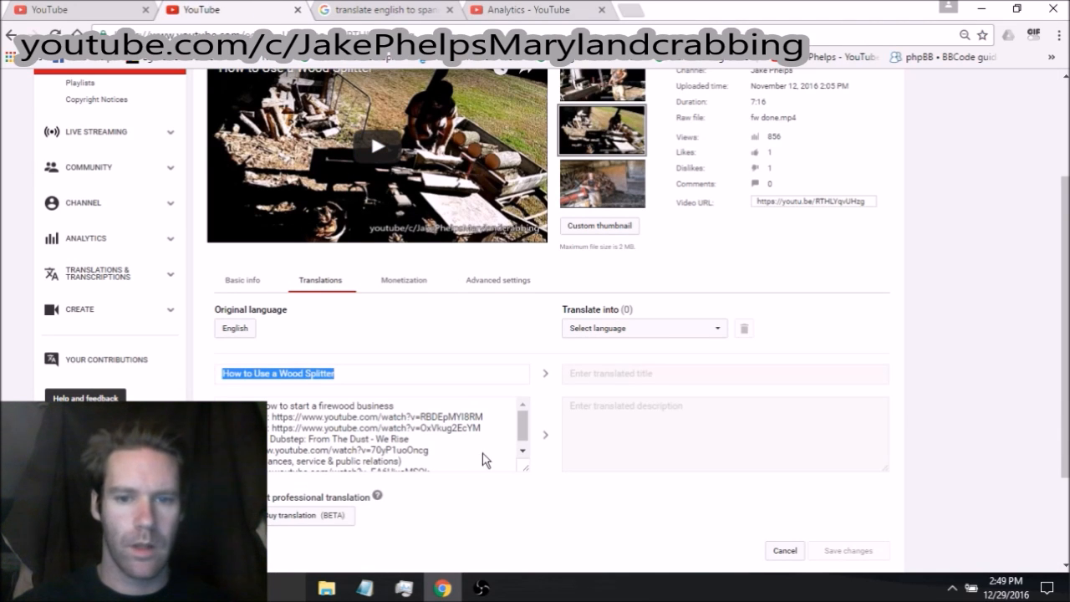
pyautogui.click(520, 435)
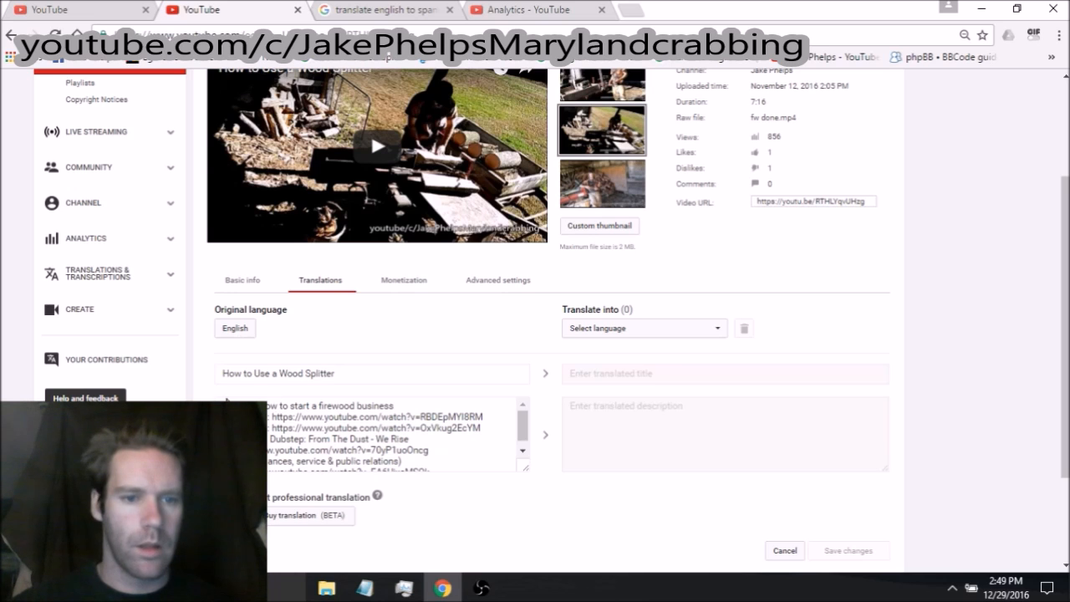
pyautogui.moveTo(225, 401); pyautogui.dragTo(441, 472)
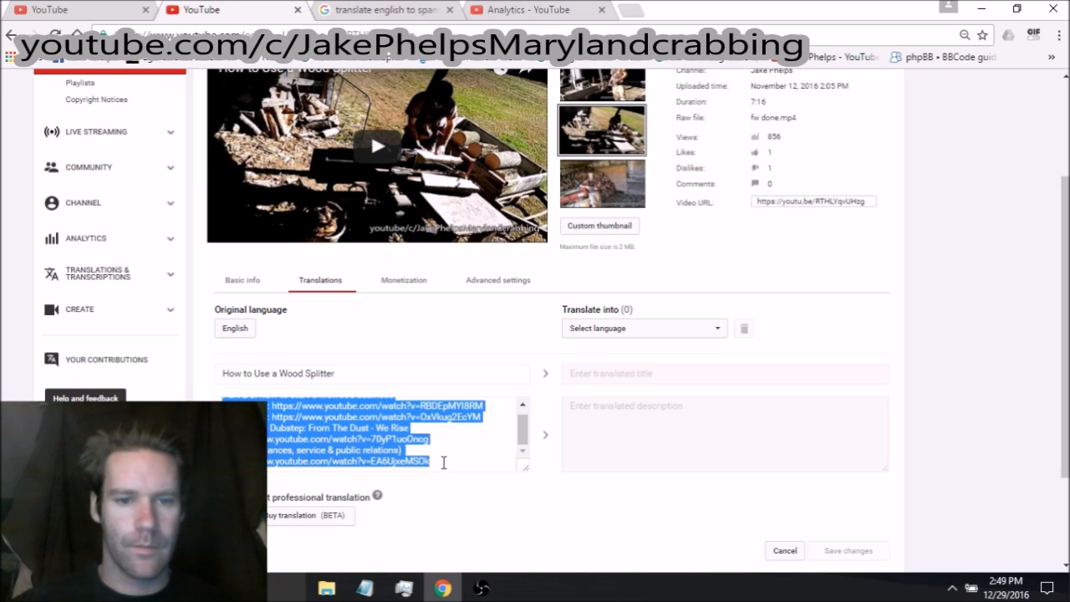
pyautogui.rightClick(345, 420)
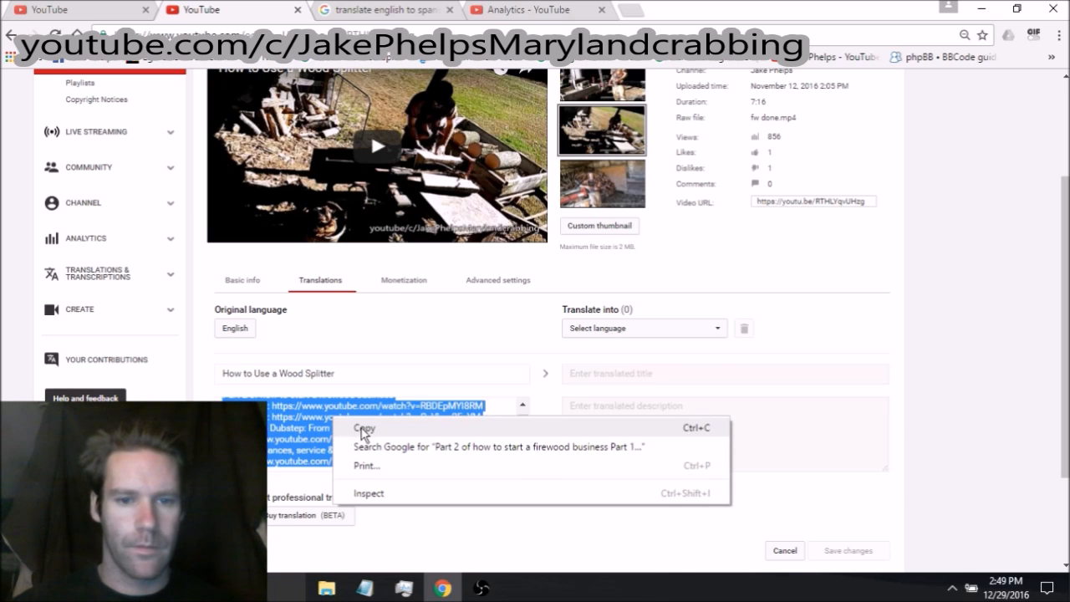
pyautogui.click(362, 429)
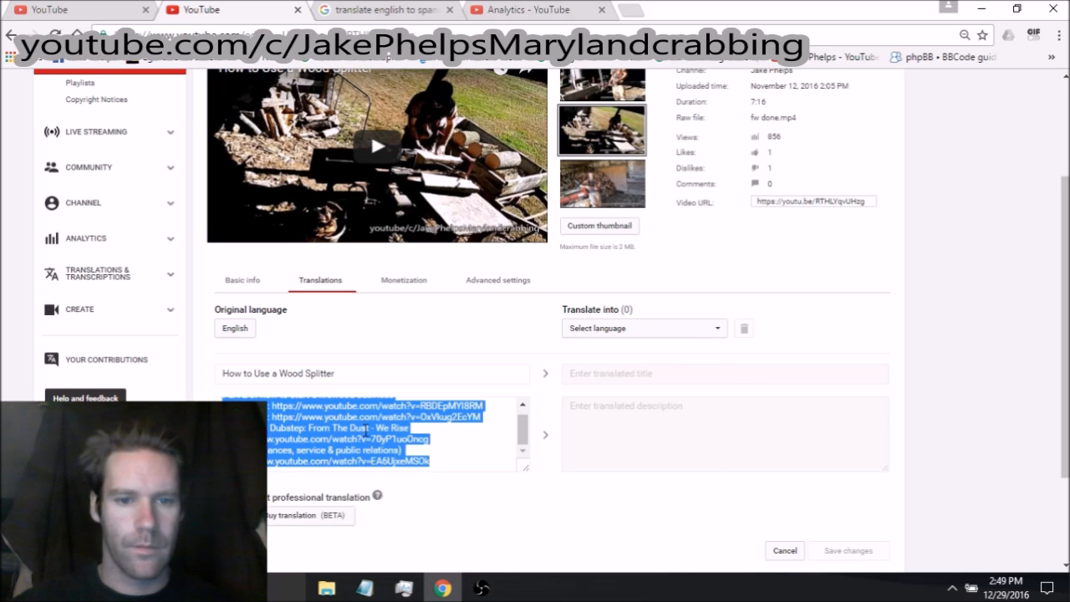
pyautogui.click(371, 11)
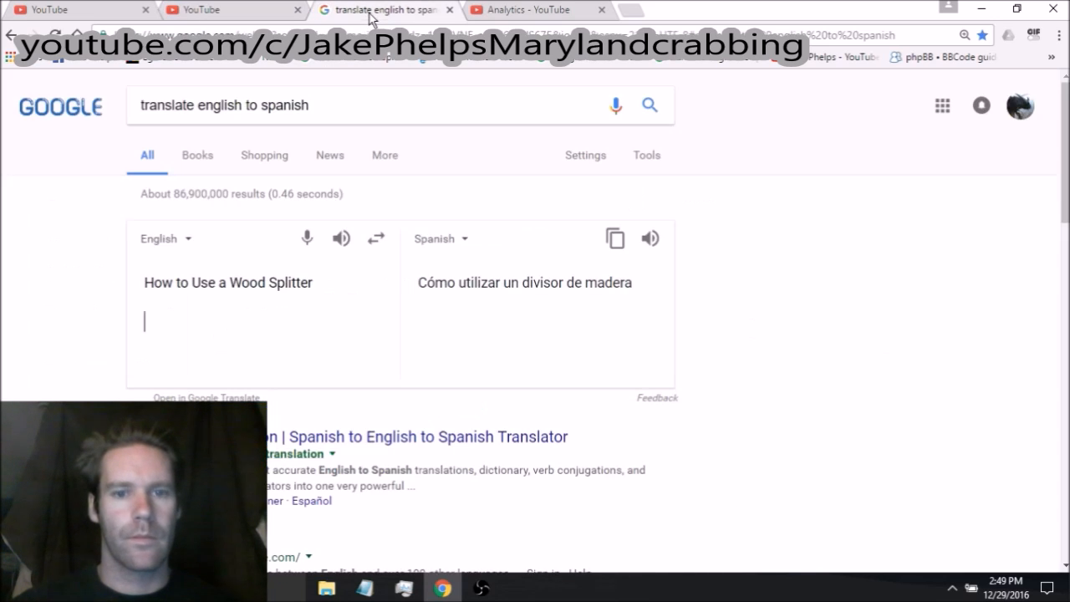
pyautogui.rightClick(164, 330)
pyautogui.click(209, 422)
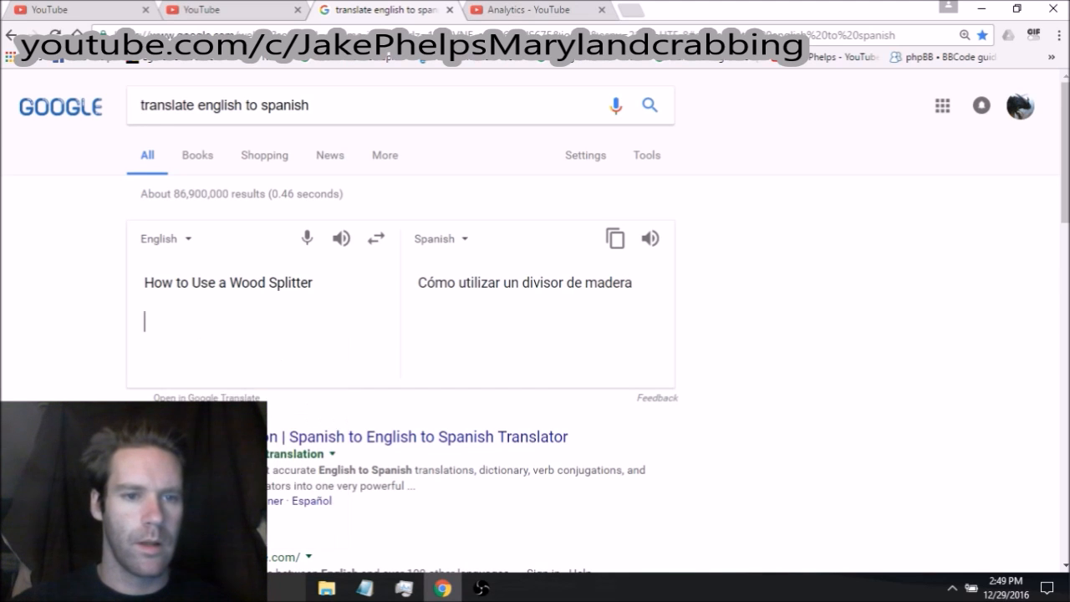
pyautogui.scroll(4, 726, 304)
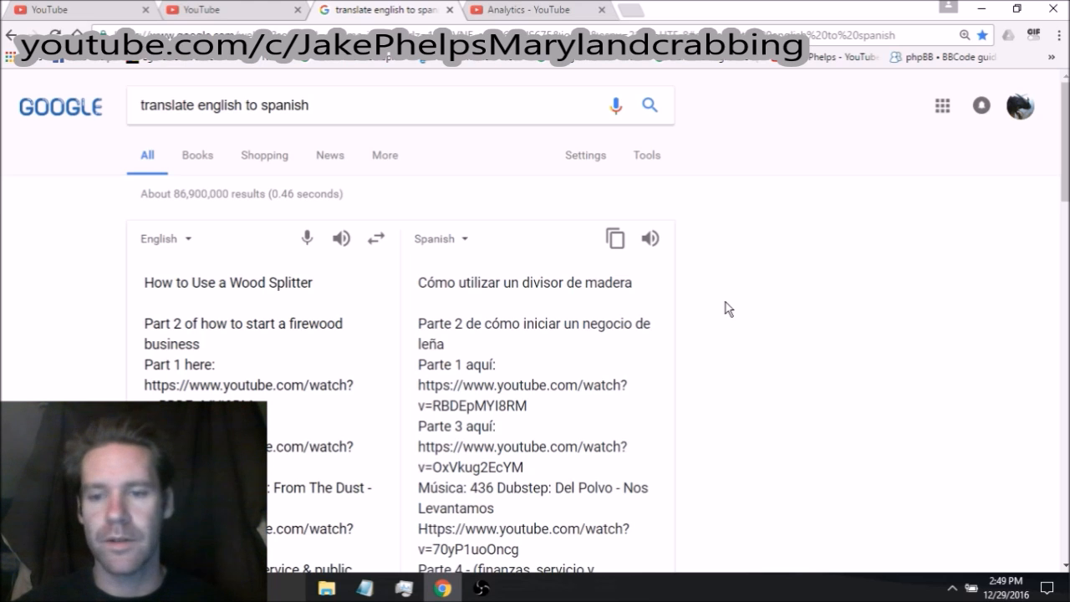
# Set the translator's target language to French, switching to Korean and back to French to reload the translation.
pyautogui.moveTo(366, 589)
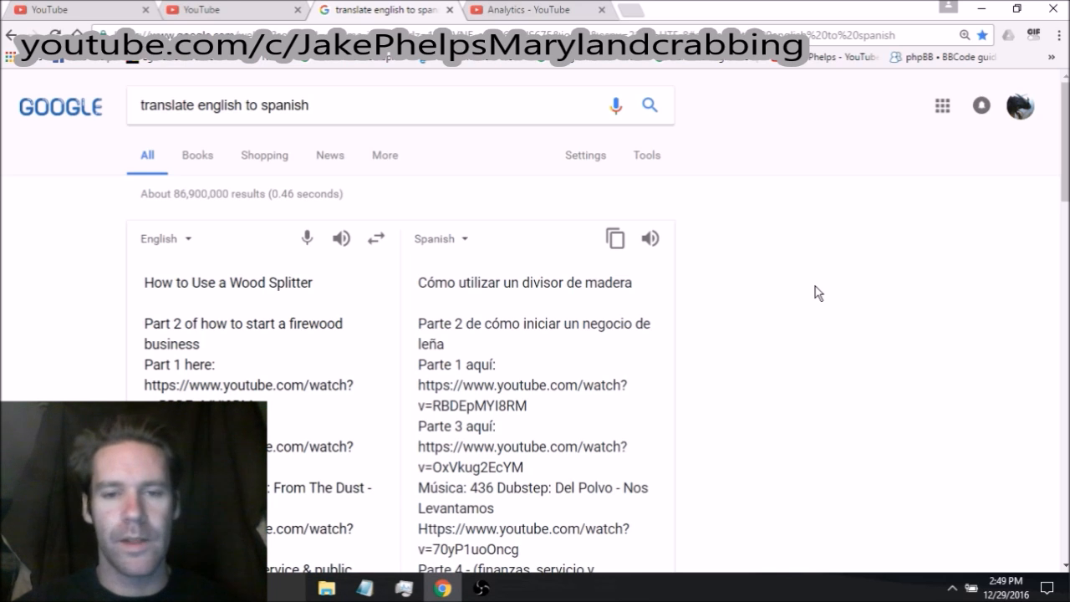
pyautogui.click(466, 241)
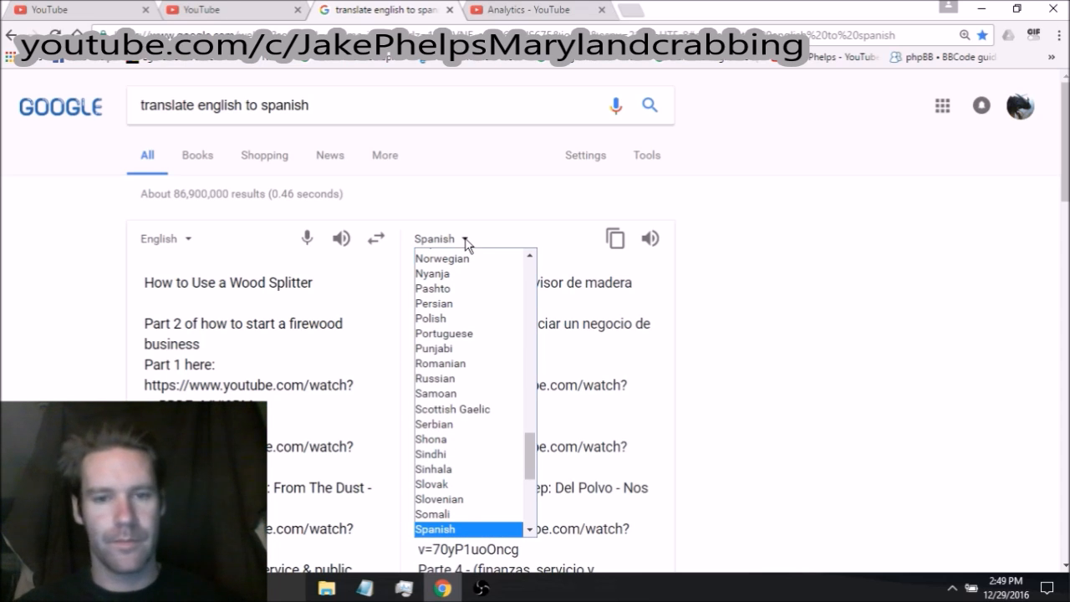
pyautogui.press('f')
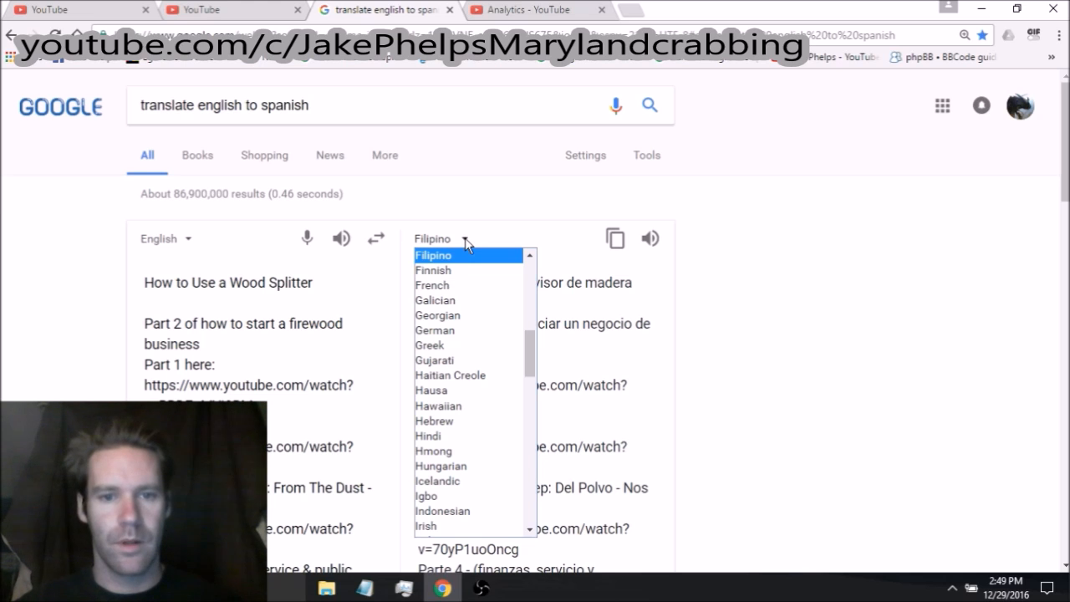
pyautogui.click(434, 284)
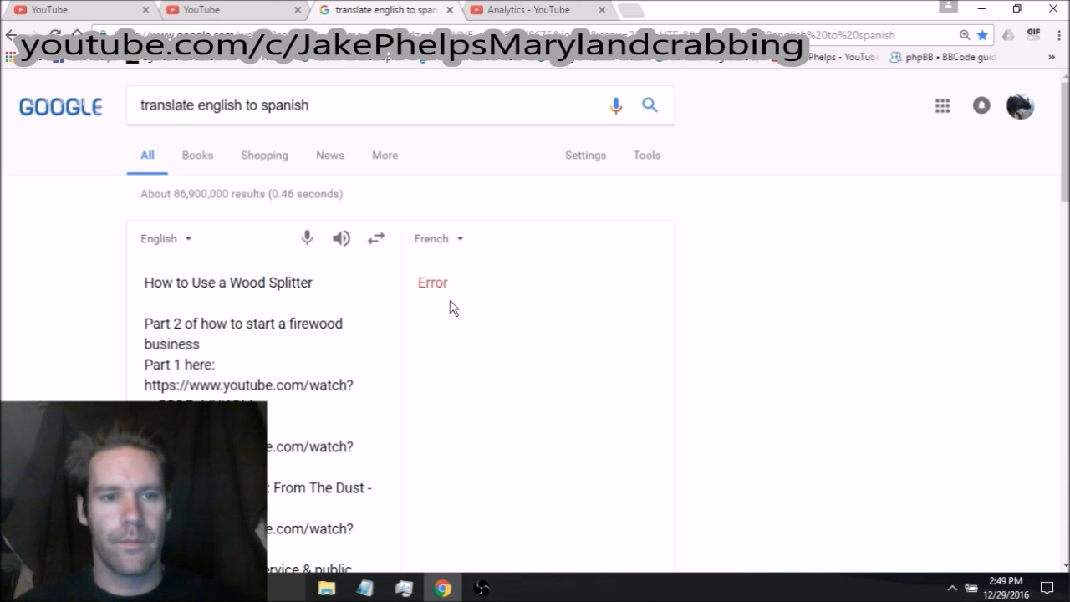
pyautogui.click(461, 242)
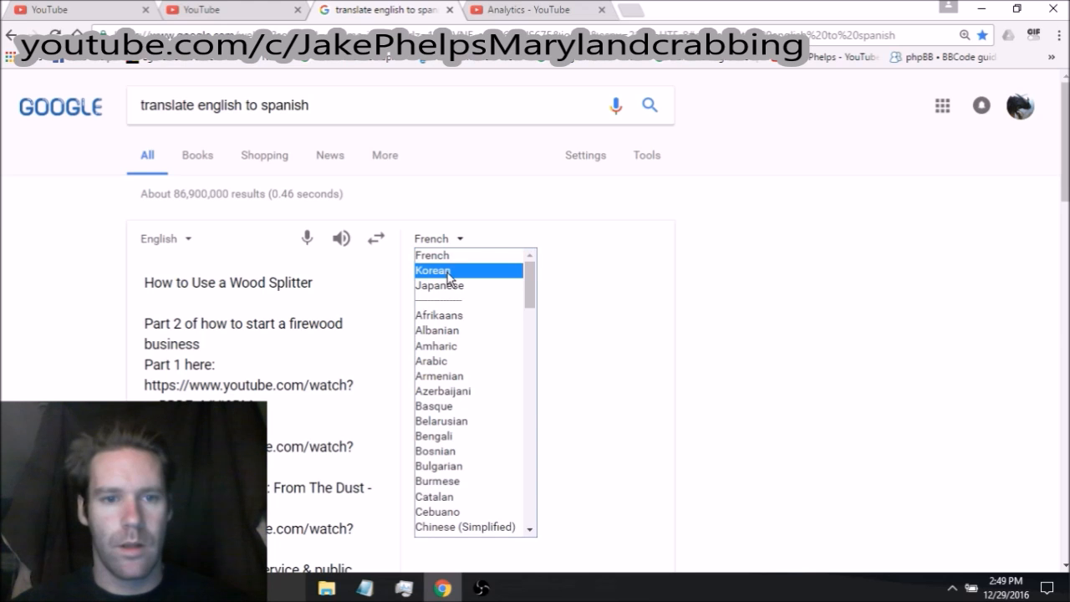
pyautogui.click(447, 273)
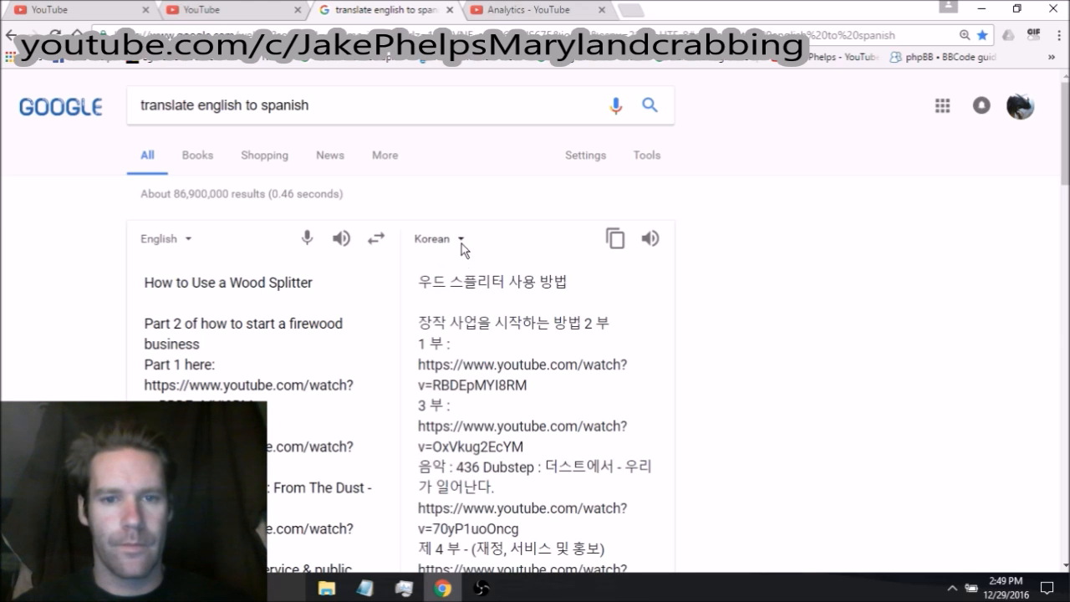
pyautogui.click(462, 242)
pyautogui.click(461, 271)
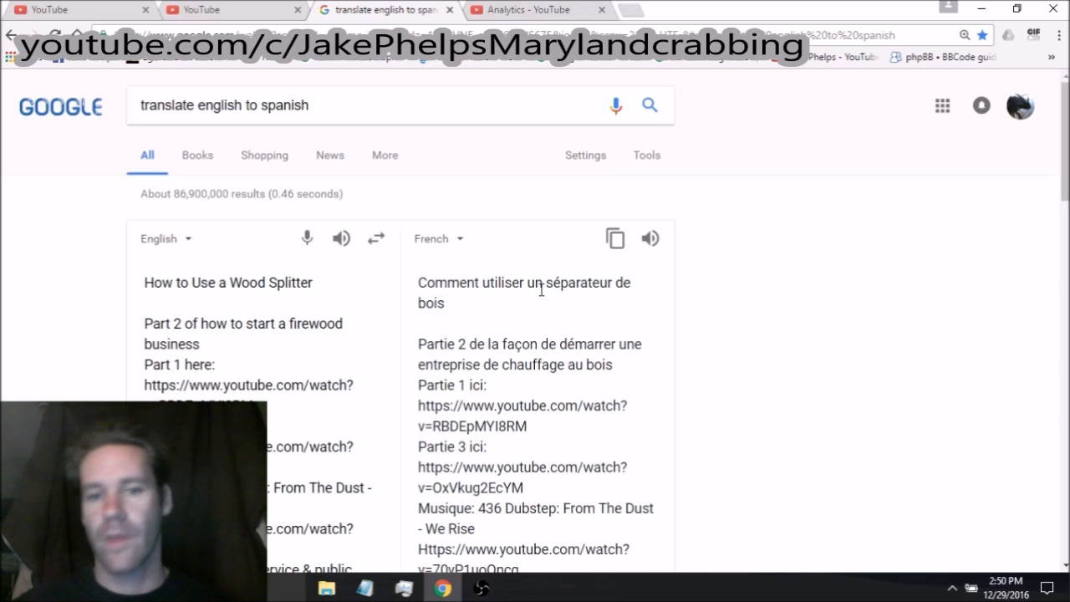
# Copy the translated French title "Comment utiliser un séparateur de bois" from the translator.
pyautogui.moveTo(419, 279); pyautogui.dragTo(452, 300)
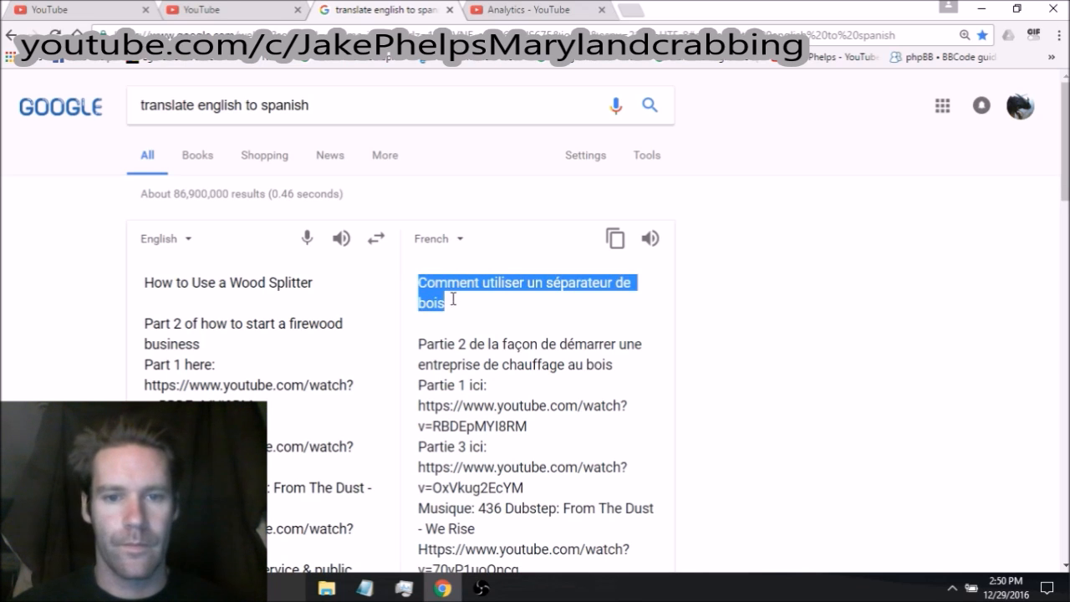
pyautogui.rightClick(441, 283)
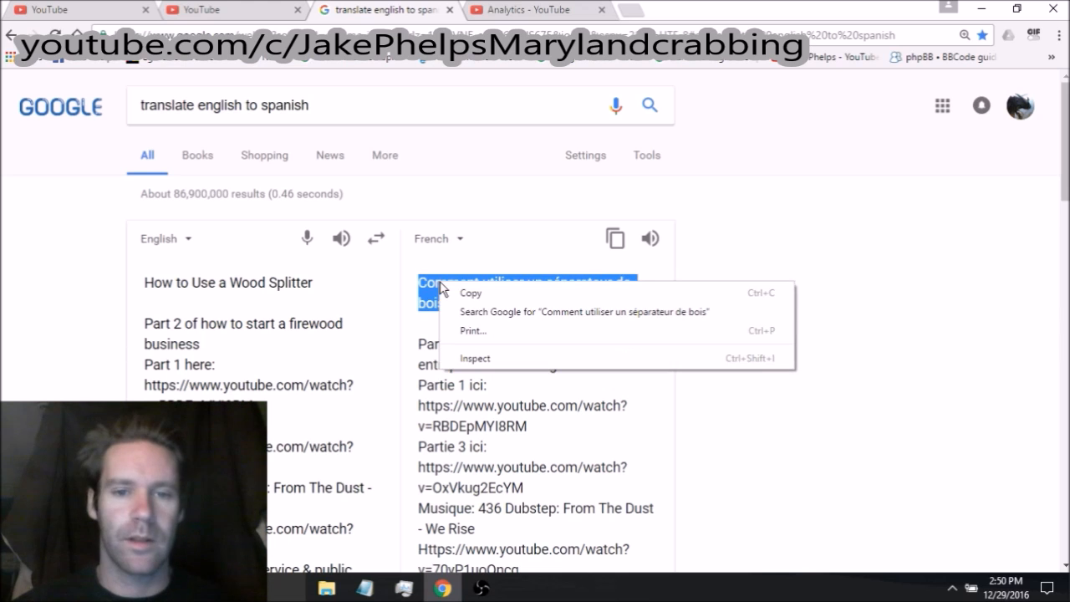
pyautogui.click(499, 294)
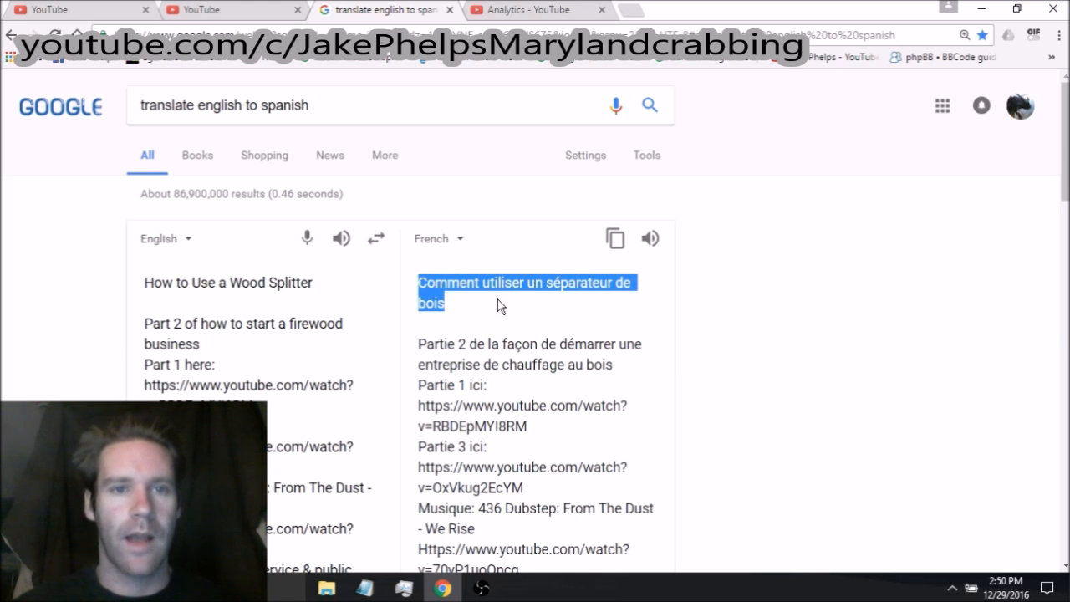
# Add French as a new translation language in the YouTube video's translation settings.
pyautogui.click(219, 11)
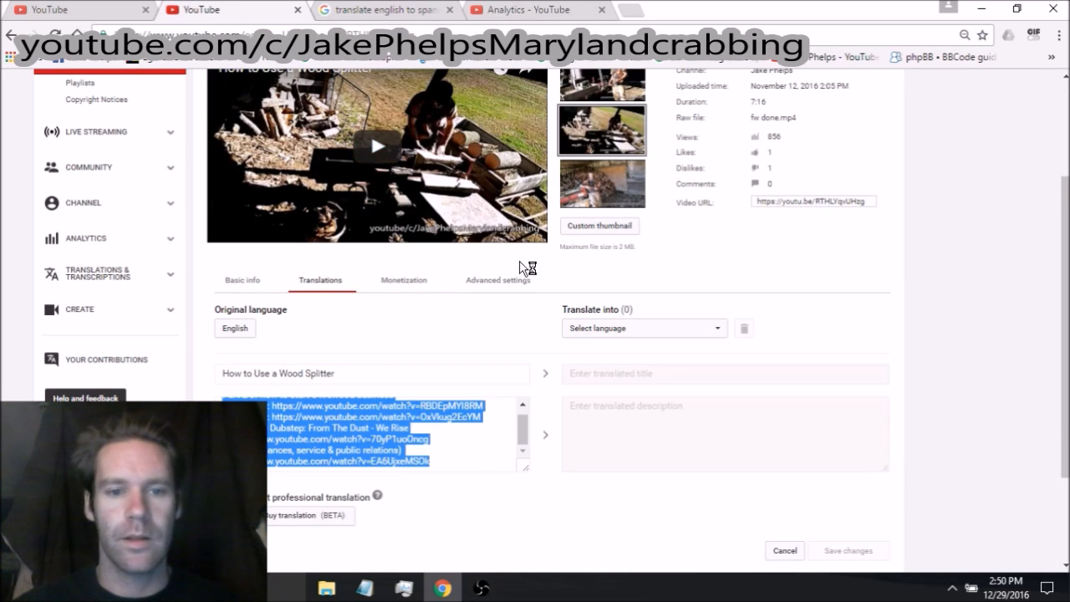
pyautogui.click(716, 332)
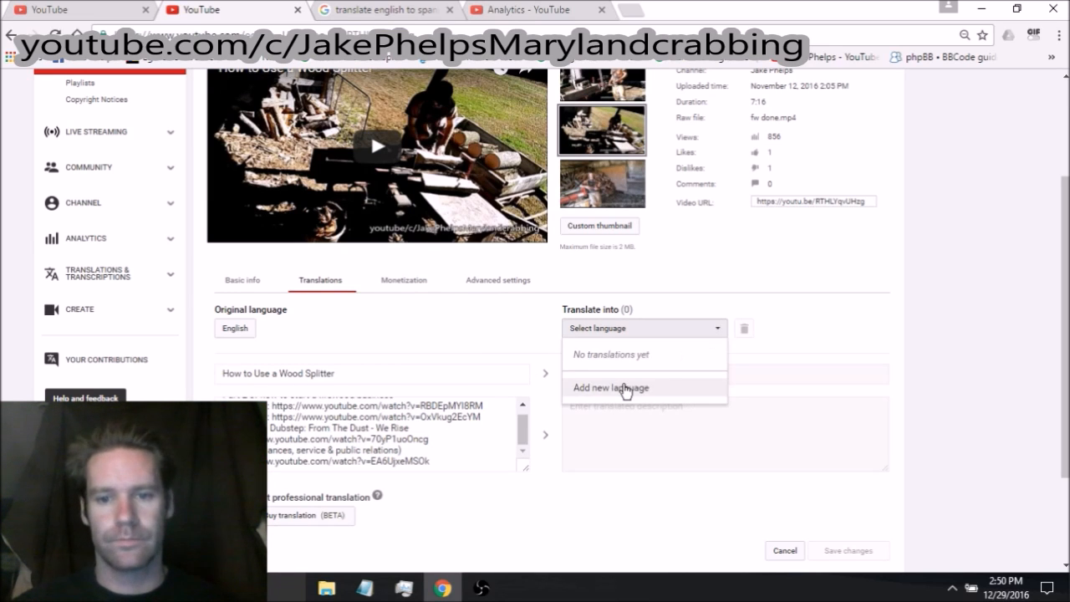
pyautogui.click(626, 388)
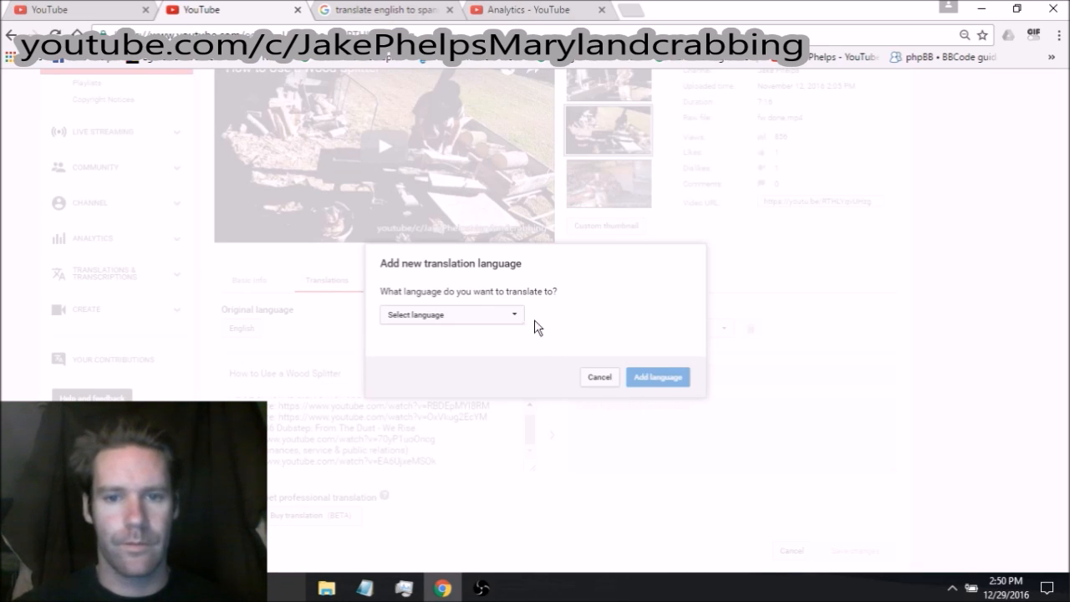
pyautogui.click(509, 316)
pyautogui.click(478, 370)
pyautogui.write('fr')
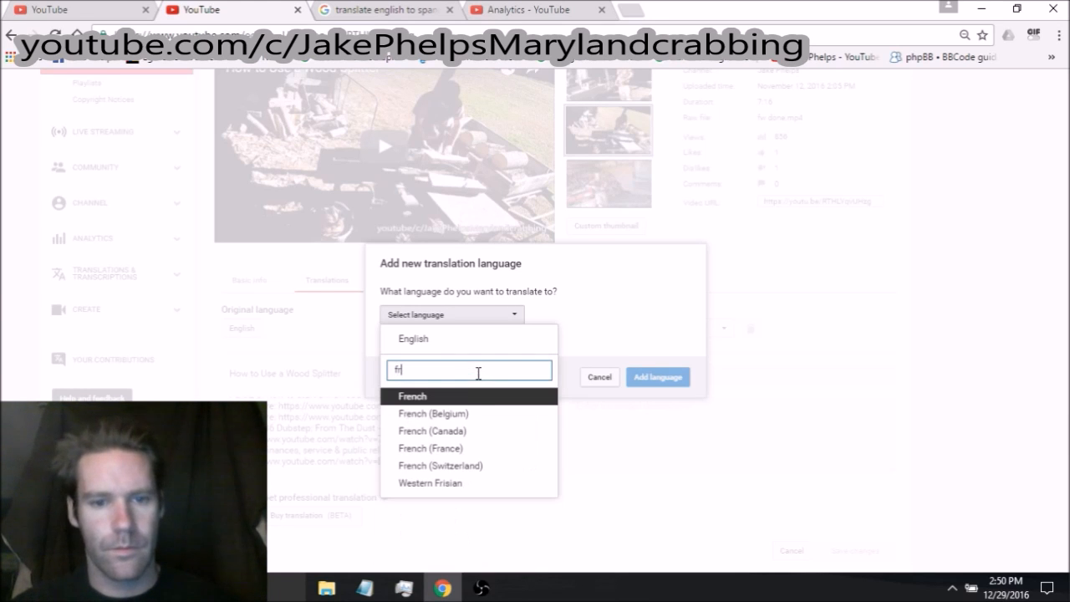
pyautogui.click(418, 396)
pyautogui.click(679, 378)
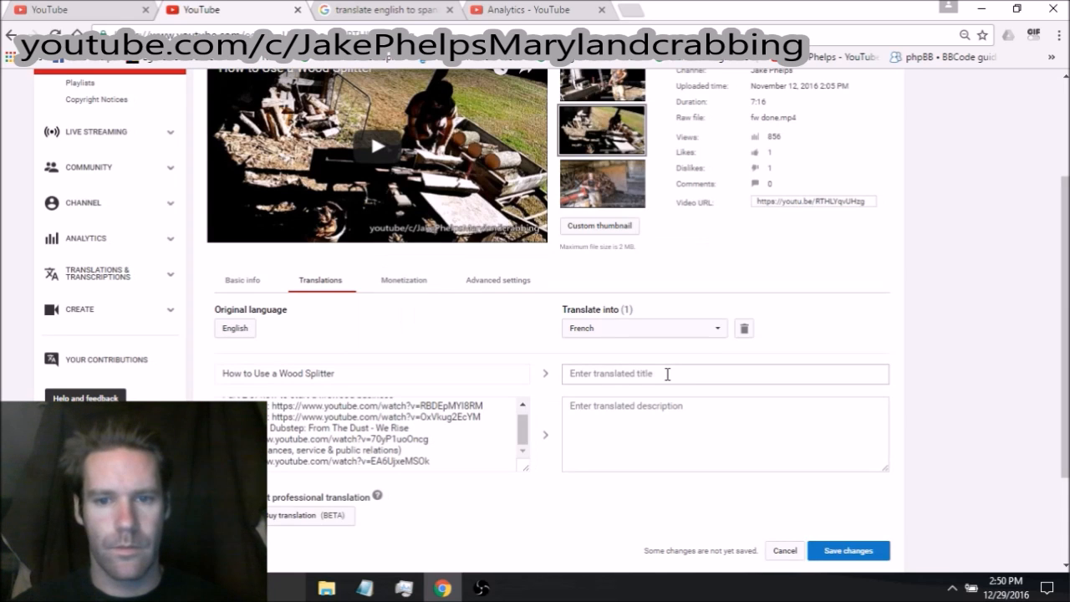
# Paste "Comment utiliser un séparateur de bois" as the video's translated French title.
pyautogui.click(593, 375)
pyautogui.rightClick(590, 377)
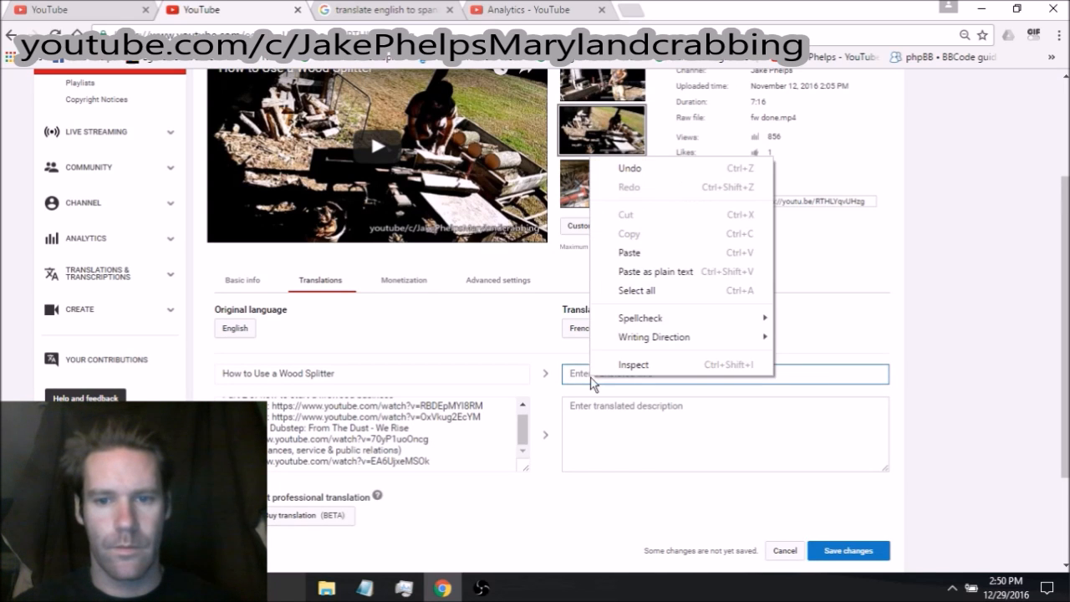
pyautogui.click(652, 260)
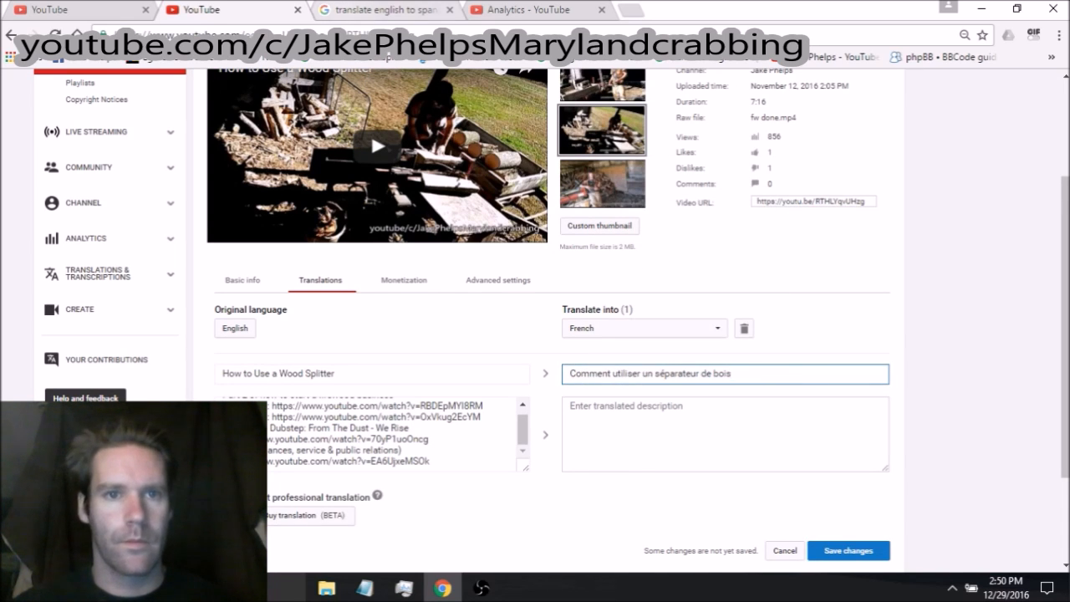
# Copy the translated French description, from "Partie 2 de la façon de démarrer" through the last video link, from the translator.
pyautogui.click(376, 12)
pyautogui.scroll(-3, 738, 278)
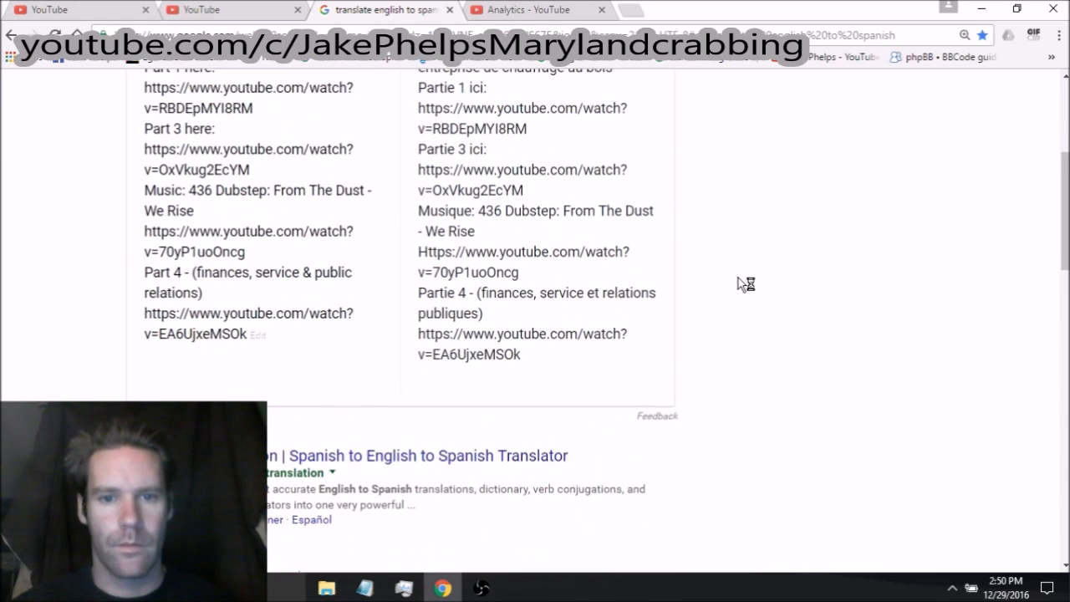
pyautogui.scroll(1, 738, 277)
pyautogui.moveTo(420, 106); pyautogui.dragTo(585, 452)
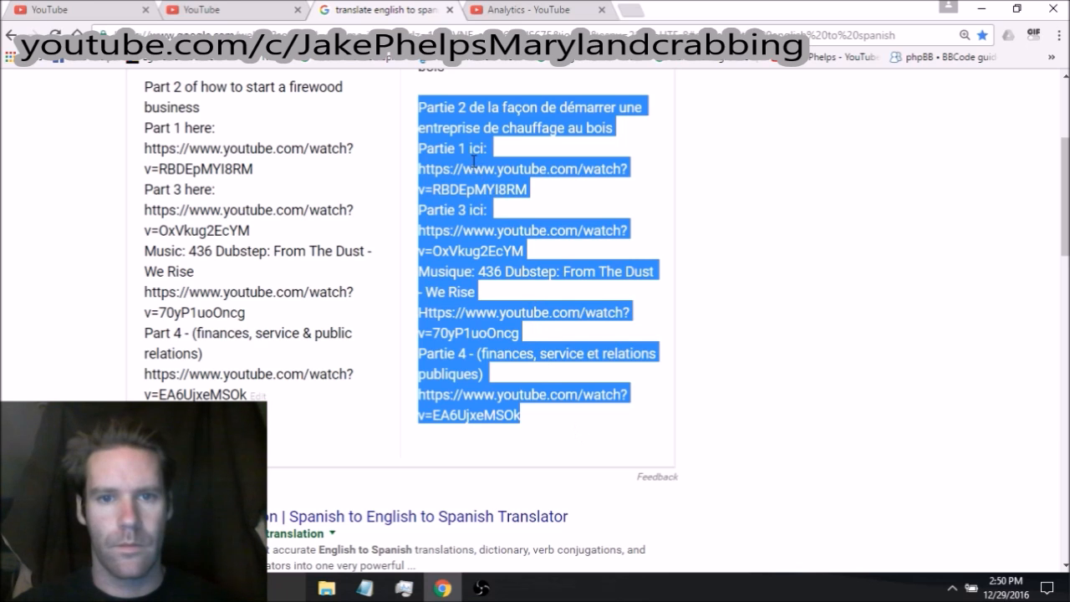
pyautogui.rightClick(471, 164)
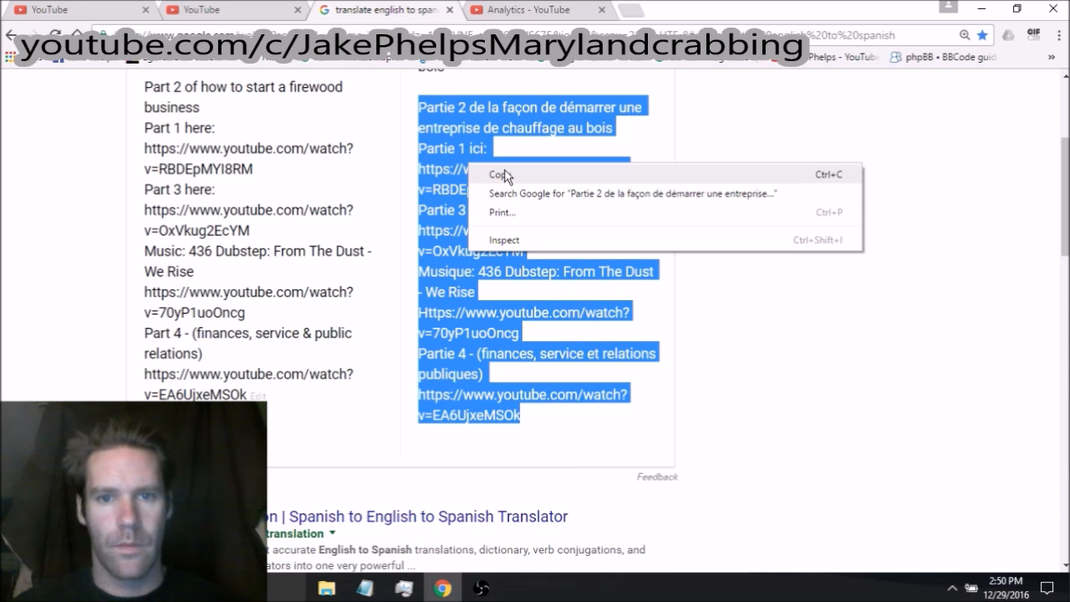
pyautogui.click(504, 174)
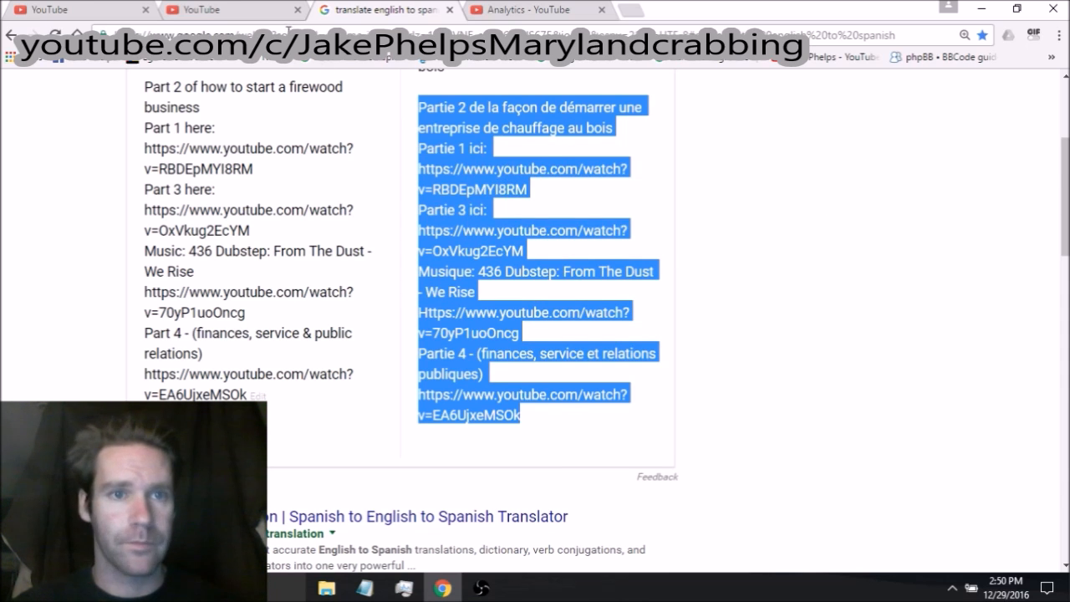
# Paste the copied text as the video's translated French description and save the changes.
pyautogui.click(232, 12)
pyautogui.click(588, 419)
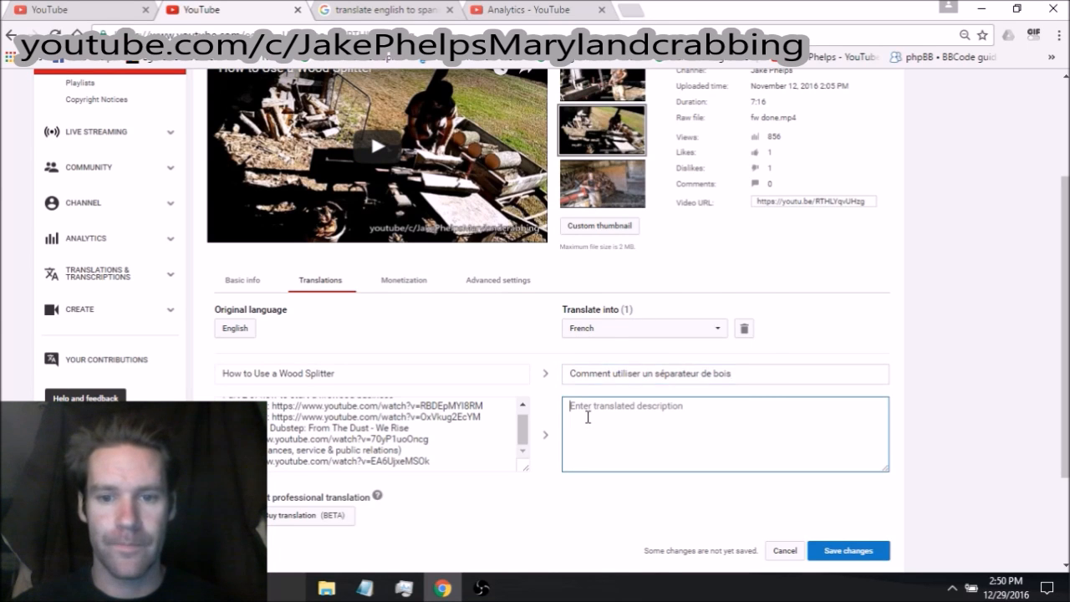
pyautogui.rightClick(587, 418)
pyautogui.click(647, 304)
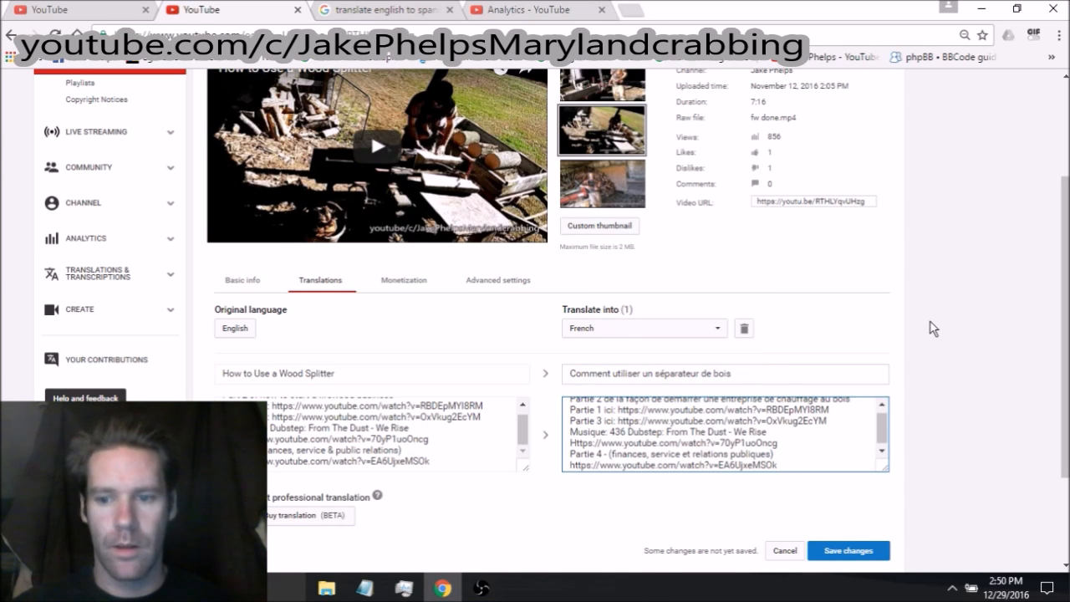
pyautogui.click(861, 553)
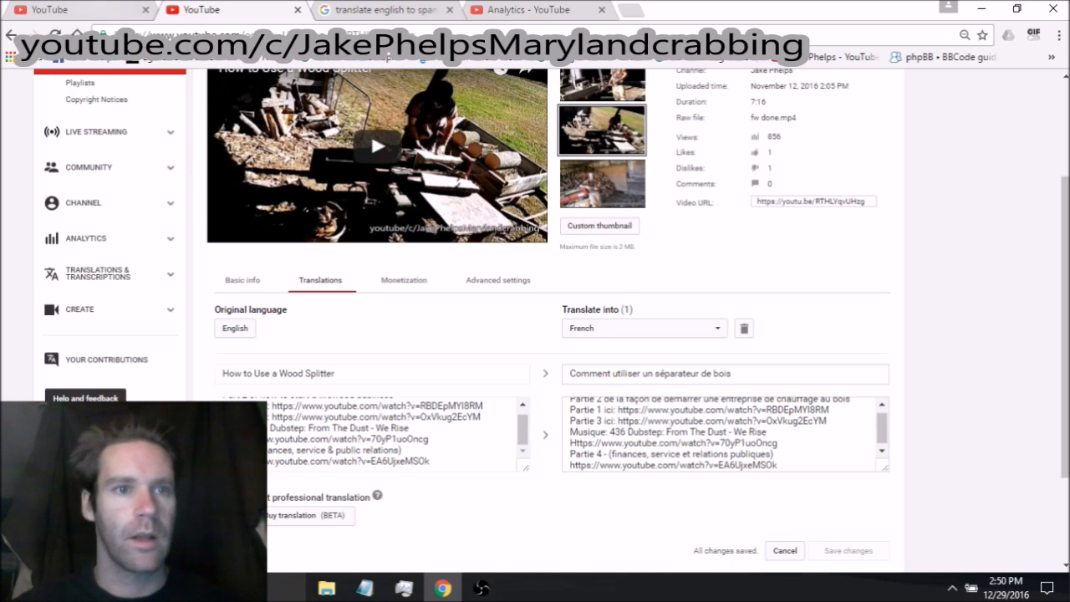
# Add French subtitles to the video, choosing to create new subtitles or CC.
pyautogui.click(98, 10)
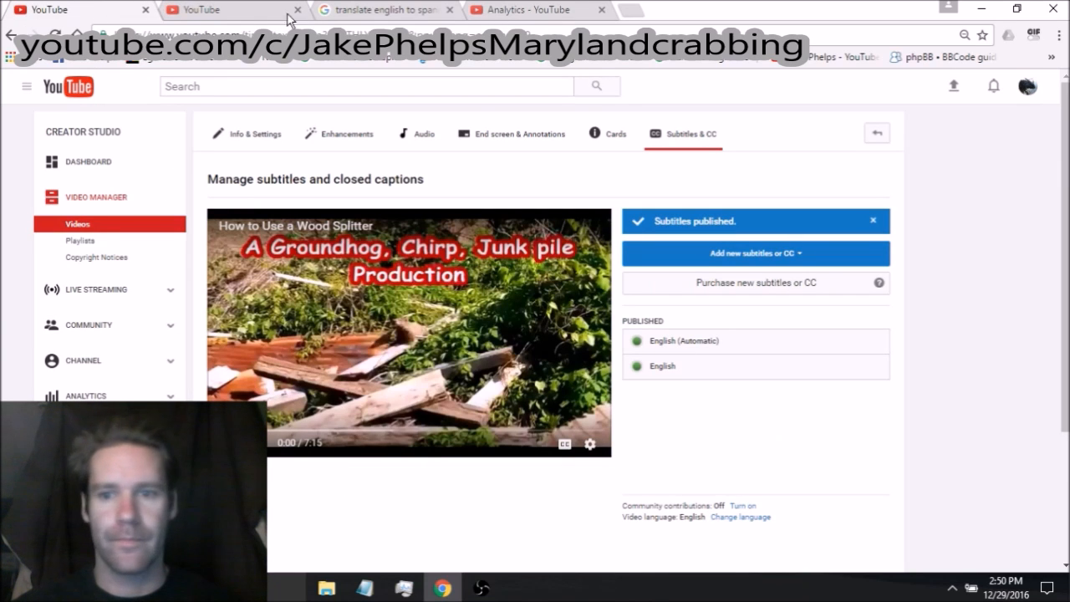
pyautogui.click(766, 258)
pyautogui.click(708, 313)
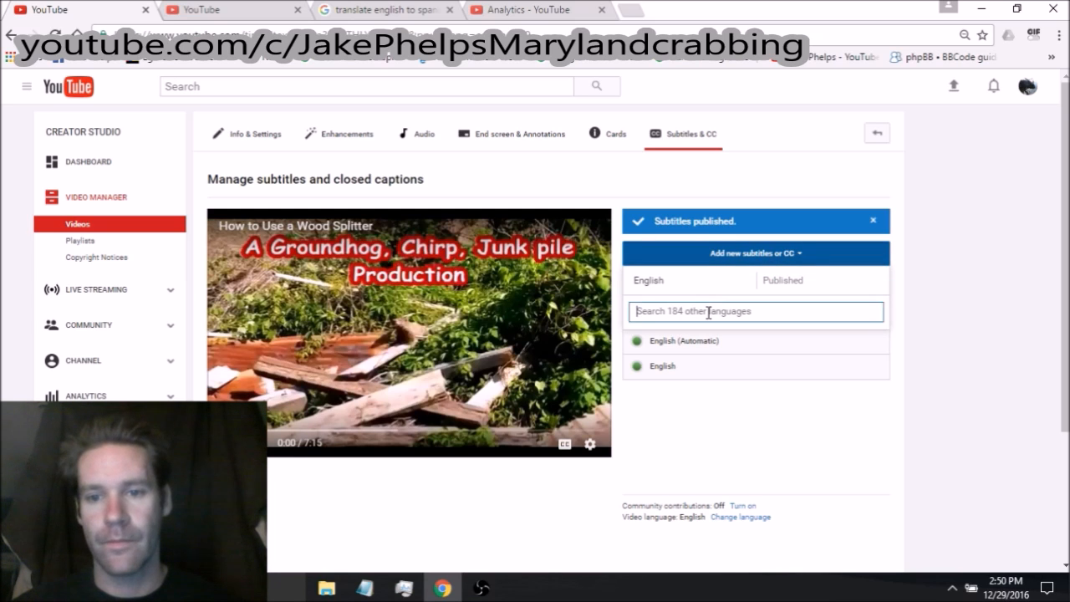
pyautogui.write('f')
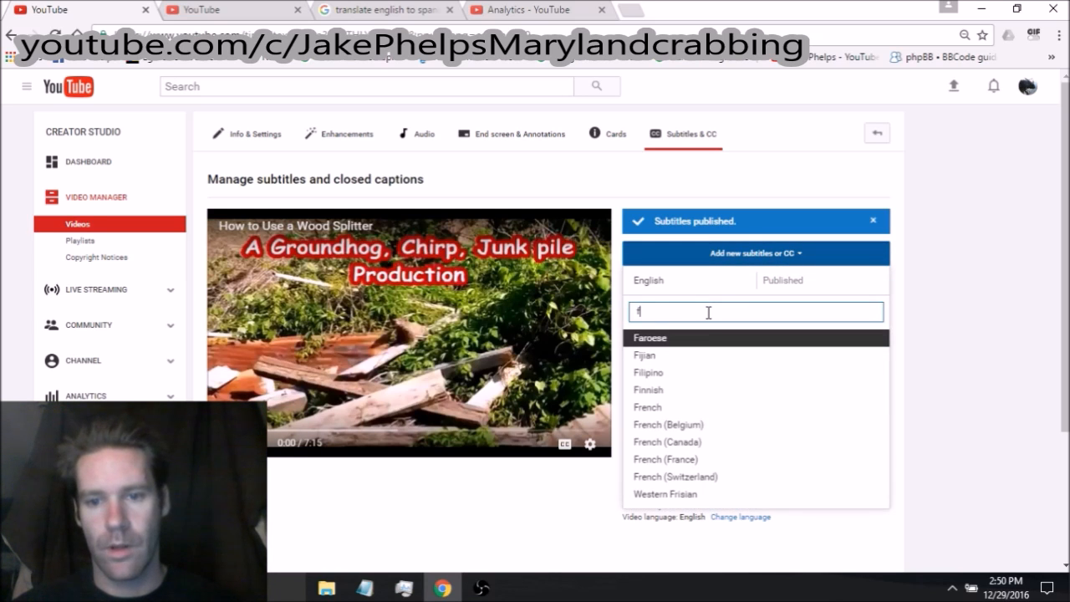
pyautogui.click(674, 411)
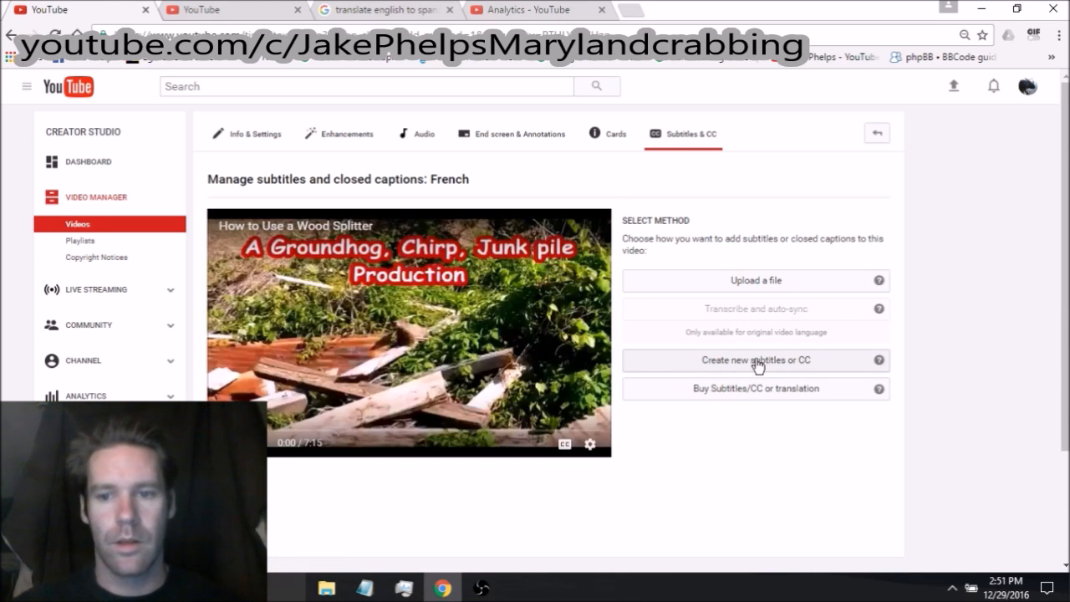
pyautogui.click(758, 361)
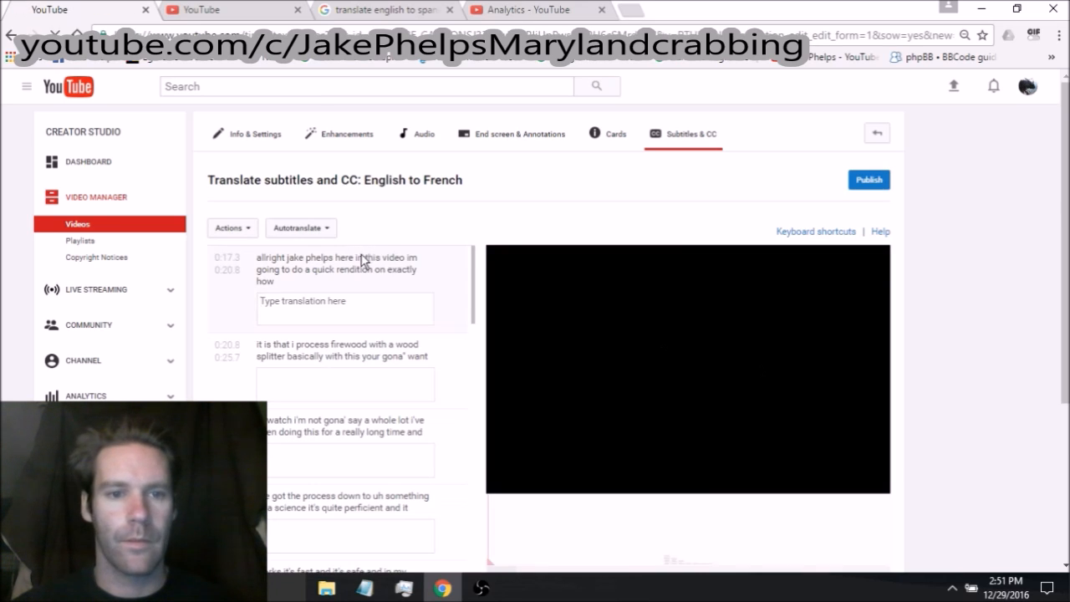
# Autotranslate the English subtitles into French and publish them.
pyautogui.click(325, 230)
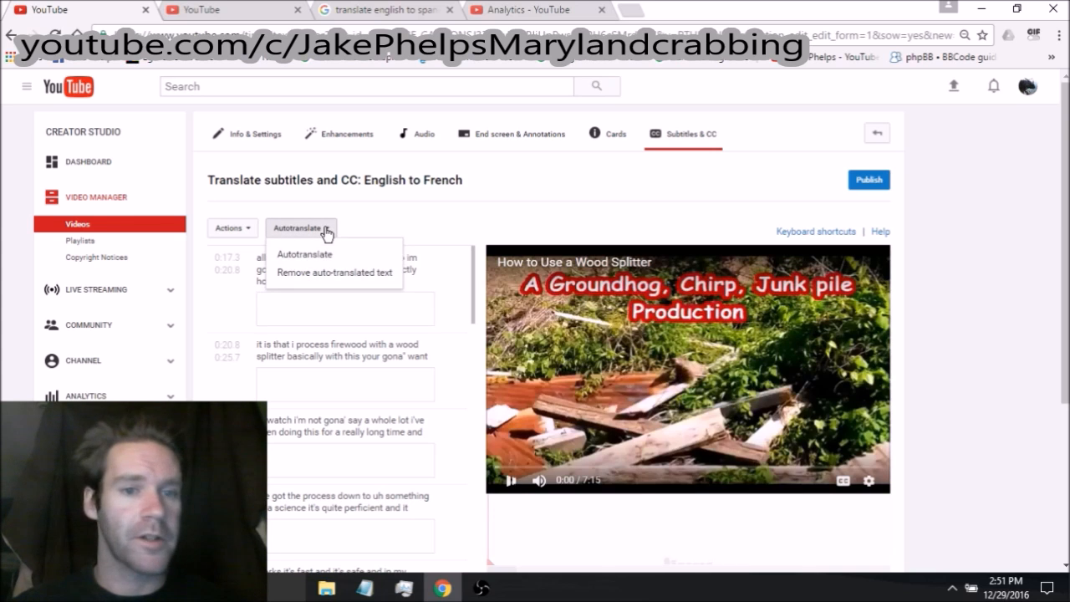
pyautogui.click(318, 255)
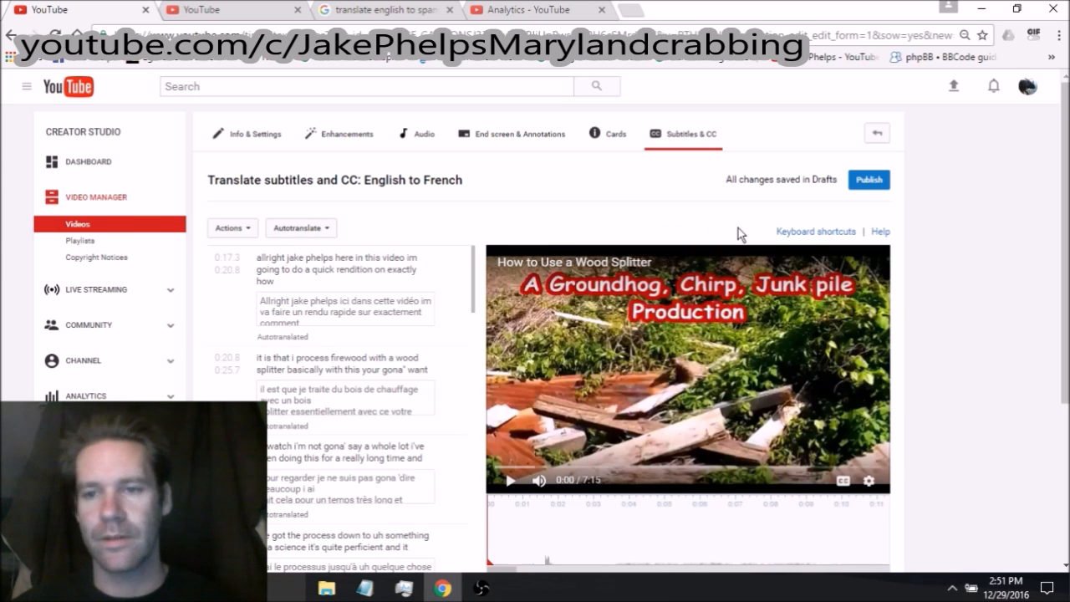
pyautogui.click(869, 183)
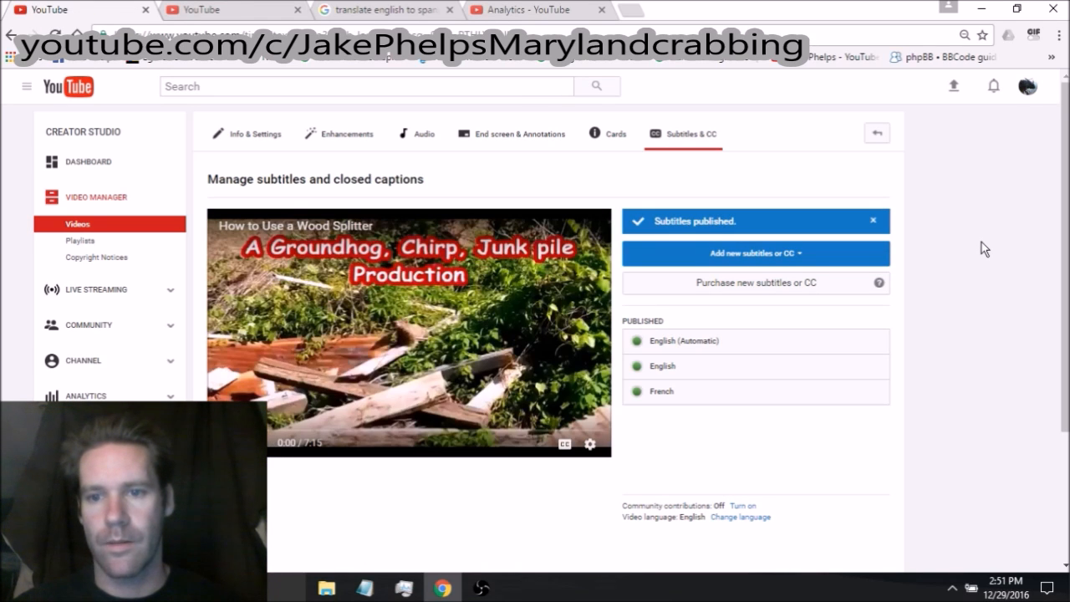
# Mark French in the analytics table of video info languages and examine which language ranks next by watch time.
pyautogui.click(551, 19)
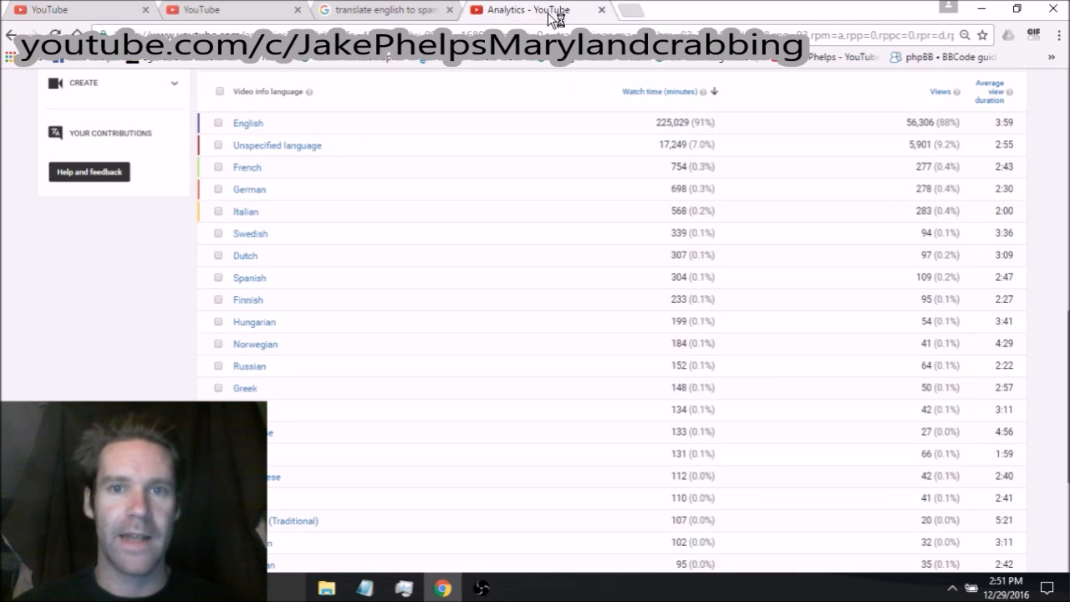
pyautogui.click(218, 168)
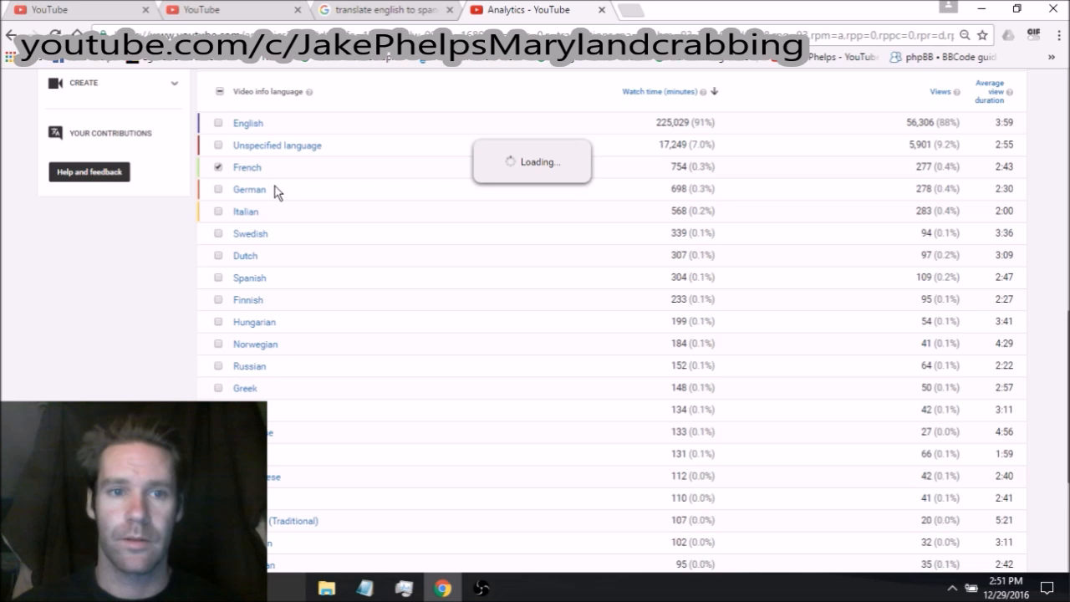
pyautogui.scroll(-2, 278, 192)
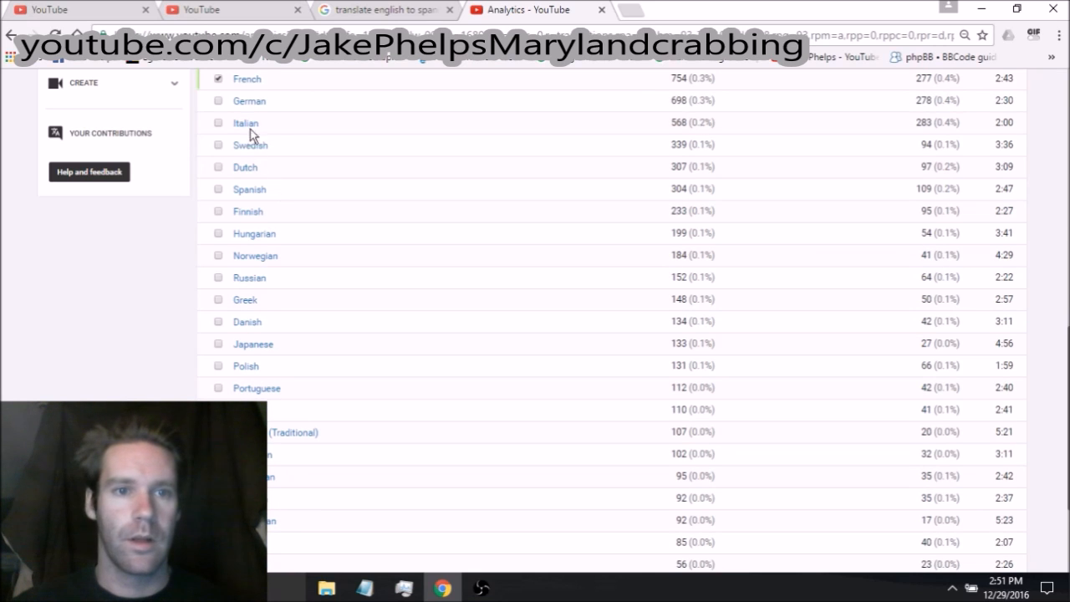
pyautogui.scroll(2, 257, 102)
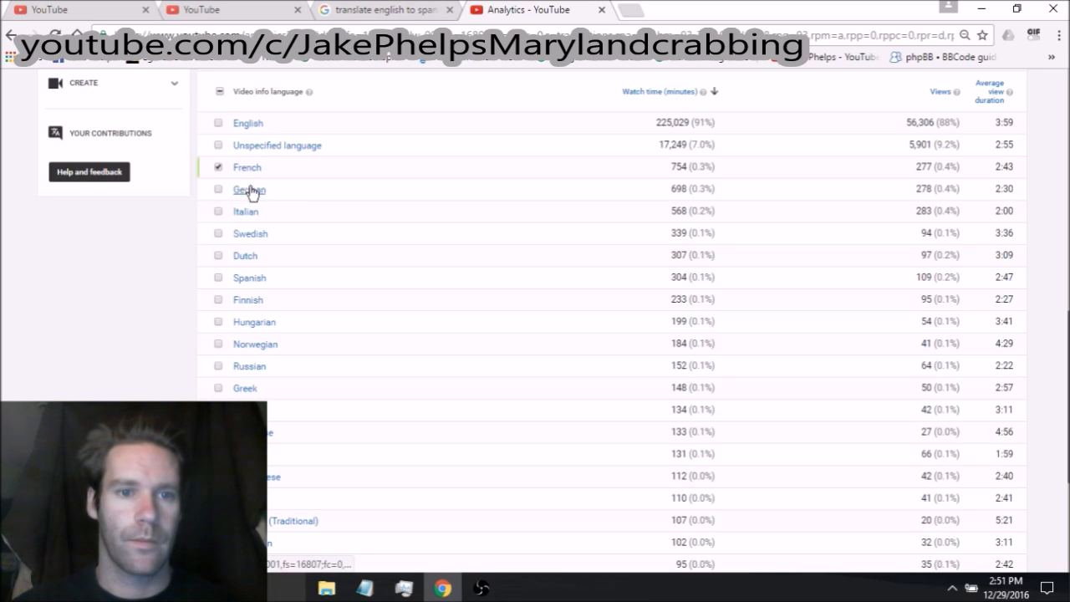
# Set the translator's target language to German.
pyautogui.click(410, 12)
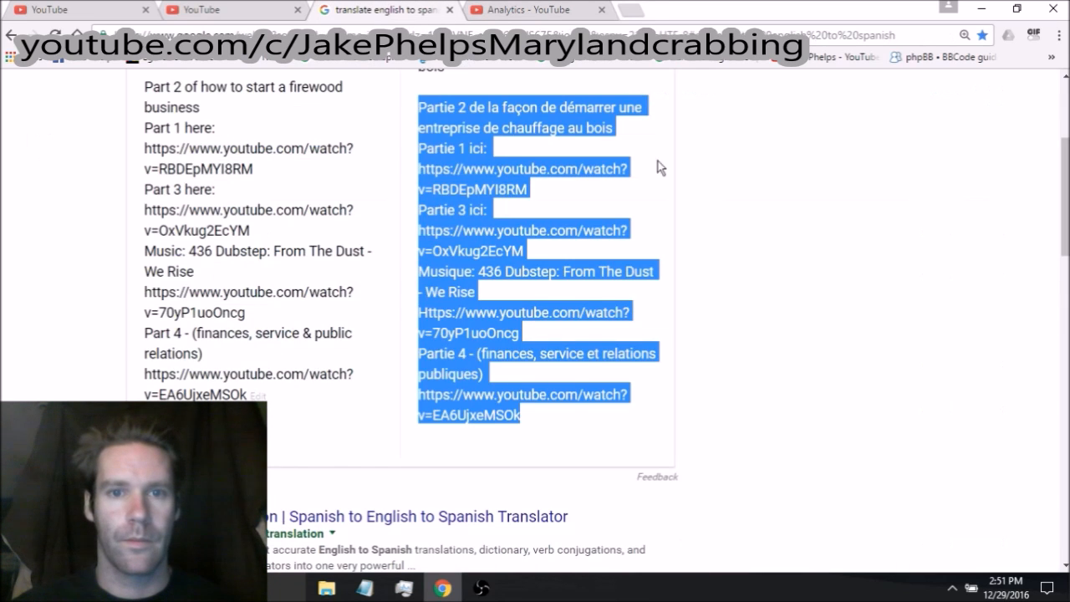
pyautogui.scroll(3, 769, 220)
pyautogui.click(459, 240)
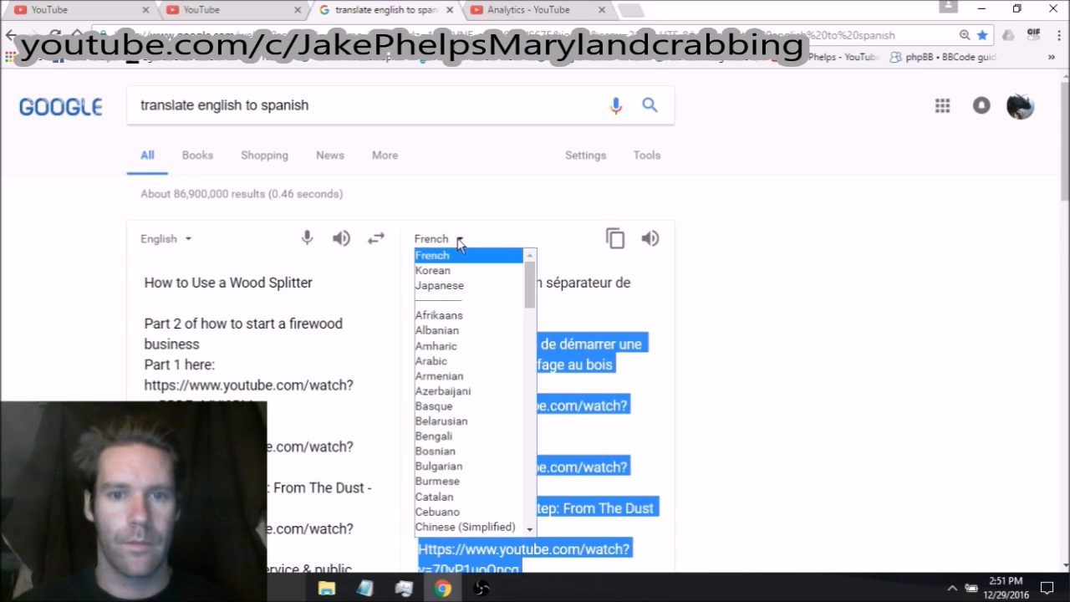
pyautogui.press('g')
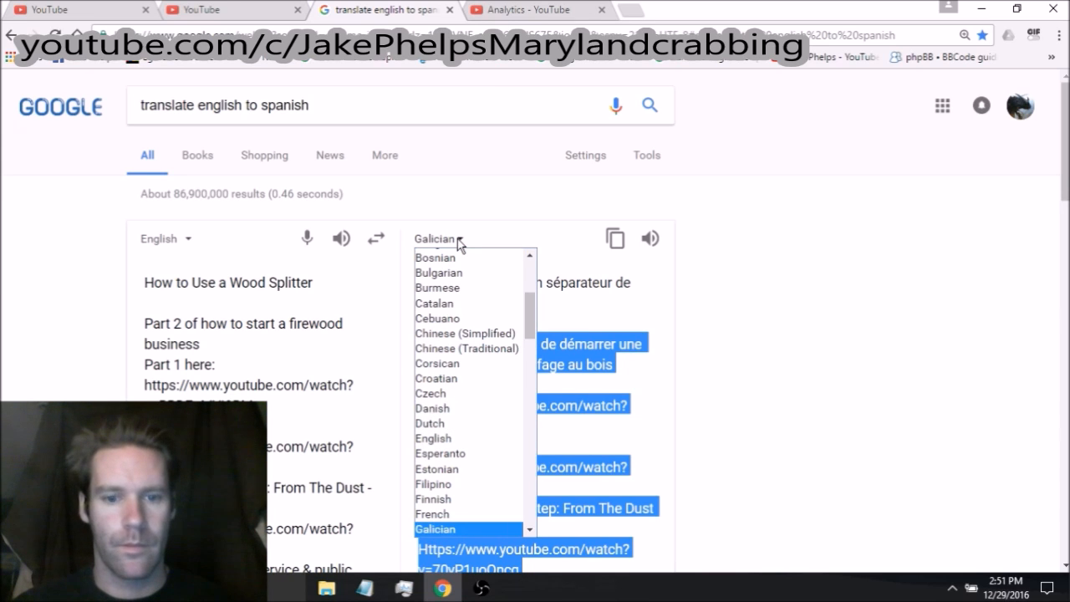
pyautogui.scroll(-3, 449, 322)
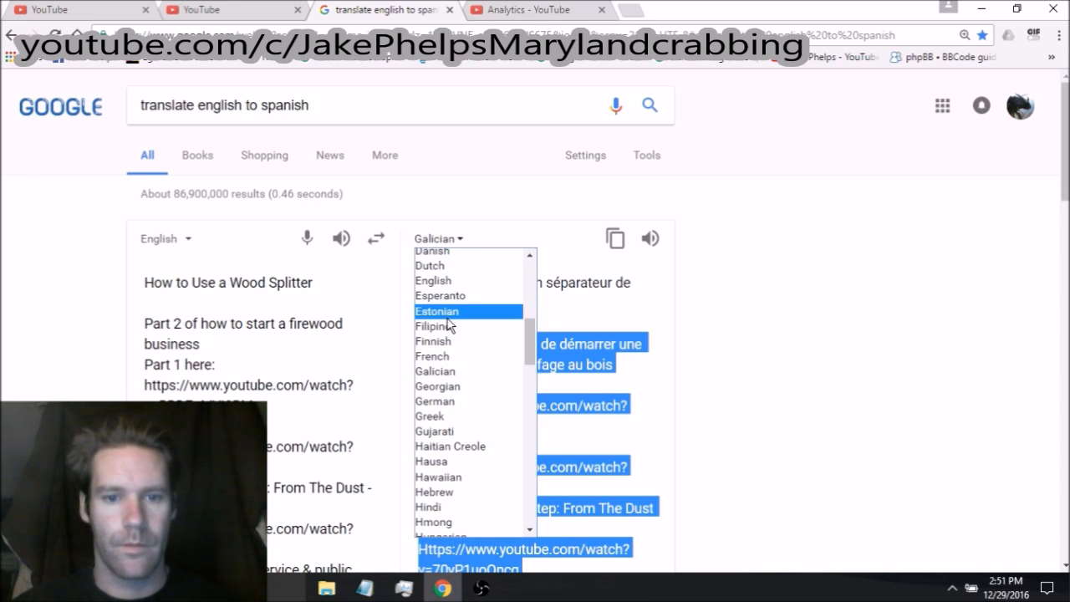
pyautogui.click(450, 401)
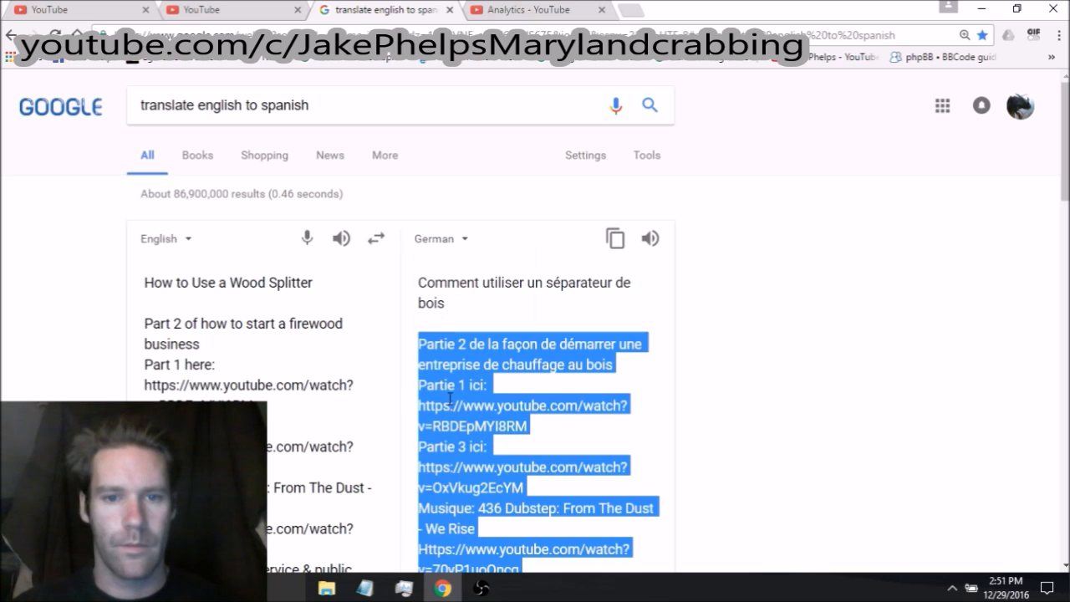
# Copy the translated German title "Wie man einen Holzspalter verwendet" from the translator.
pyautogui.moveTo(418, 281); pyautogui.dragTo(651, 286)
pyautogui.rightClick(635, 280)
pyautogui.click(659, 291)
# Add German as a new translation language for the video and paste "Wie man einen Holzspalter verwendet" as its translated title.
pyautogui.click(257, 12)
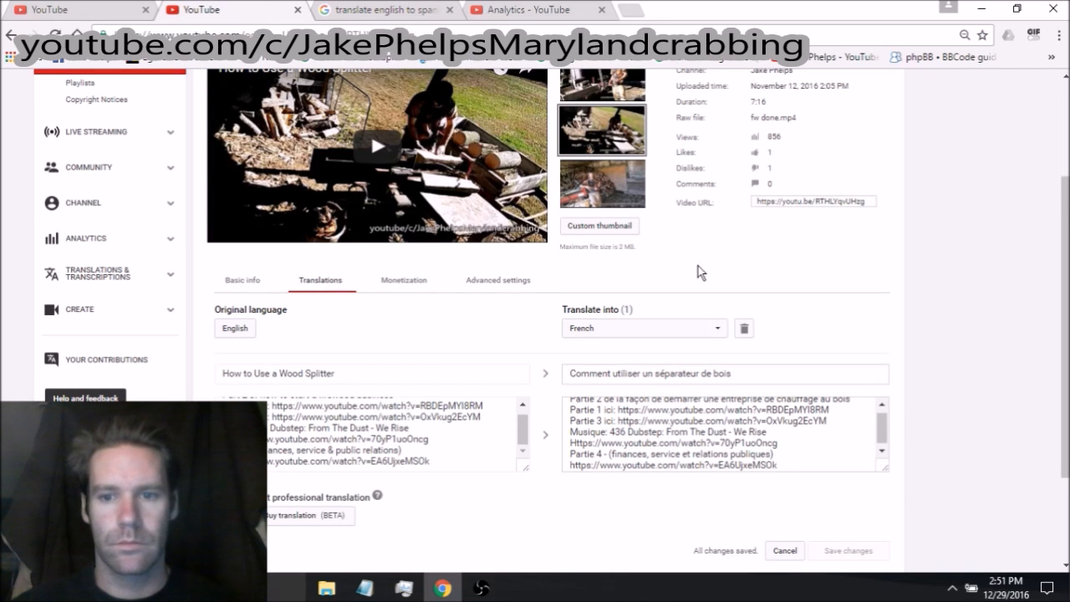
pyautogui.click(715, 329)
pyautogui.click(645, 389)
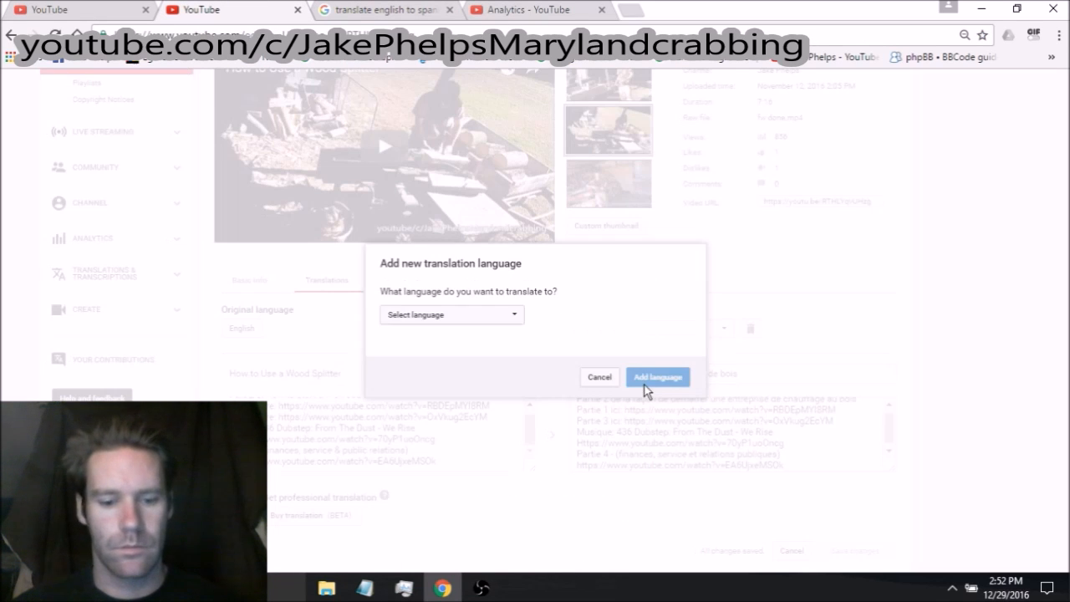
pyautogui.click(515, 315)
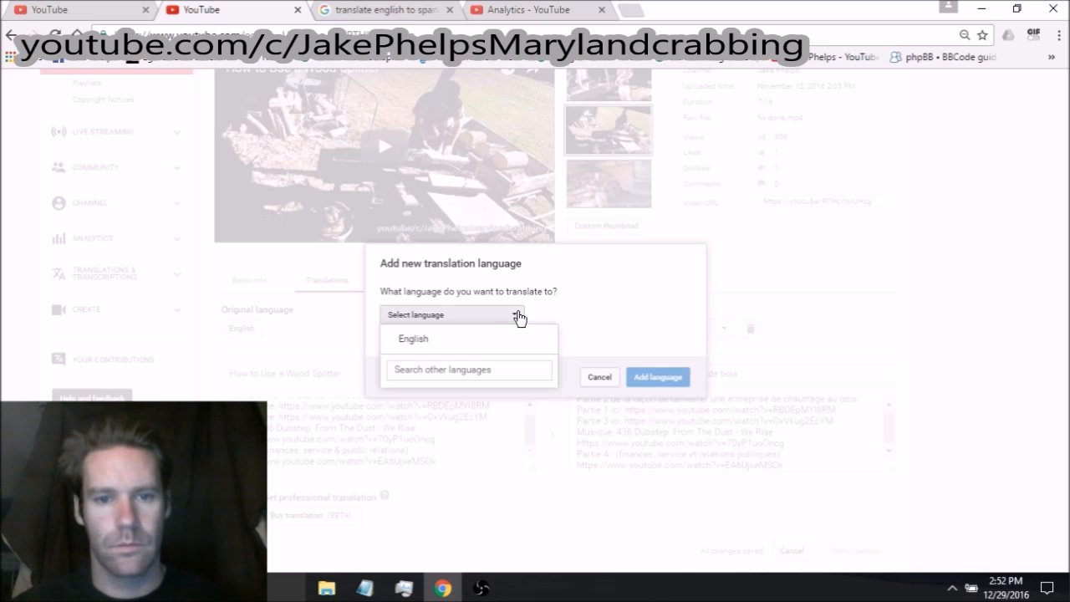
pyautogui.click(478, 376)
pyautogui.write('g')
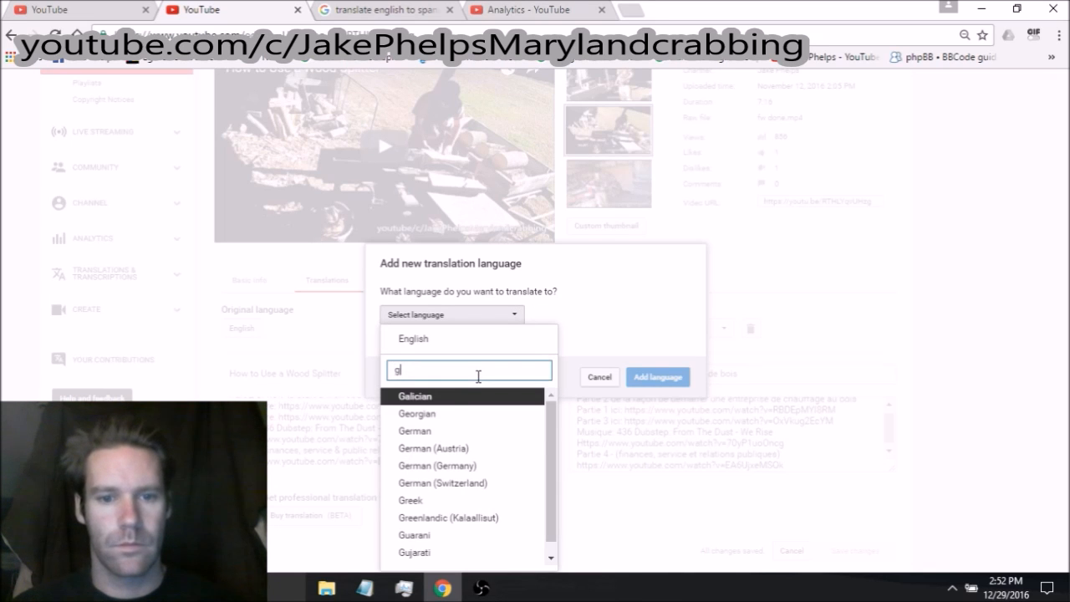
pyautogui.click(449, 432)
pyautogui.click(646, 381)
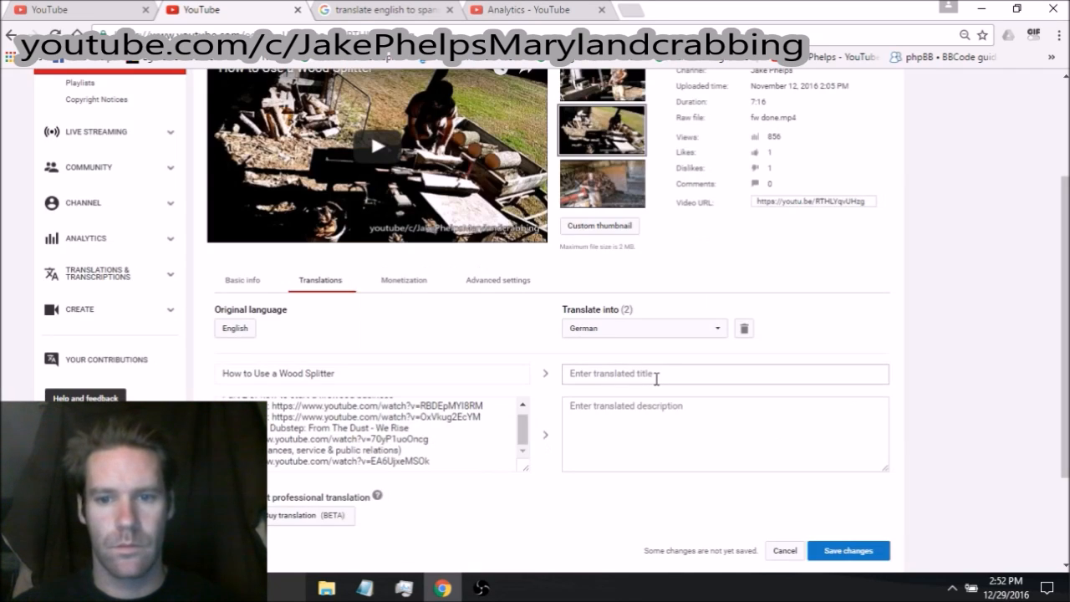
pyautogui.rightClick(597, 374)
pyautogui.click(660, 250)
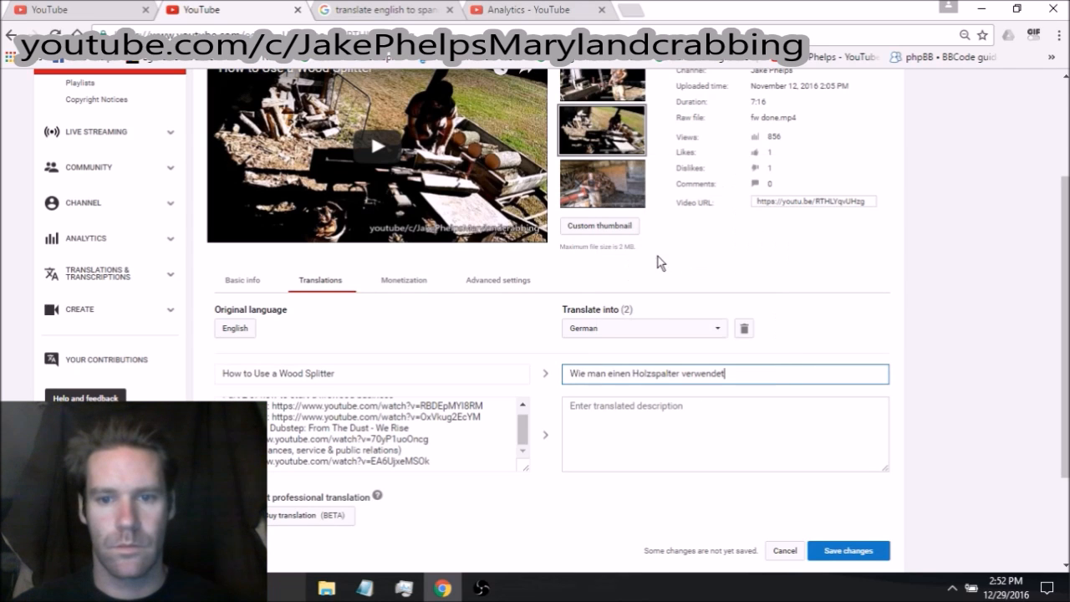
# Copy the translated German description, starting at "Teil 2", from the translator and return to the video's translation settings.
pyautogui.click(363, 10)
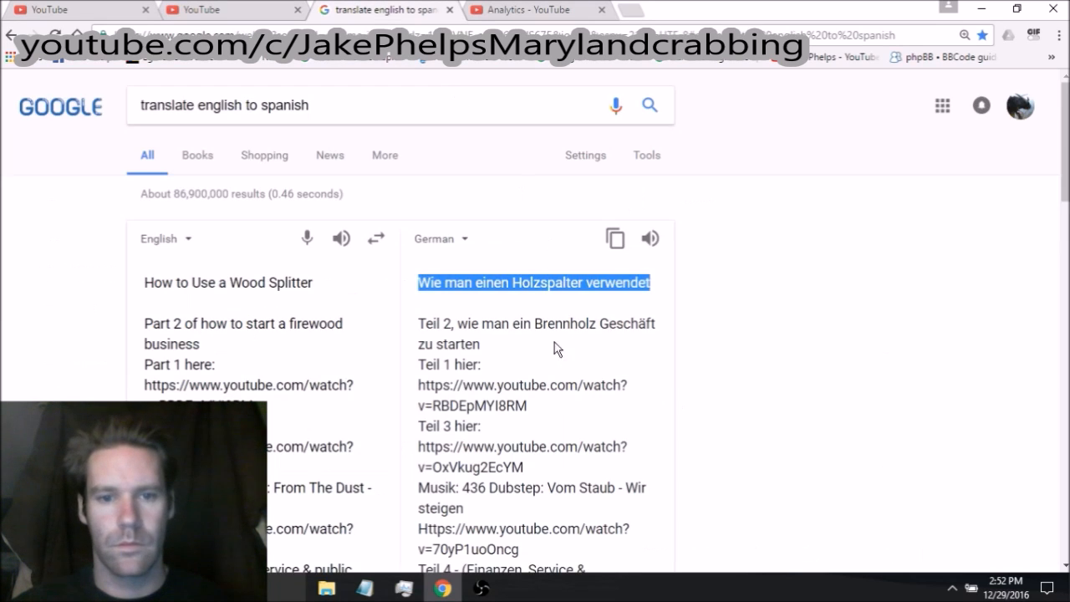
pyautogui.scroll(-1, 733, 371)
pyautogui.scroll(-1, 733, 371)
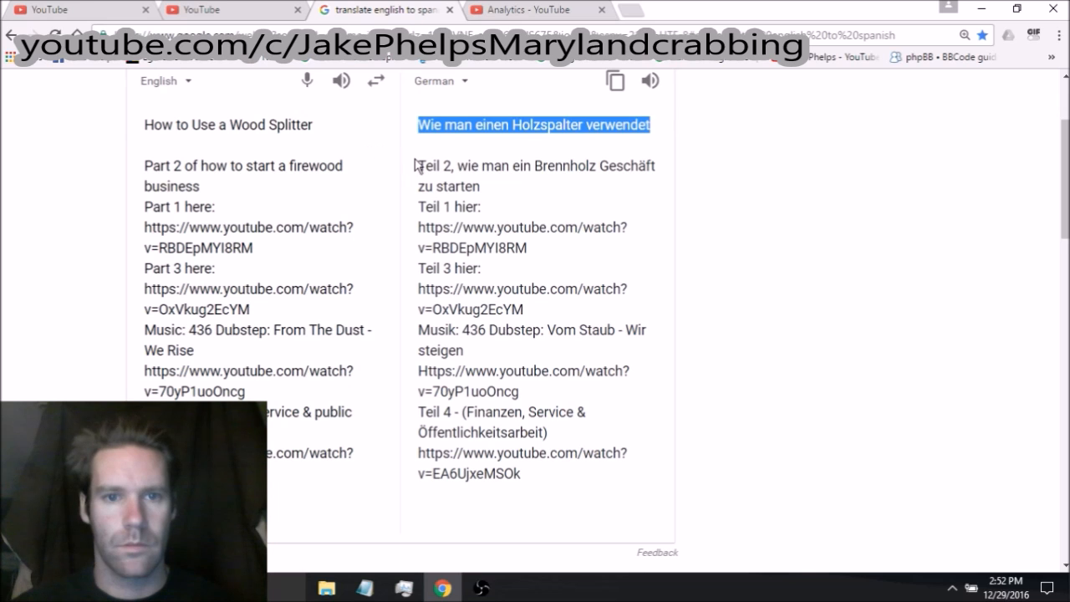
pyautogui.moveTo(416, 166); pyautogui.dragTo(574, 500)
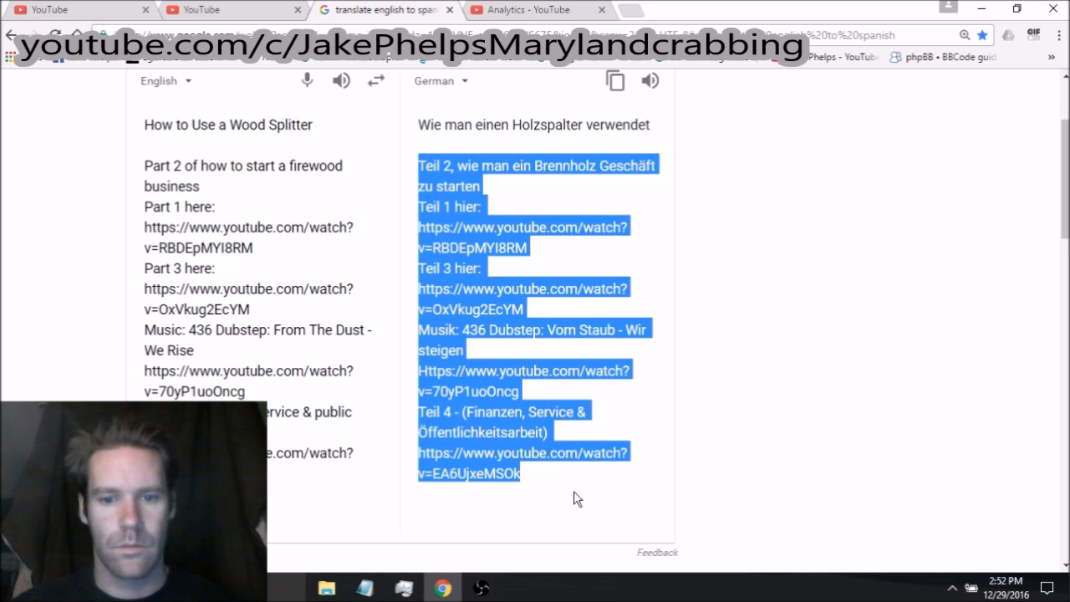
pyautogui.rightClick(469, 245)
pyautogui.click(513, 257)
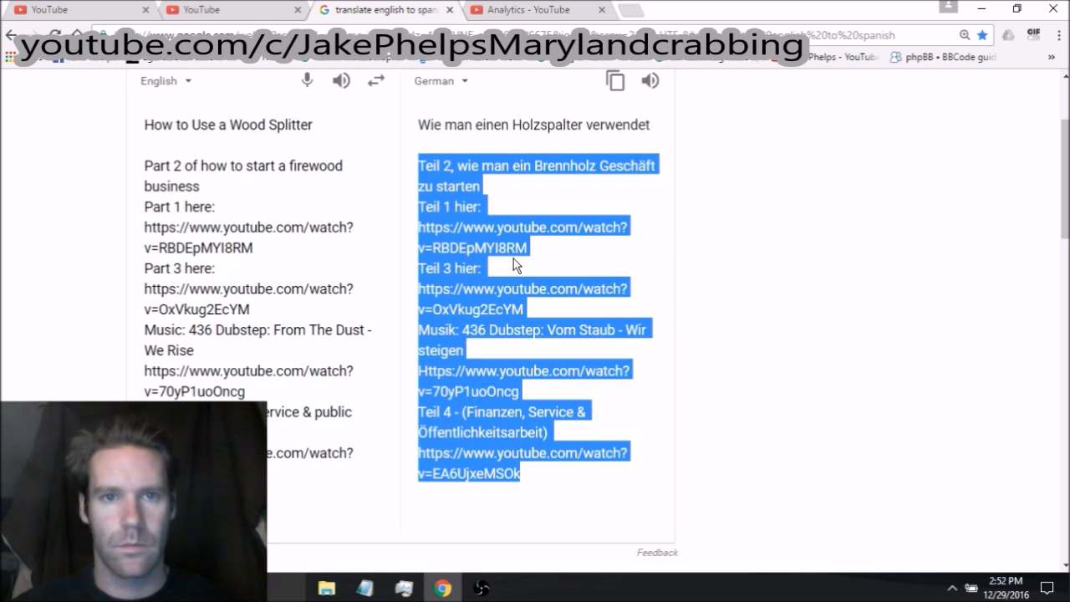
pyautogui.click(228, 12)
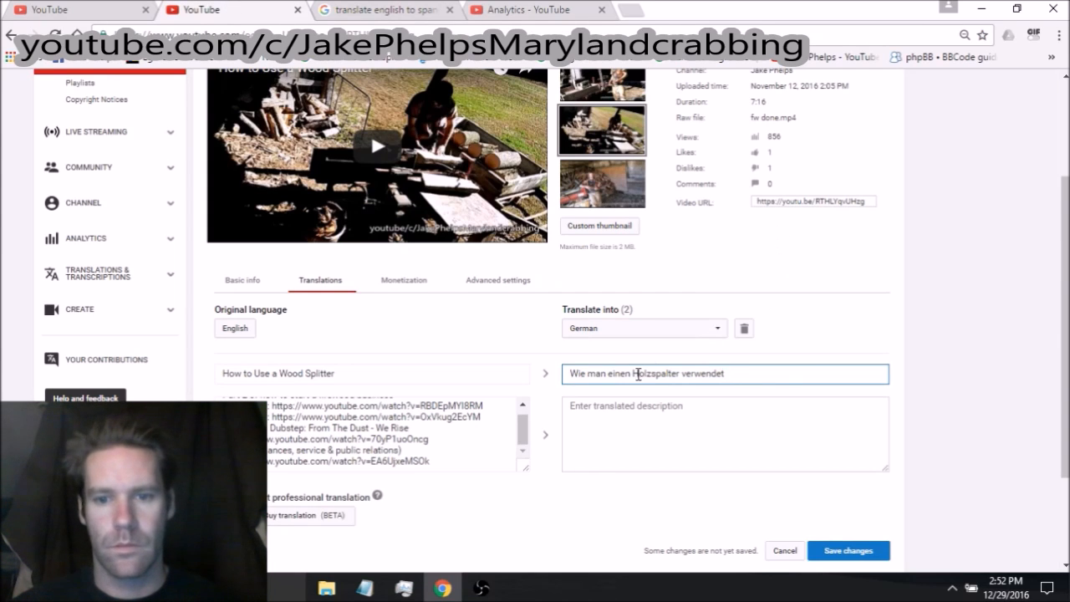
# Paste the copied German text as the video's translated description and save the changes.
pyautogui.rightClick(592, 416)
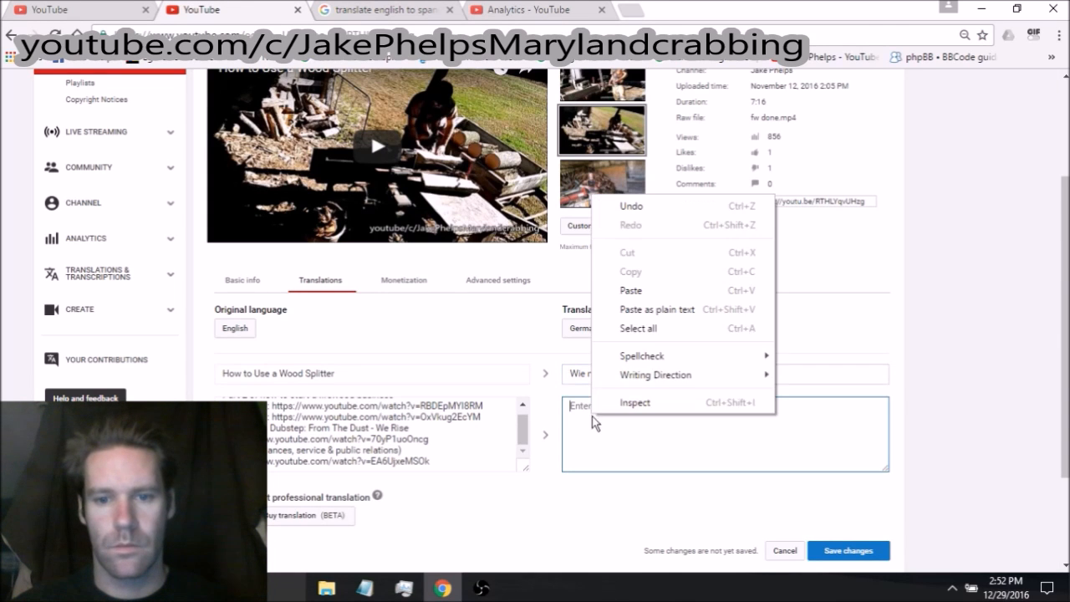
pyautogui.click(649, 301)
pyautogui.scroll(-3, 975, 477)
pyautogui.click(850, 418)
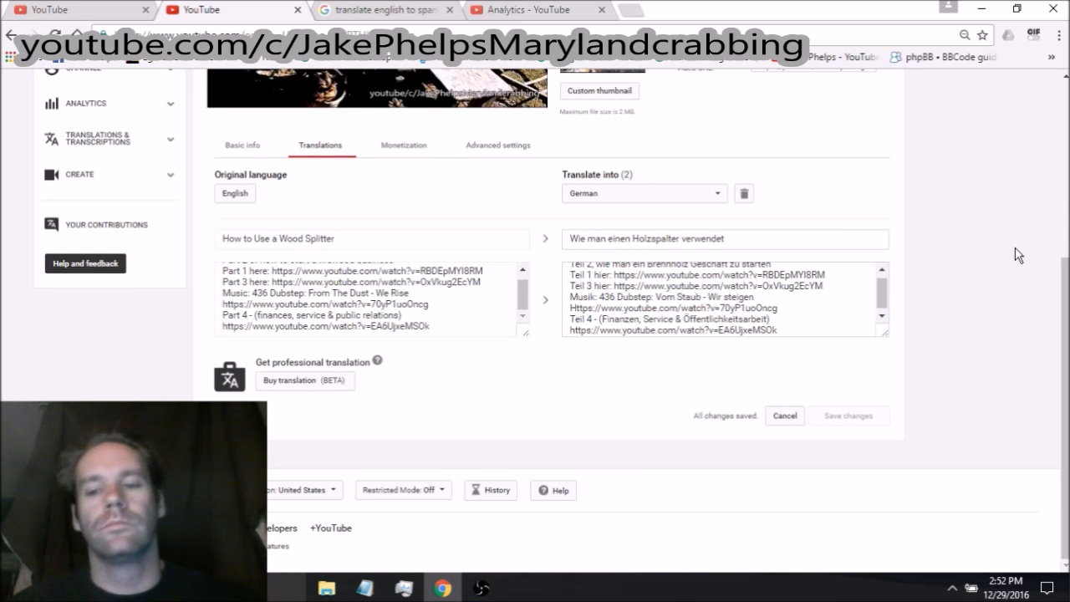
# Add German as a new subtitle language for the video and choose to create new subtitles or CC.
pyautogui.click(77, 11)
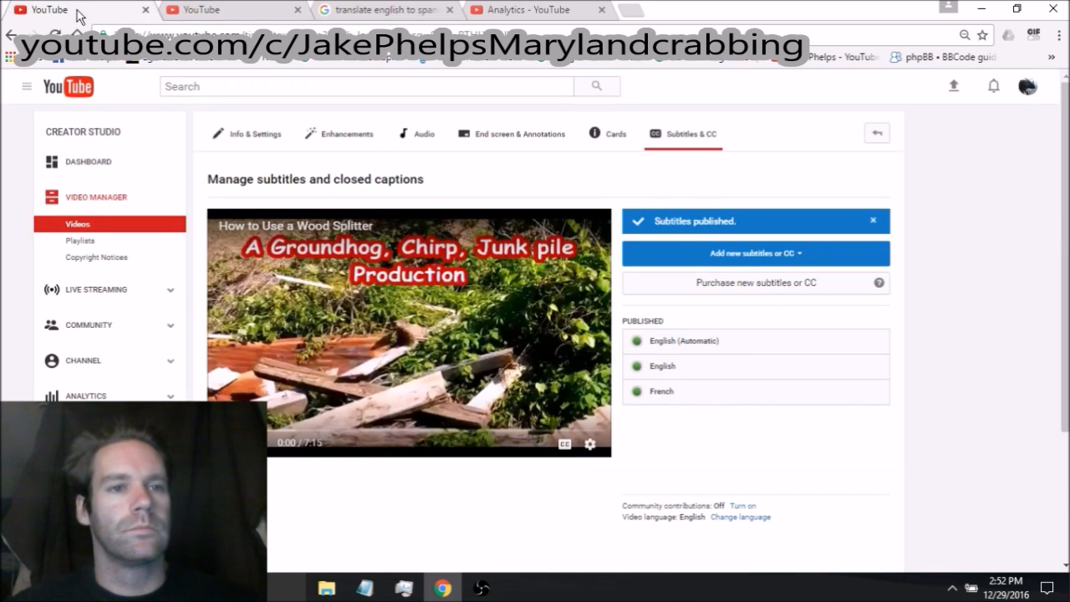
pyautogui.click(768, 259)
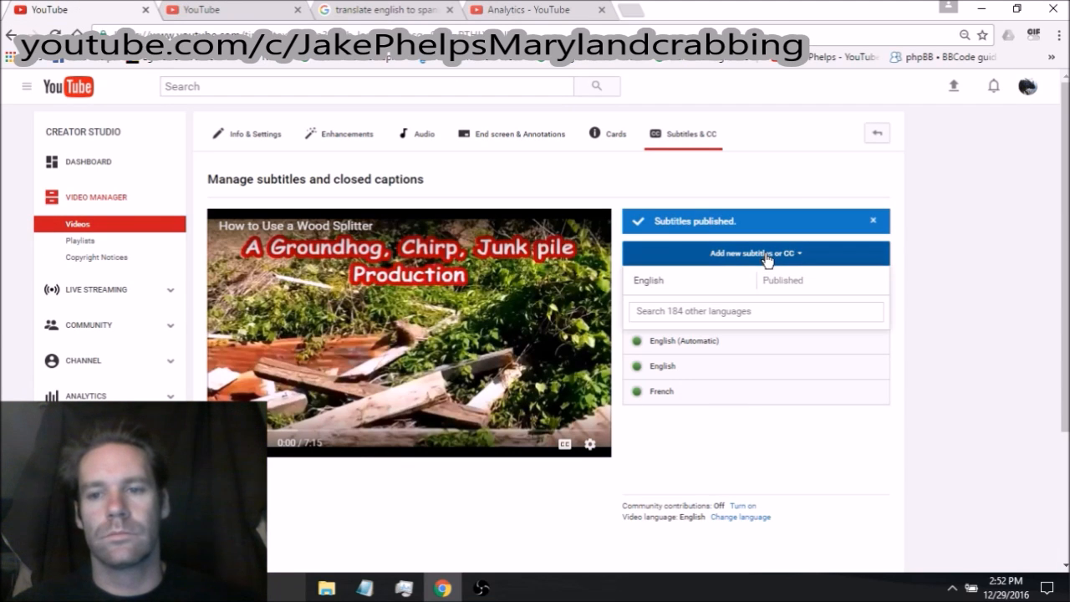
pyautogui.click(739, 317)
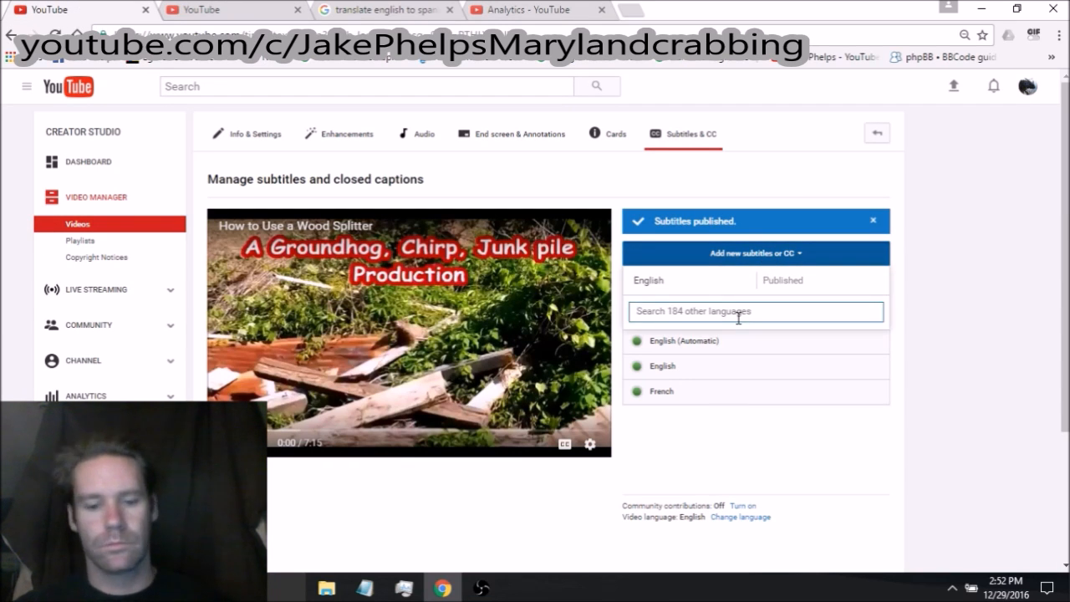
pyautogui.write('g')
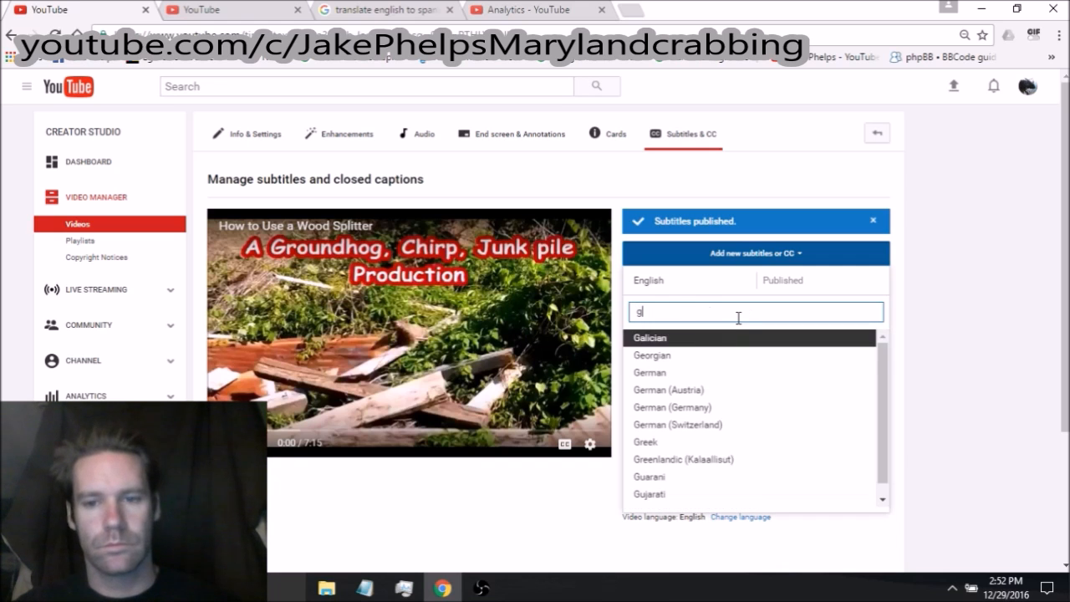
pyautogui.click(681, 378)
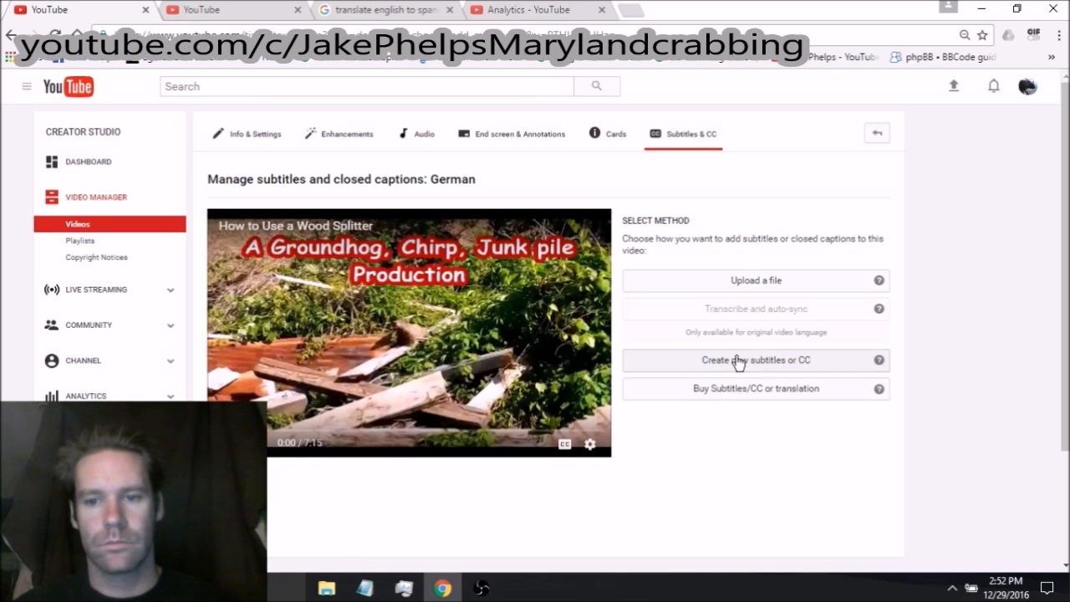
pyautogui.click(738, 361)
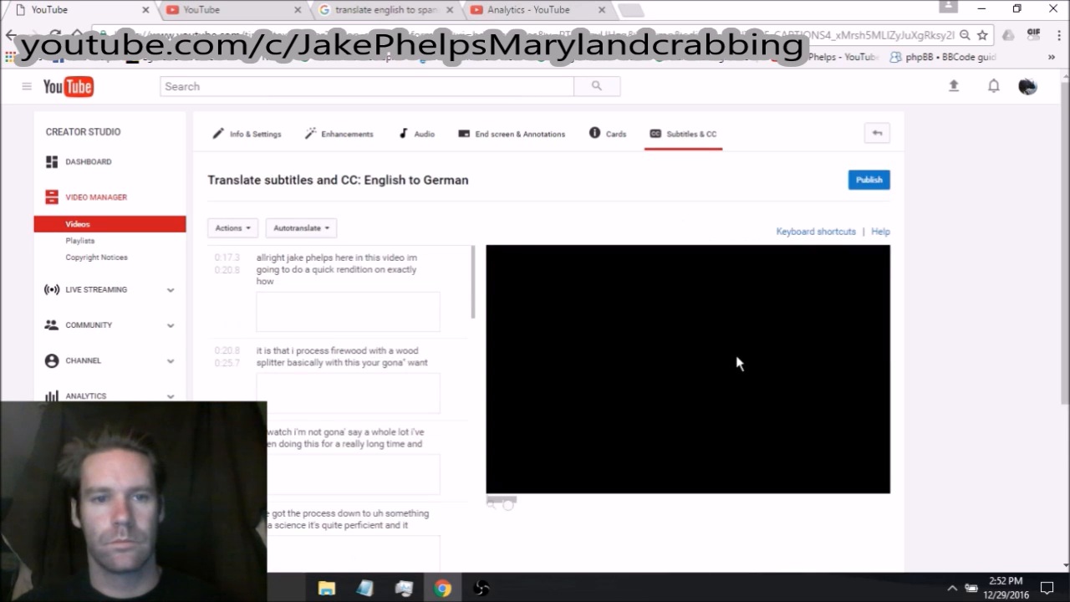
# Autotranslate the English captions into German and publish the German subtitles.
pyautogui.click(327, 231)
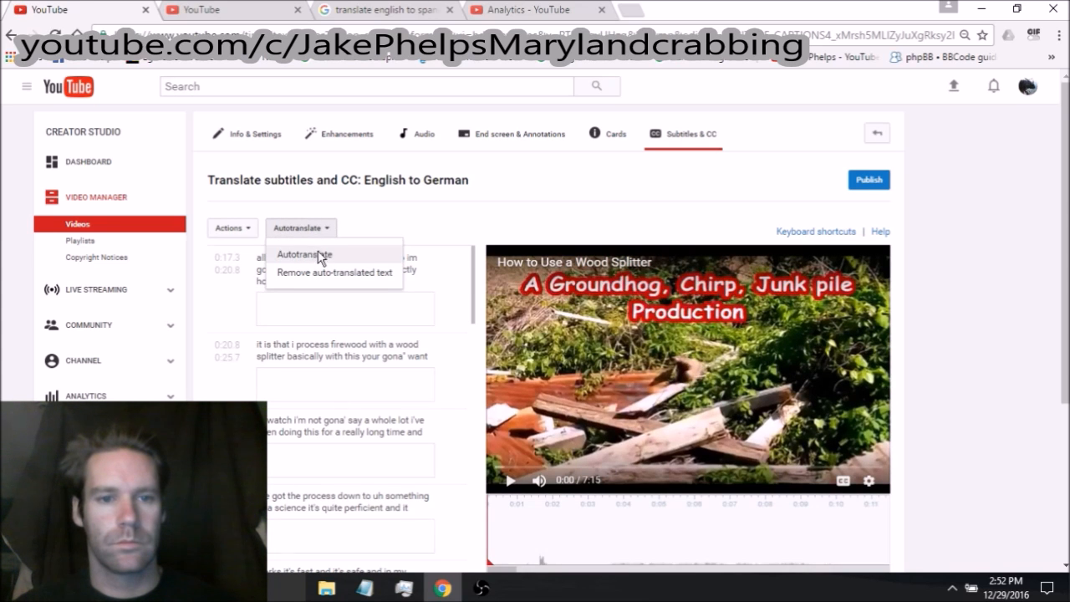
pyautogui.click(320, 256)
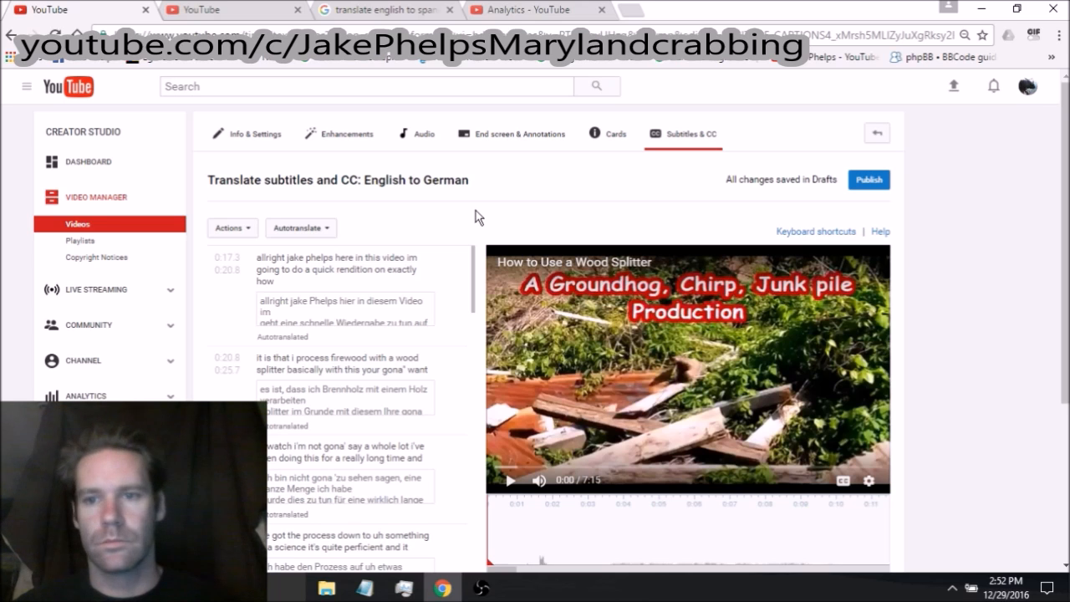
pyautogui.click(873, 186)
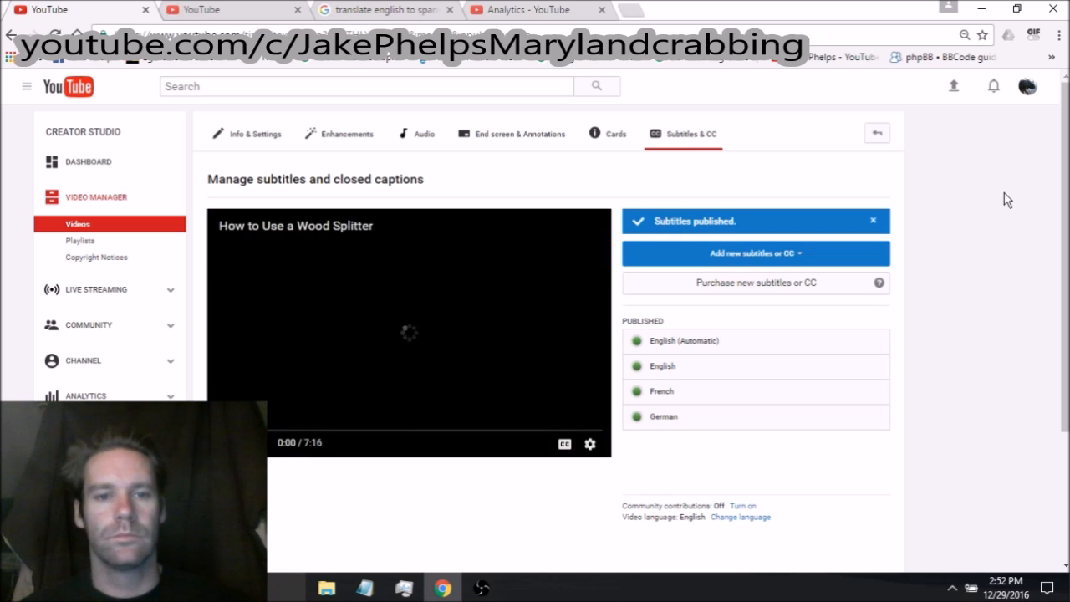
# Add German to the plotted languages in the channel's translation analytics and examine watch time and views by video info language.
pyautogui.click(562, 20)
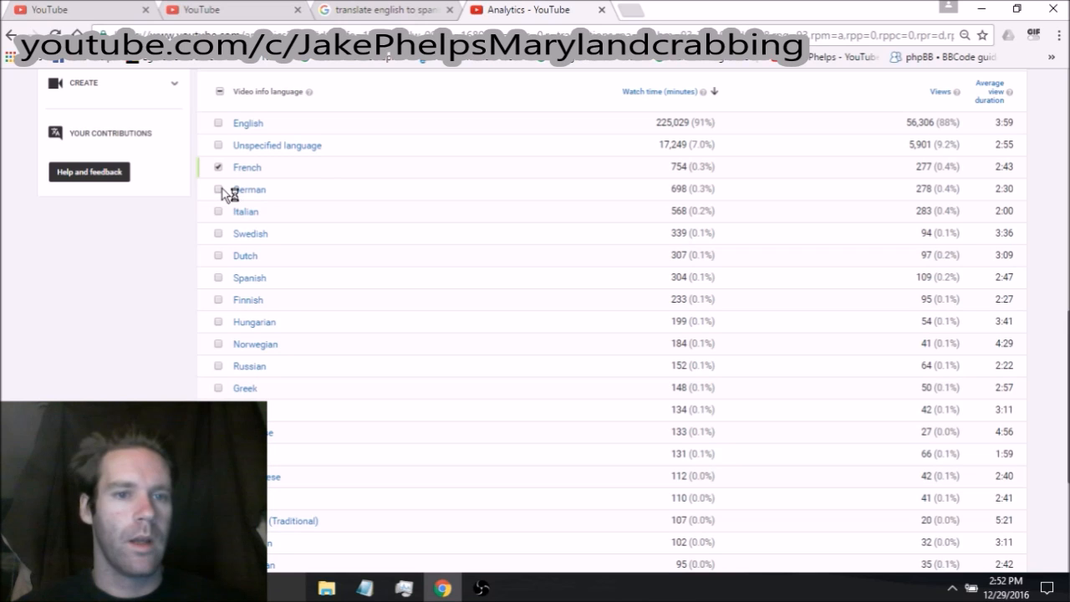
pyautogui.click(219, 190)
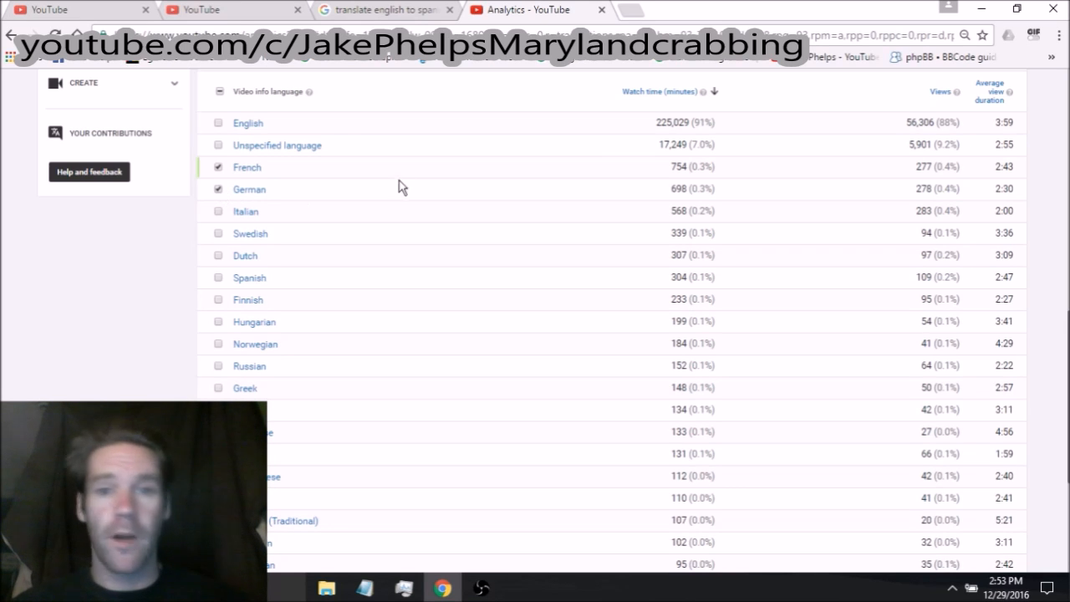
pyautogui.scroll(-3, 1060, 180)
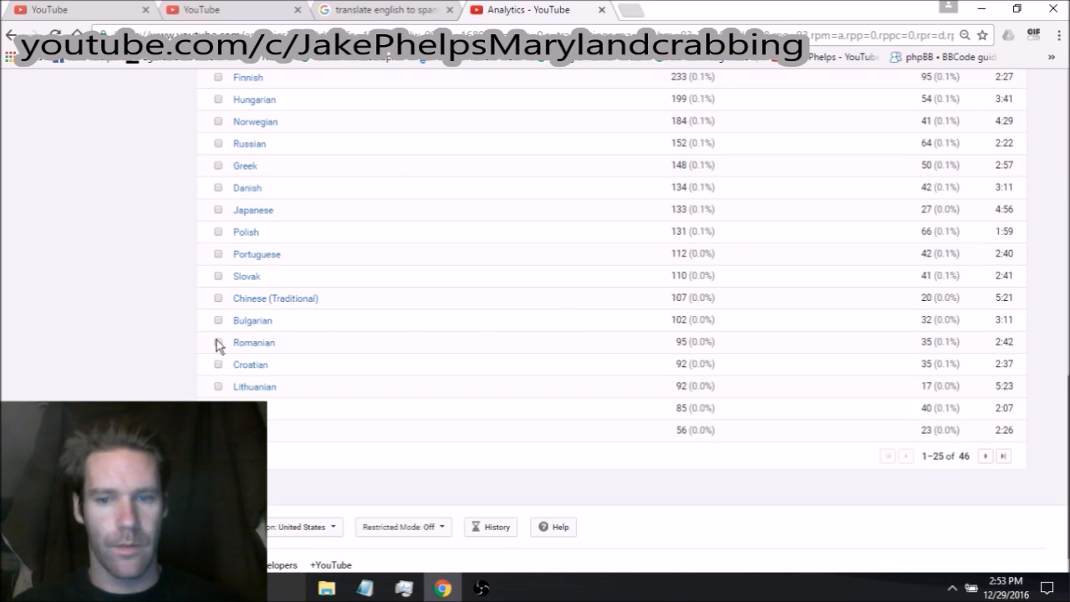
pyautogui.scroll(2, 134, 323)
pyautogui.scroll(3, 138, 325)
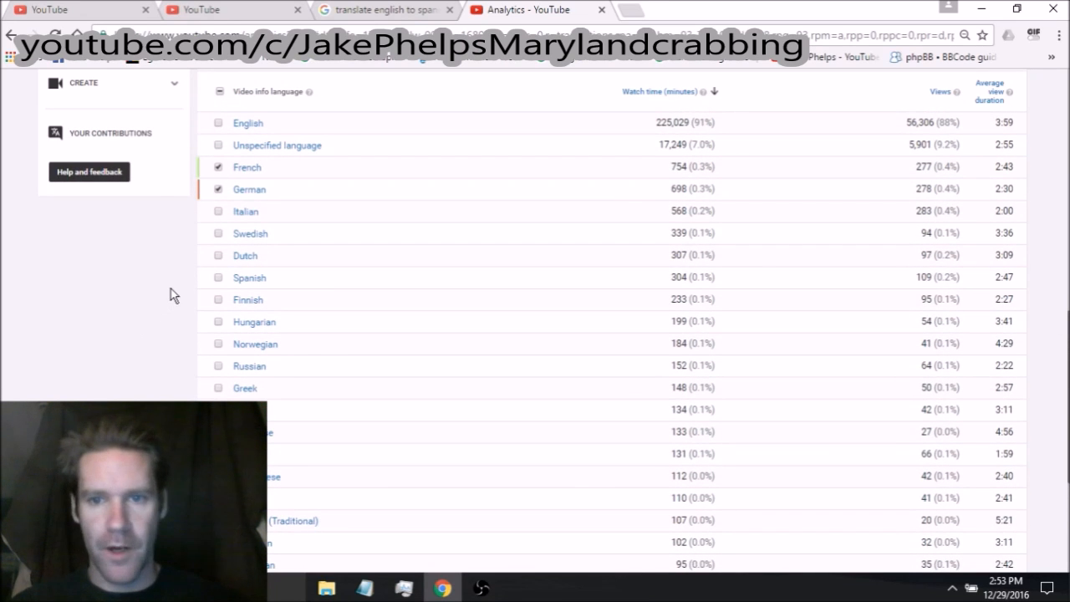
pyautogui.scroll(3, 153, 301)
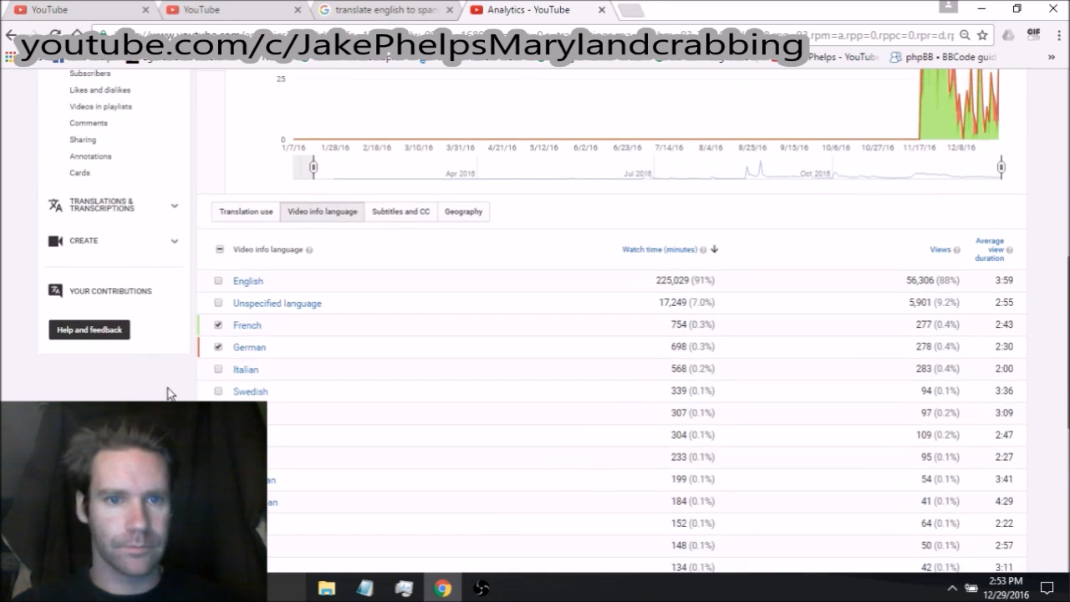
pyautogui.scroll(2, 169, 389)
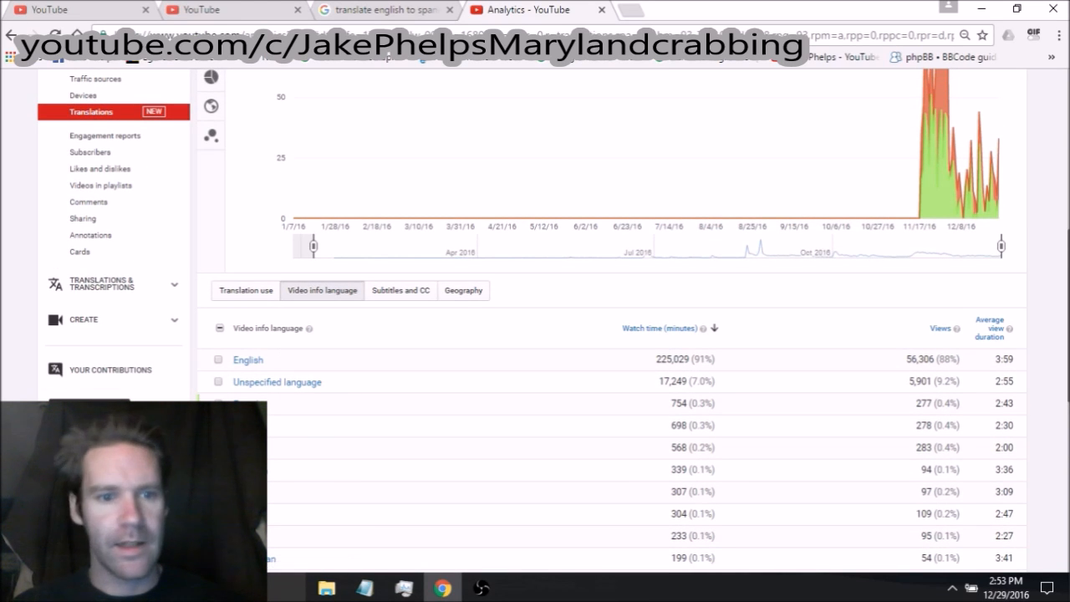
pyautogui.scroll(-3, 166, 402)
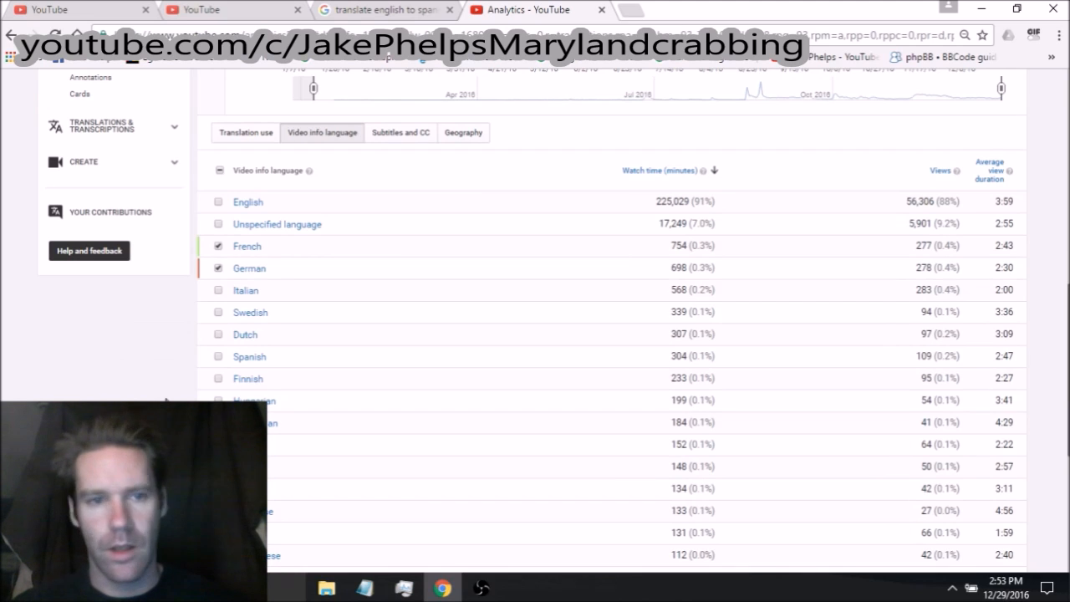
pyautogui.scroll(3, 166, 402)
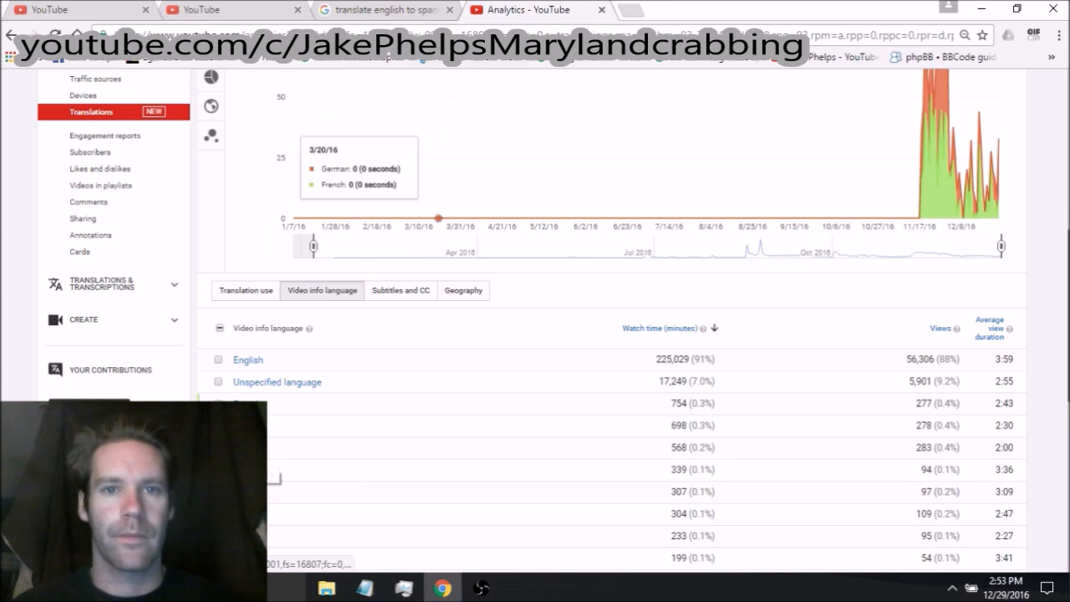
# Return to the Google translator and set its target language to Italian.
pyautogui.click(425, 17)
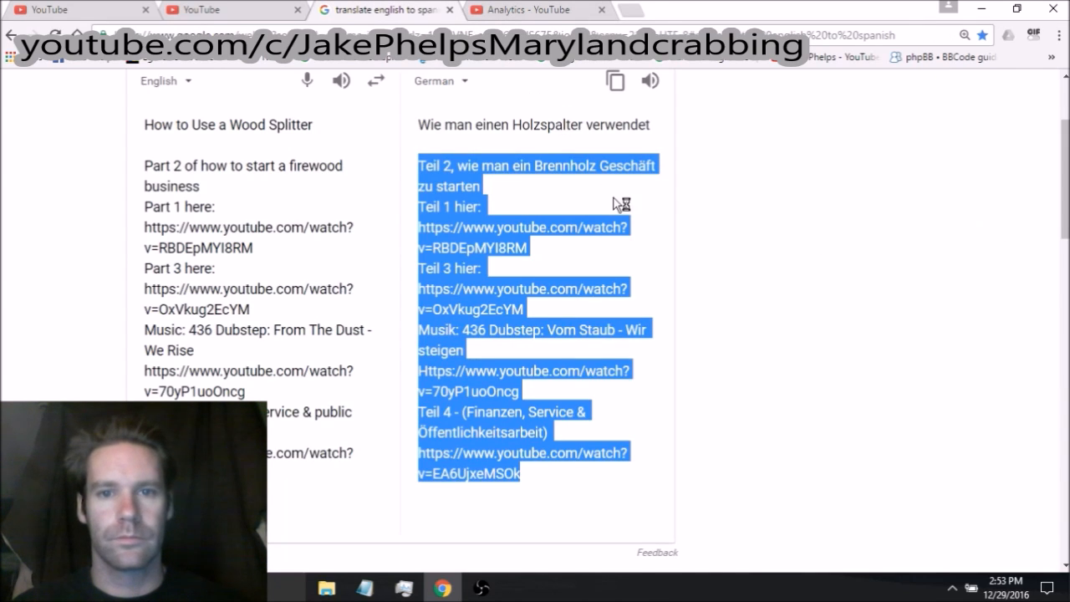
pyautogui.scroll(2, 552, 209)
pyautogui.click(466, 239)
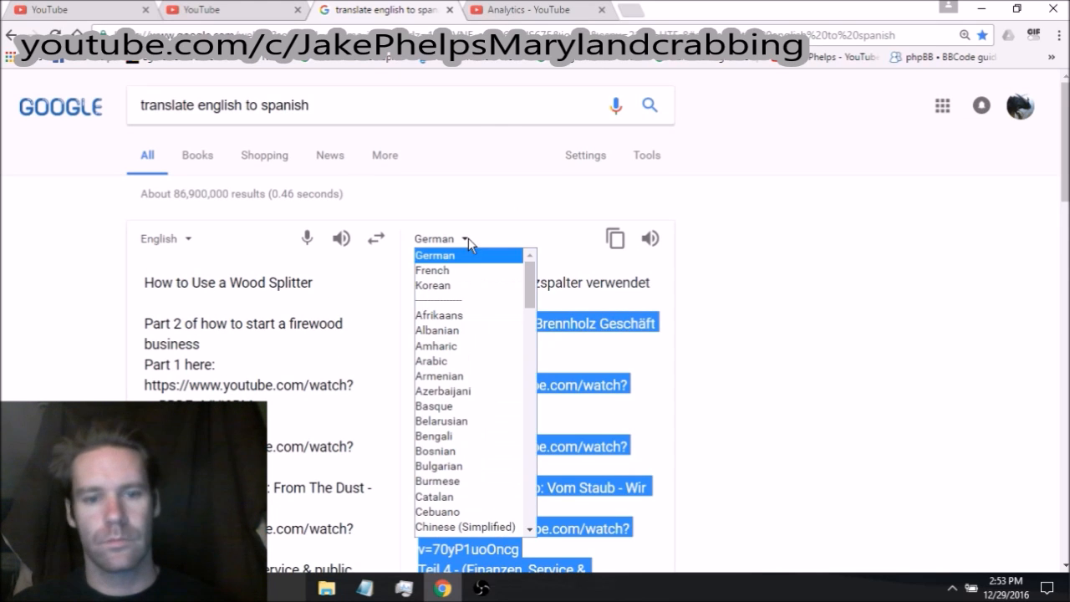
pyautogui.press('i')
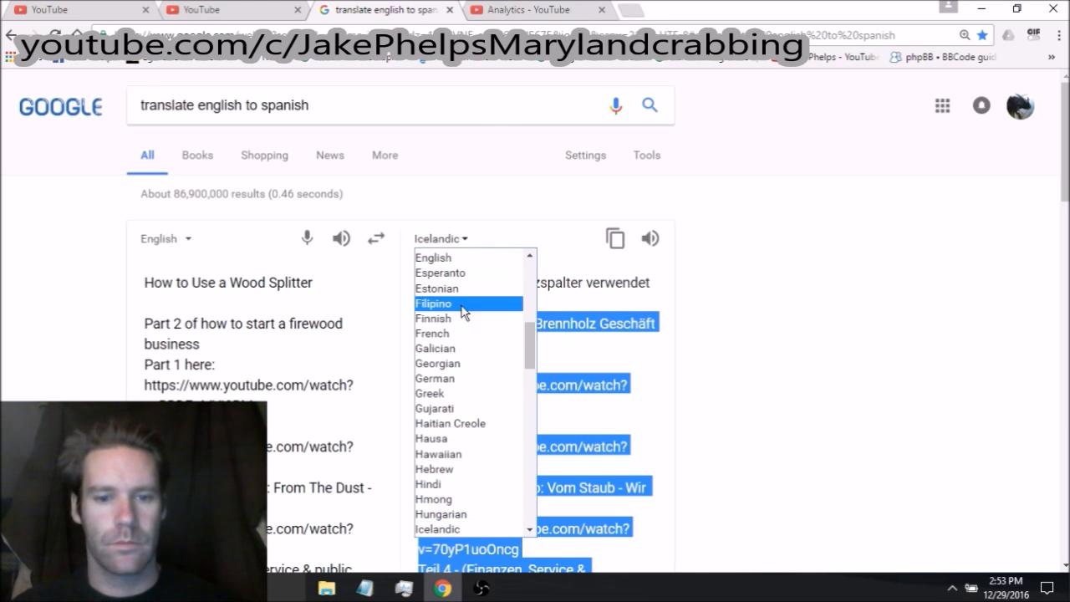
pyautogui.scroll(-3, 460, 326)
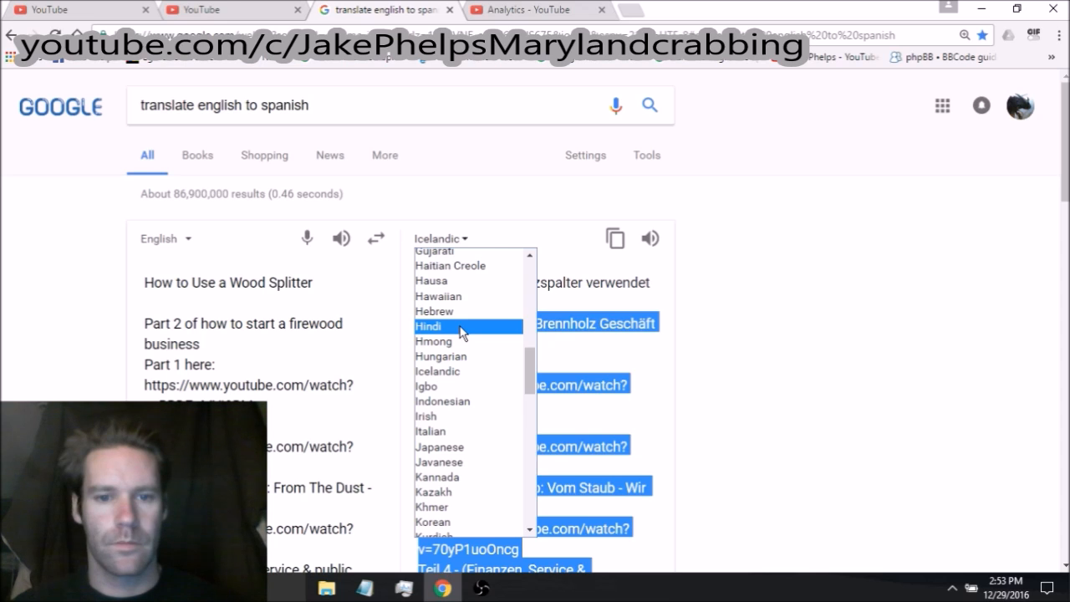
pyautogui.click(443, 432)
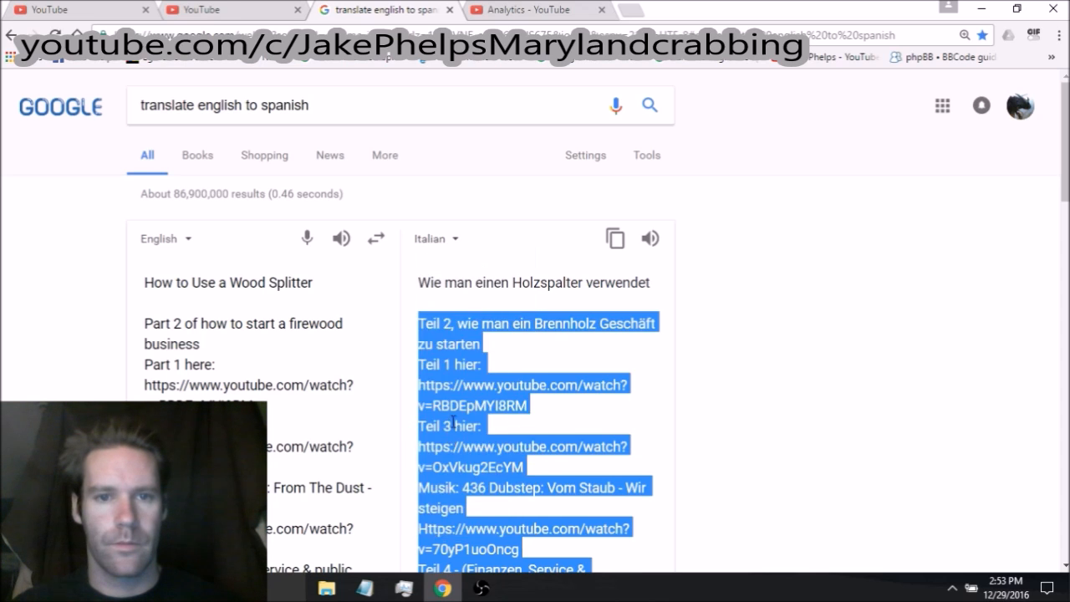
# Copy the translated Italian title "Come utilizzare un divisore di legno" from the translator.
pyautogui.moveTo(416, 283); pyautogui.dragTo(656, 285)
pyautogui.rightClick(625, 284)
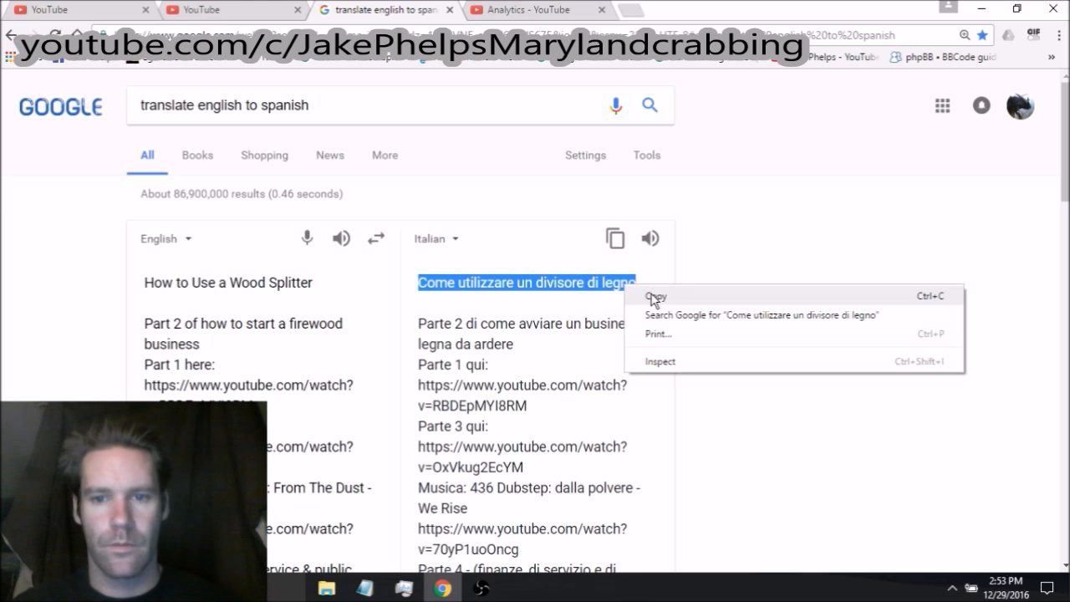
pyautogui.click(652, 297)
# Add Italian as a new translation language in the video's translation settings.
pyautogui.click(251, 11)
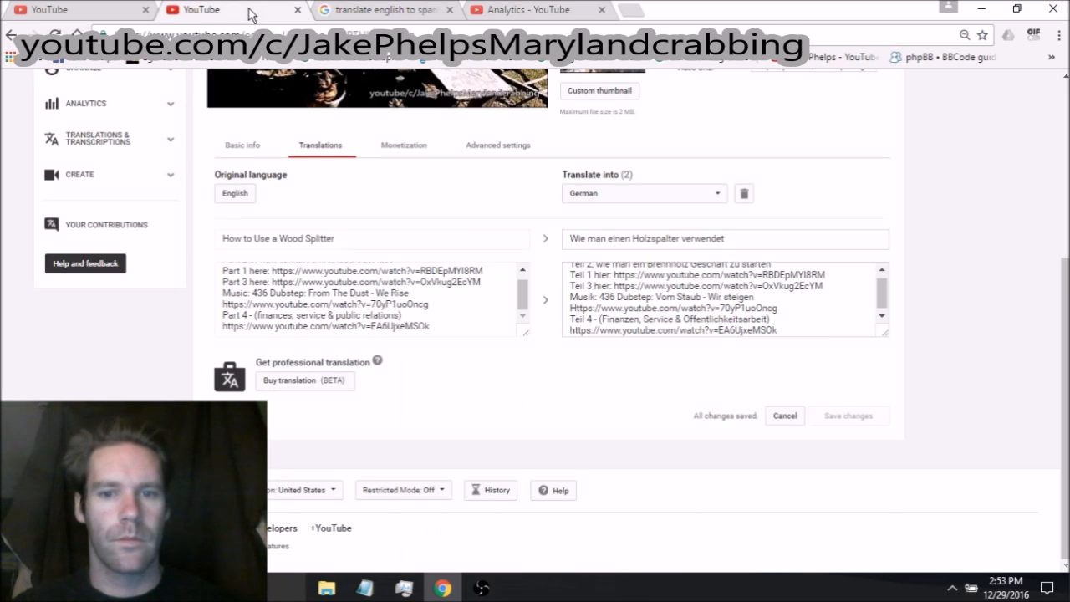
pyautogui.click(716, 195)
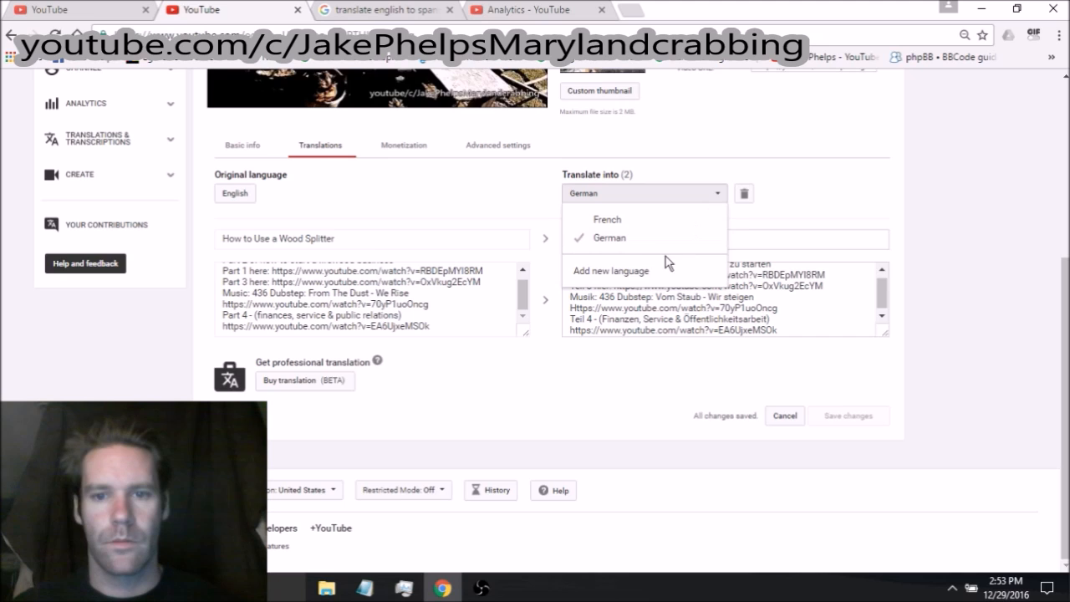
pyautogui.click(643, 273)
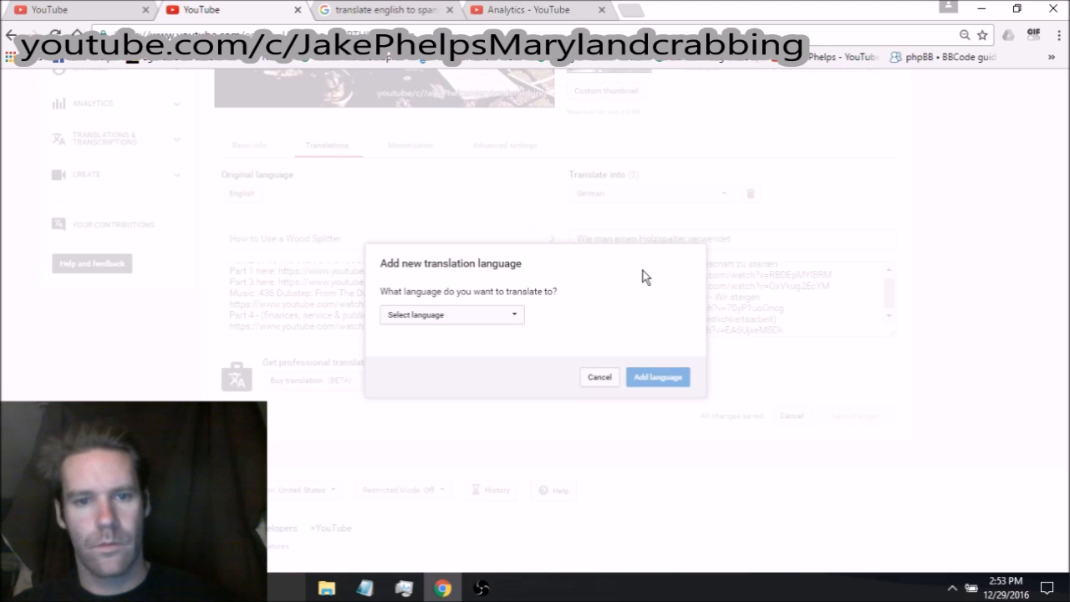
pyautogui.click(523, 321)
pyautogui.click(452, 370)
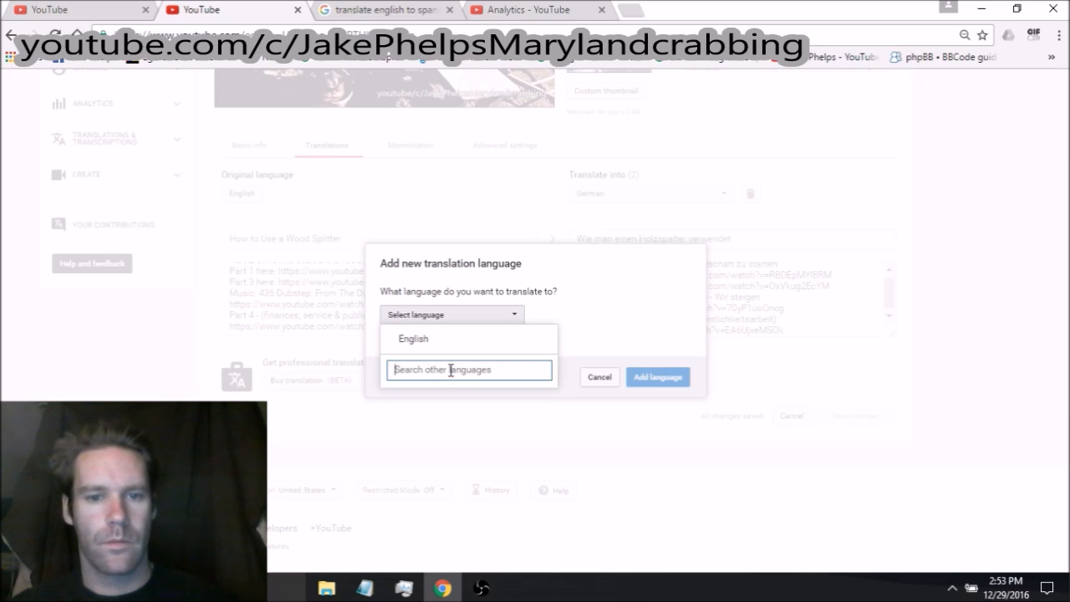
pyautogui.write('i')
pyautogui.scroll(-1, 460, 468)
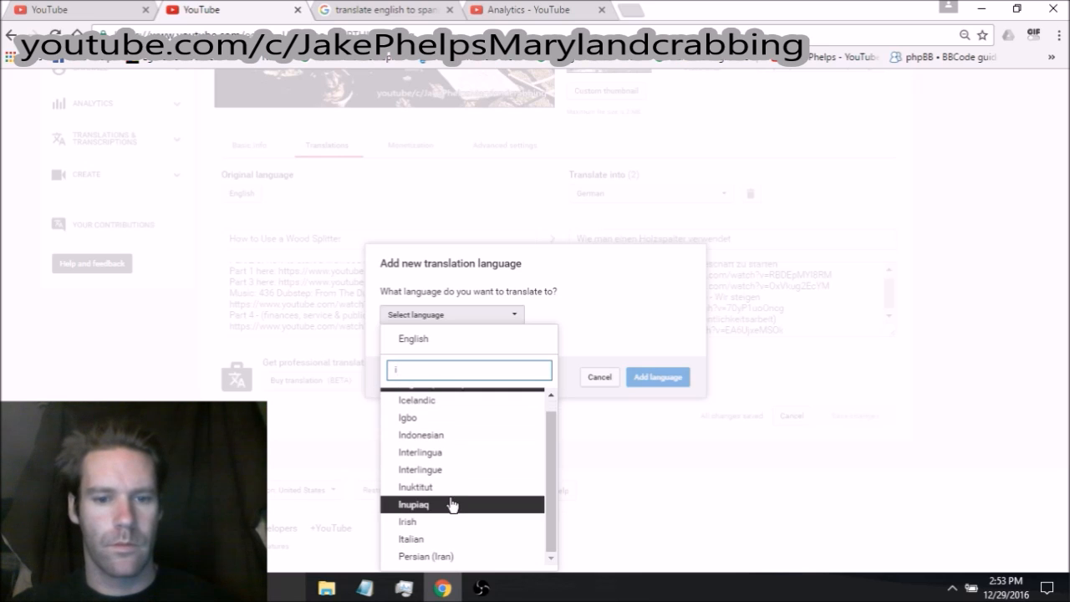
pyautogui.click(436, 539)
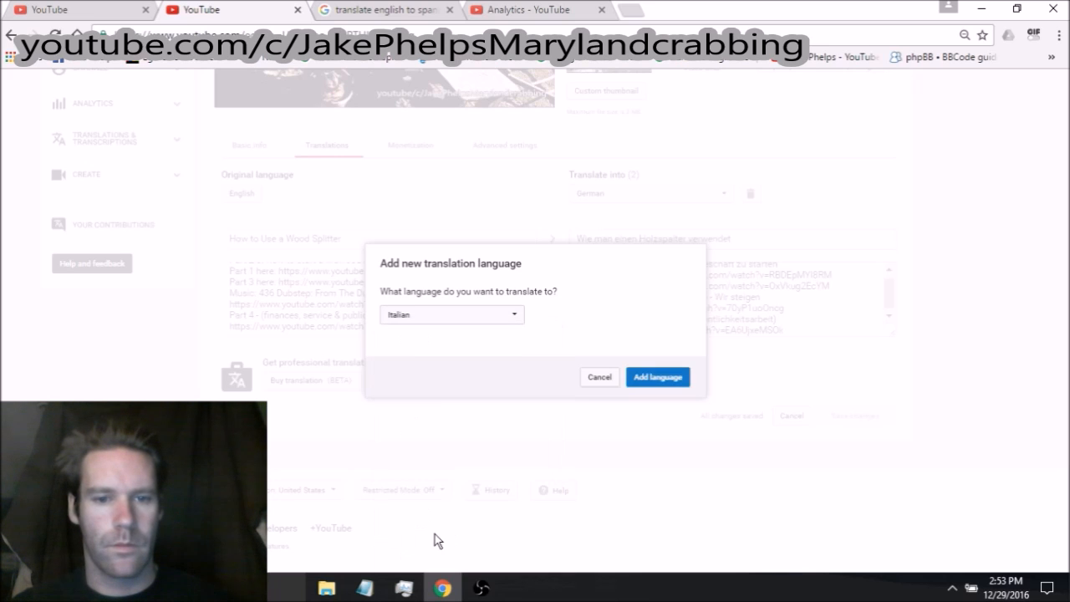
pyautogui.click(656, 381)
# Paste "Come utilizzare un divisore di legno" as the video's translated Italian title.
pyautogui.click(599, 241)
pyautogui.rightClick(599, 241)
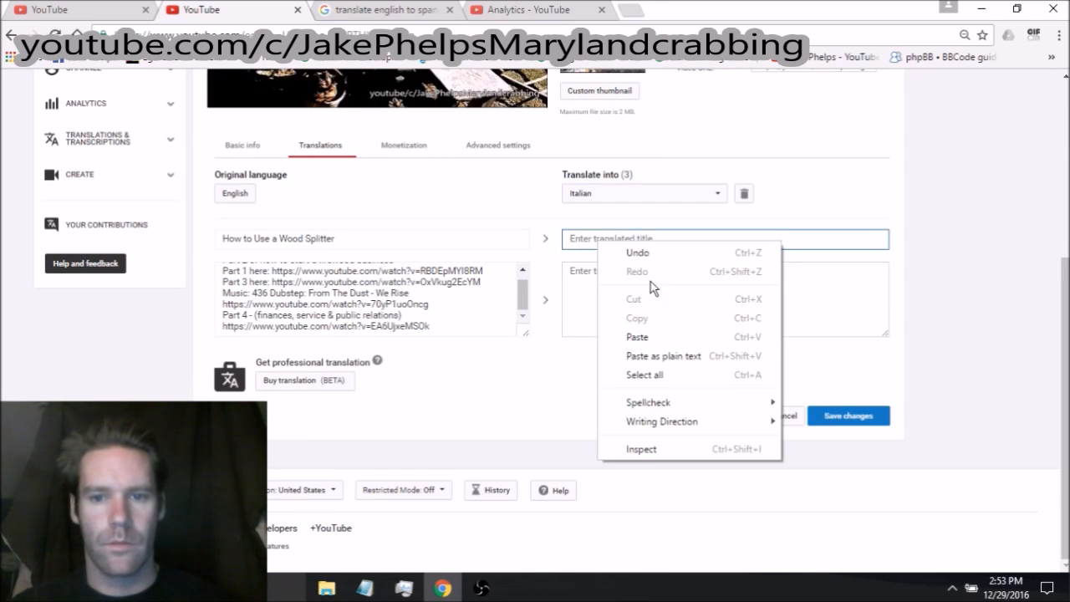
pyautogui.click(637, 337)
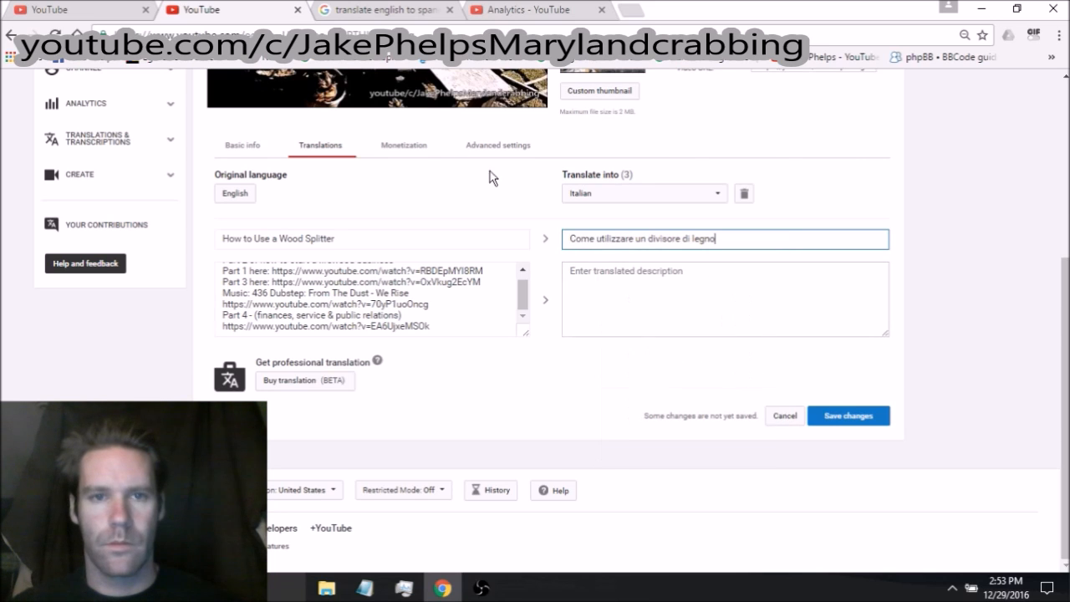
# Copy the translated Italian description, from "Parte 2 di come avviare un business" through the last link, from the Google translator.
pyautogui.click(370, 12)
pyautogui.scroll(-2, 736, 284)
pyautogui.moveTo(420, 165); pyautogui.dragTo(573, 486)
pyautogui.rightClick(502, 289)
pyautogui.click(541, 299)
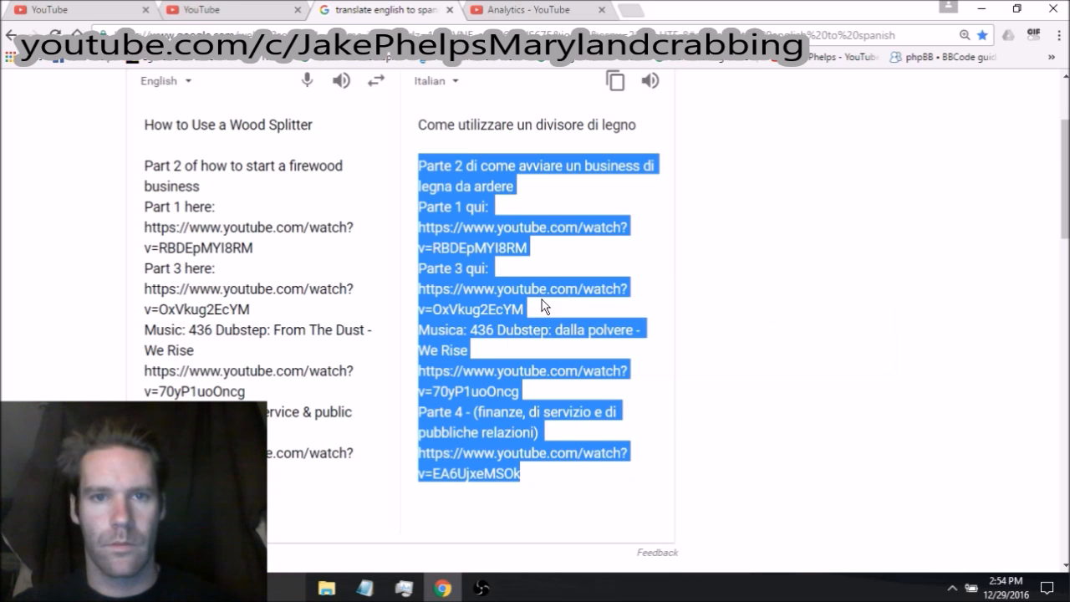
# Paste the copied Italian text as the video's translated description and save the changes to the video.
pyautogui.click(237, 14)
pyautogui.rightClick(577, 274)
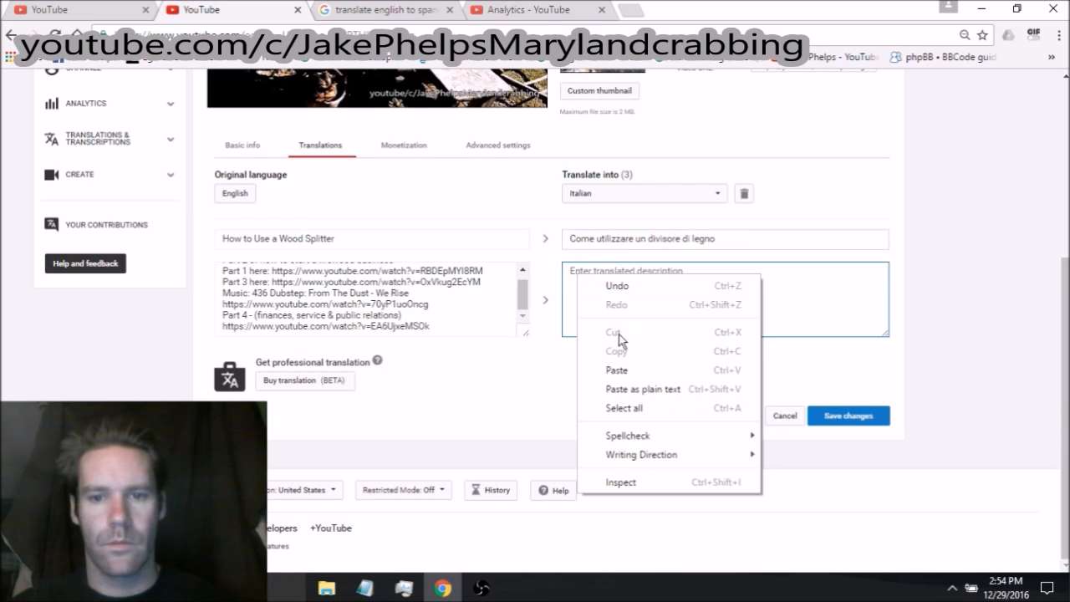
pyautogui.click(617, 370)
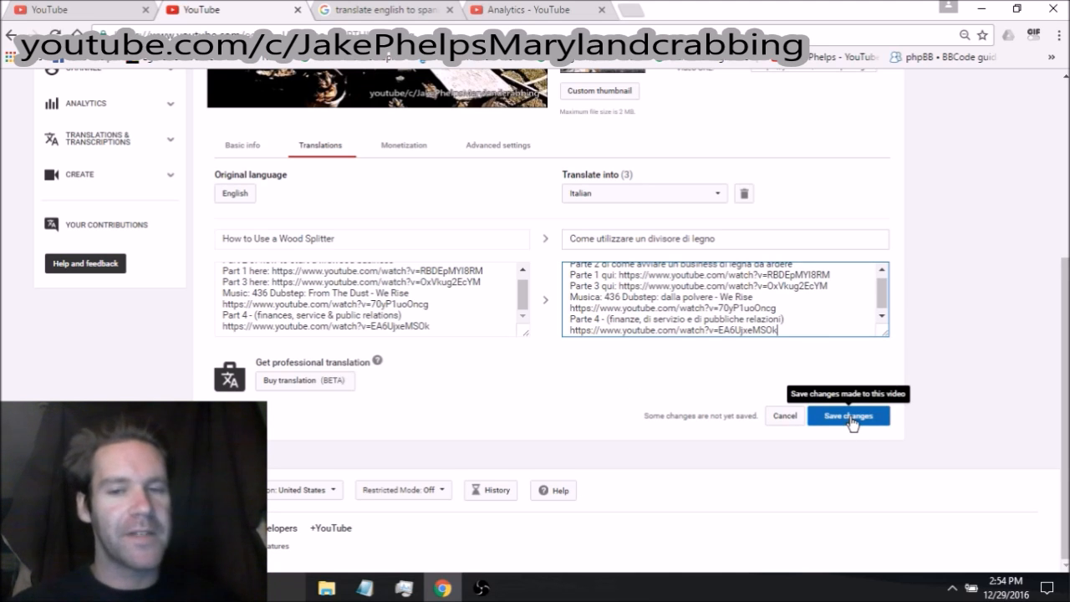
pyautogui.click(852, 423)
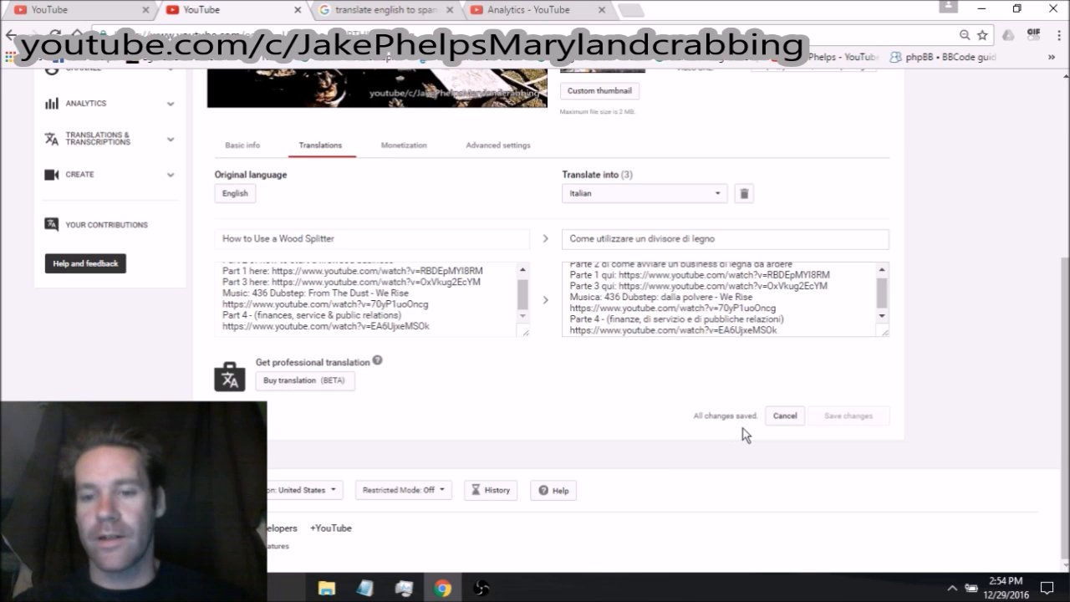
# Add Italian as a new subtitle language for the video and choose to create new subtitles.
pyautogui.click(81, 11)
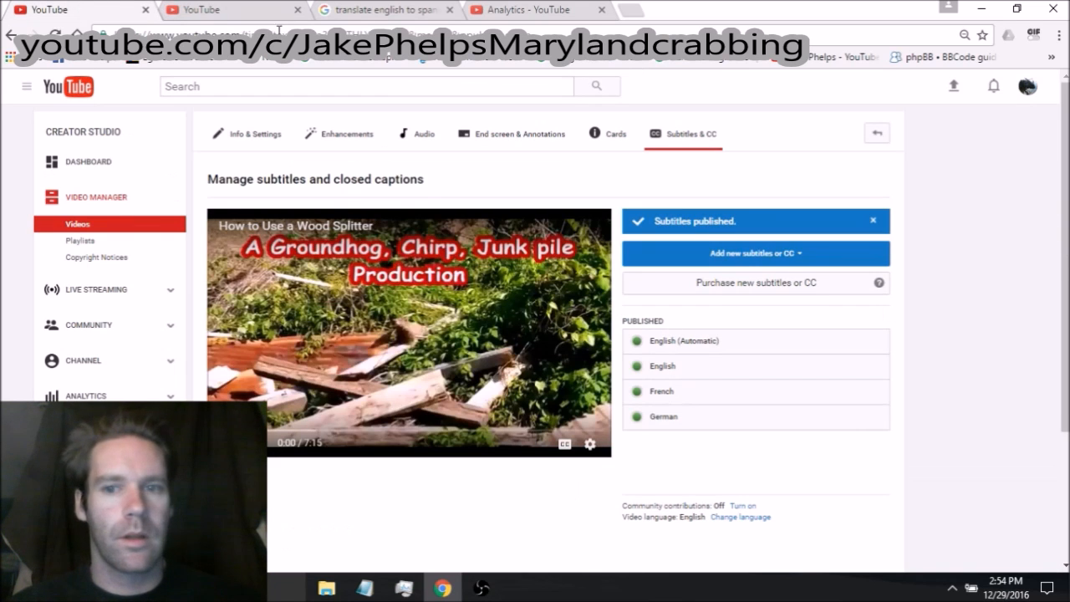
pyautogui.click(784, 253)
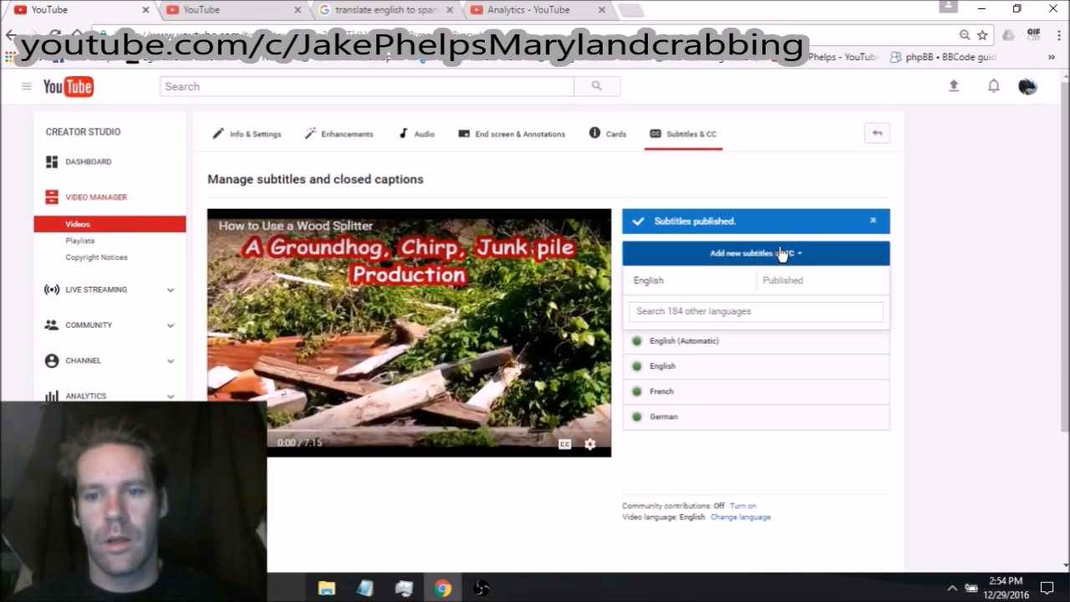
pyautogui.click(697, 320)
pyautogui.write('I')
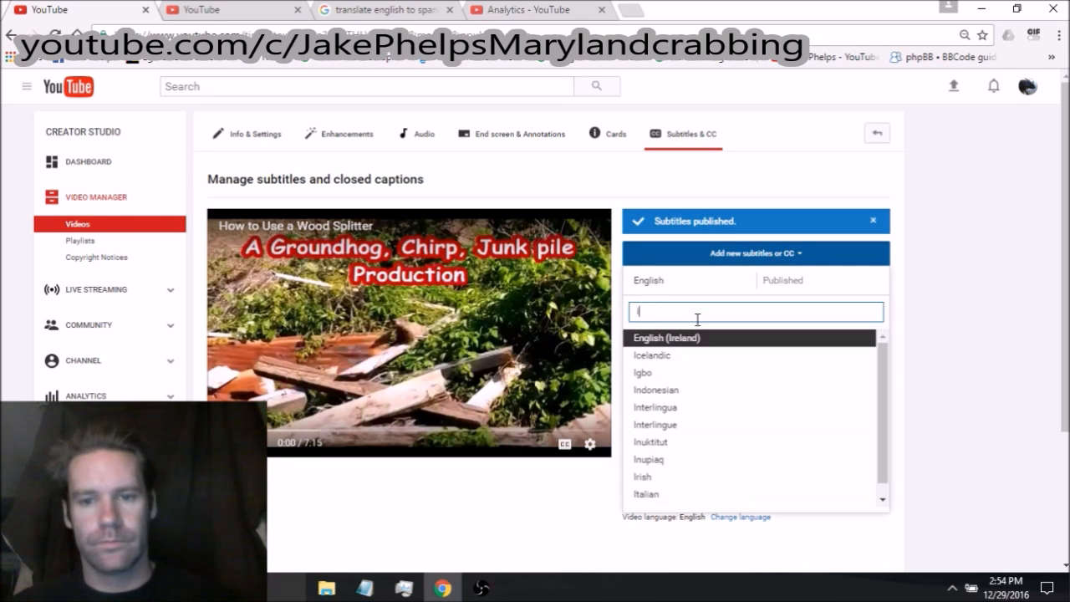
pyautogui.click(686, 494)
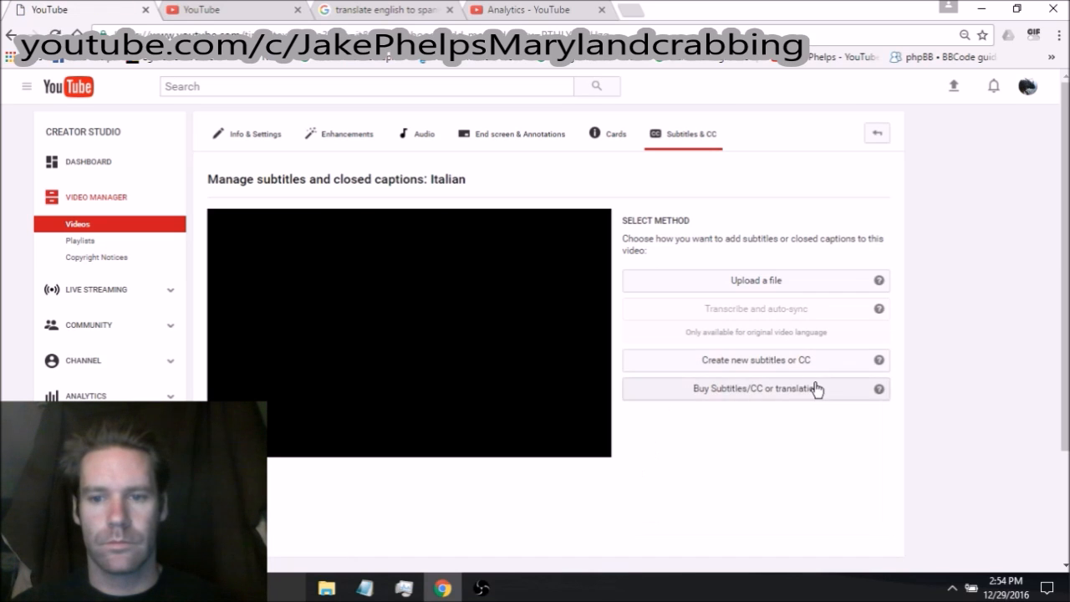
pyautogui.click(770, 361)
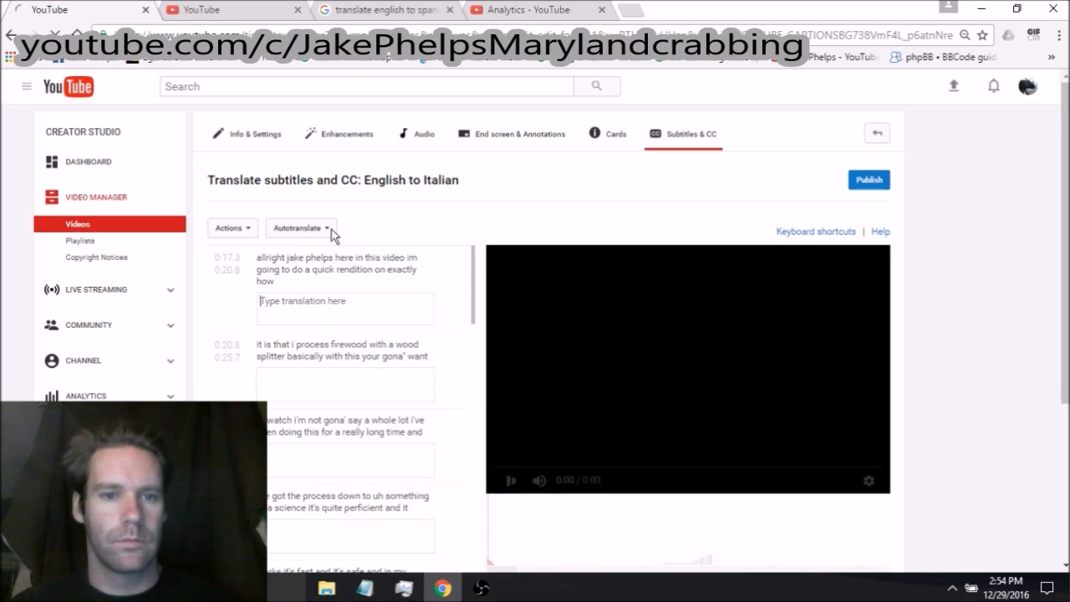
# Autotranslate the English subtitles into Italian and publish them.
pyautogui.click(327, 231)
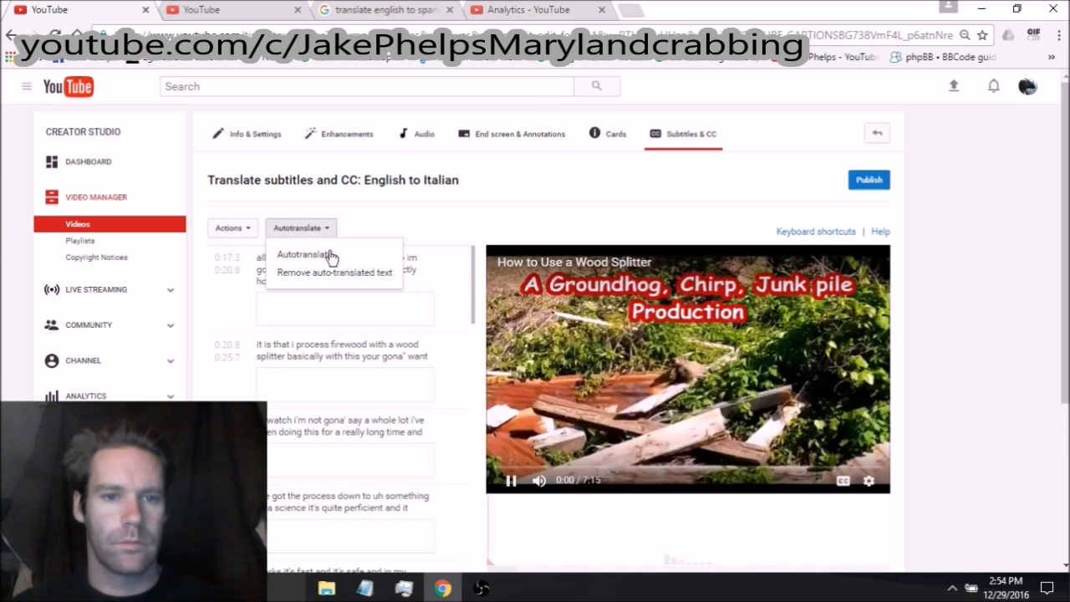
pyautogui.click(329, 255)
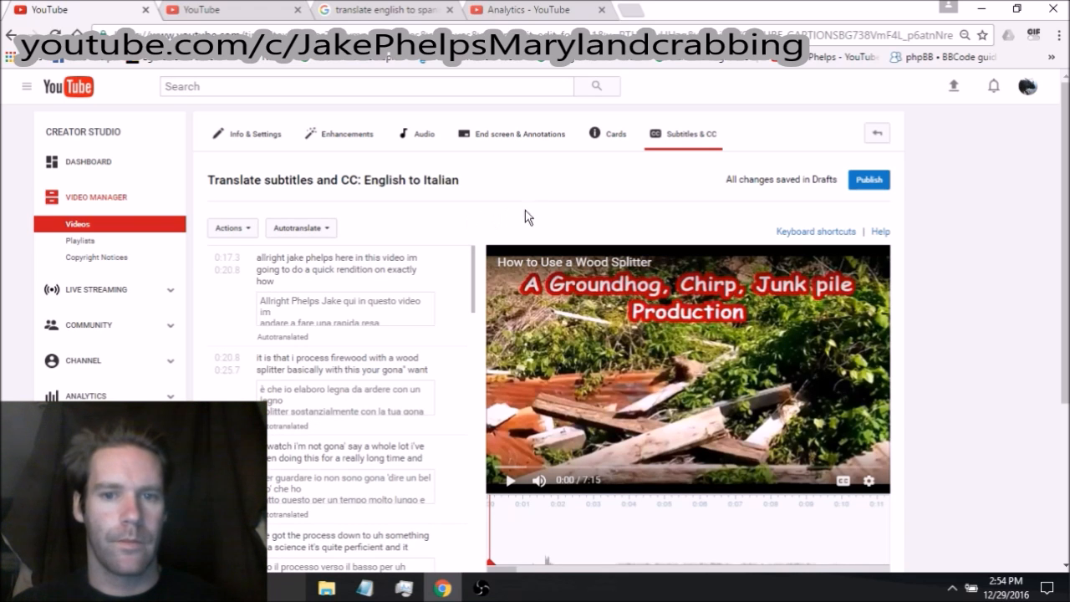
pyautogui.click(875, 181)
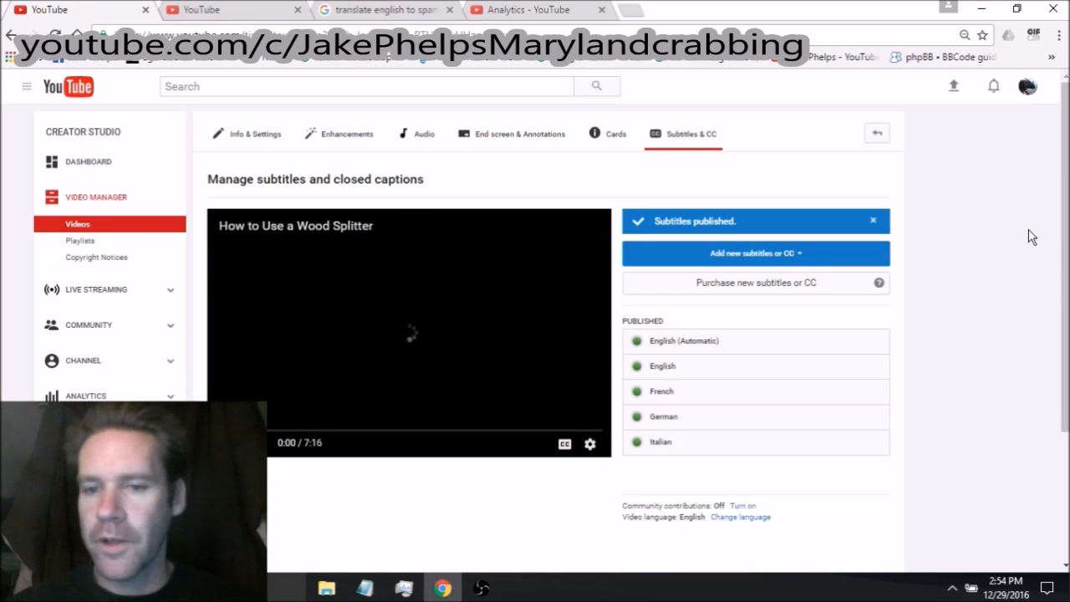
# Switch to the YouTube translation analytics and mark Italian as completed in the video info language table.
pyautogui.click(557, 11)
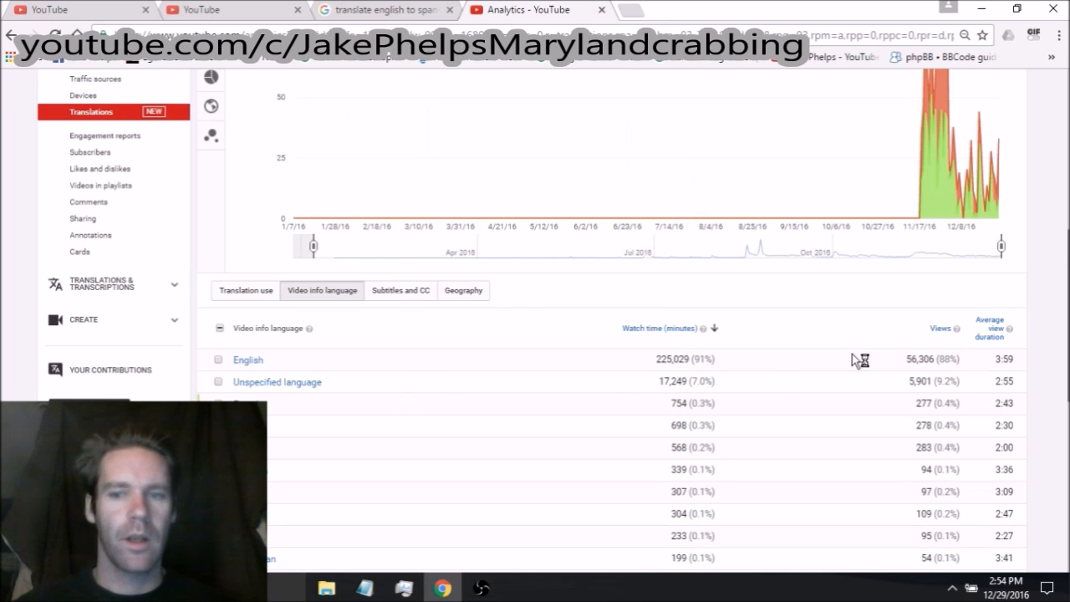
pyautogui.moveTo(1069, 249); pyautogui.dragTo(1066, 332)
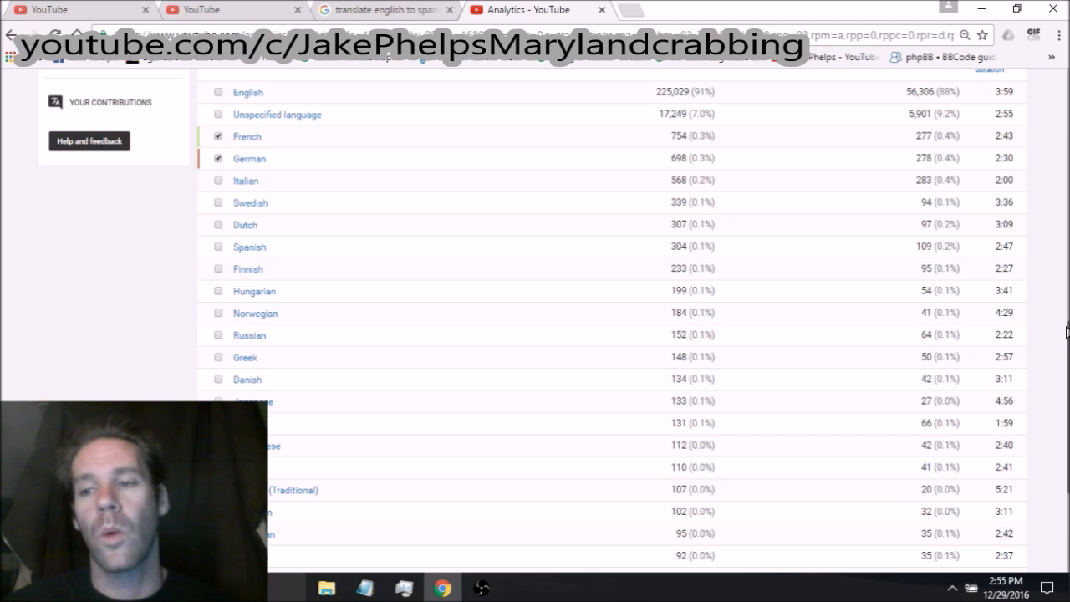
pyautogui.scroll(-1, 1066, 332)
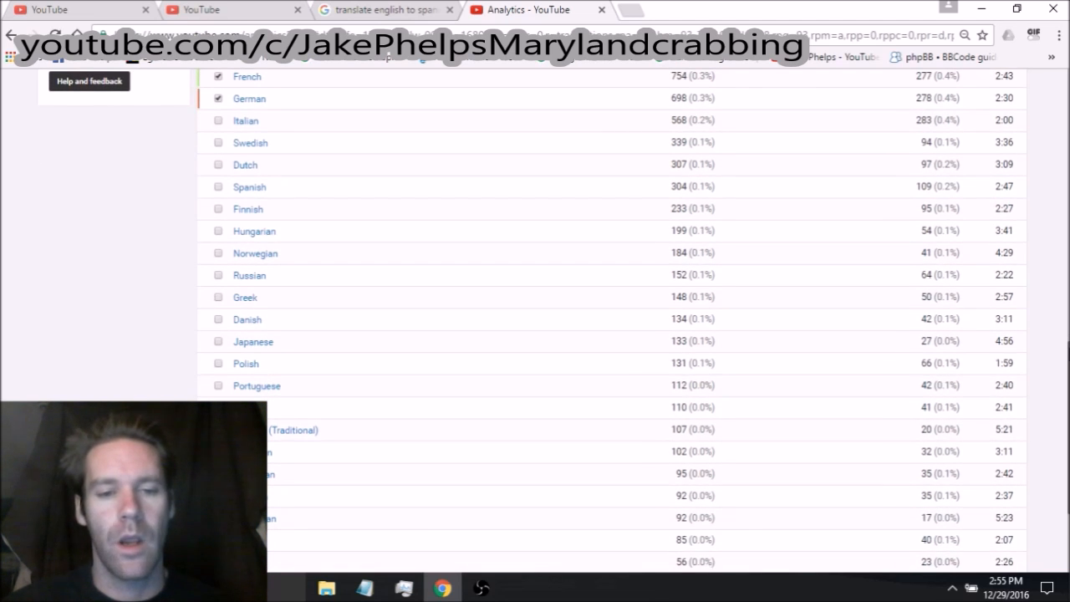
pyautogui.scroll(-1, 1066, 332)
pyautogui.scroll(-1, 1066, 332)
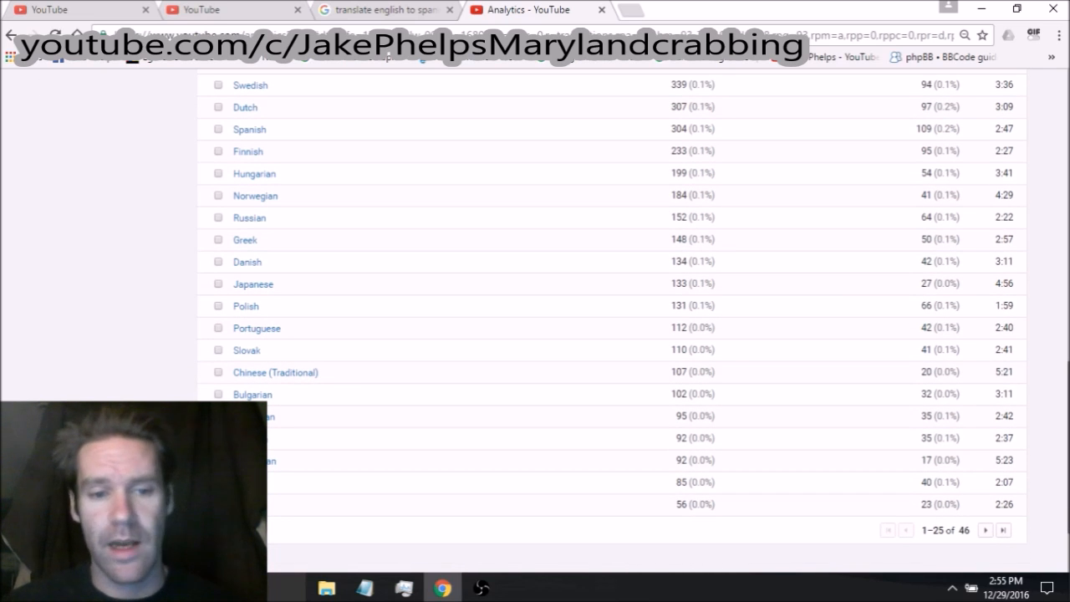
pyautogui.scroll(1, 612, 310)
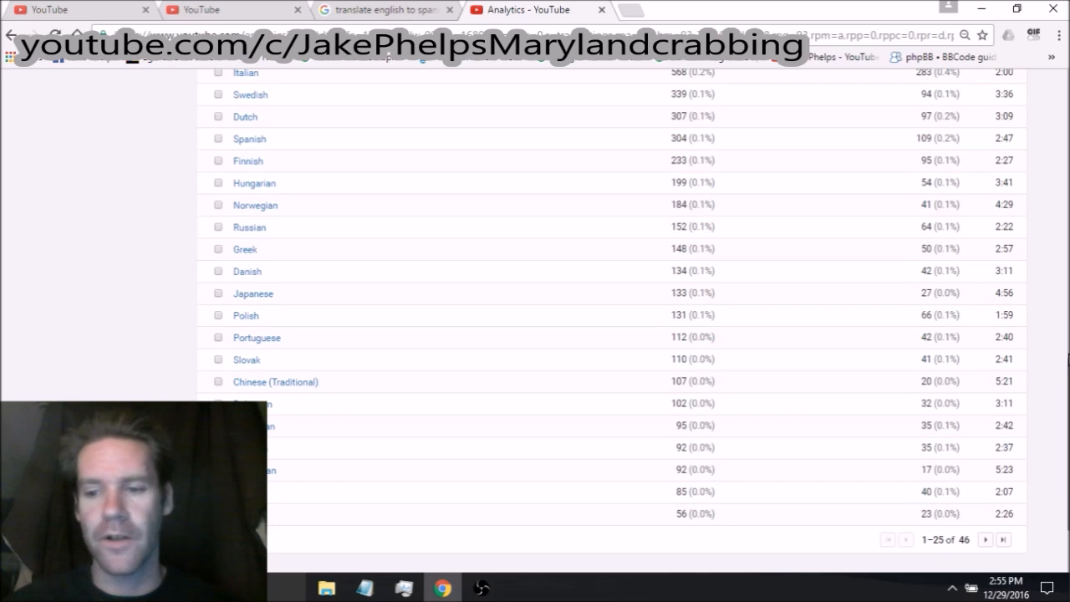
pyautogui.scroll(4, 1066, 359)
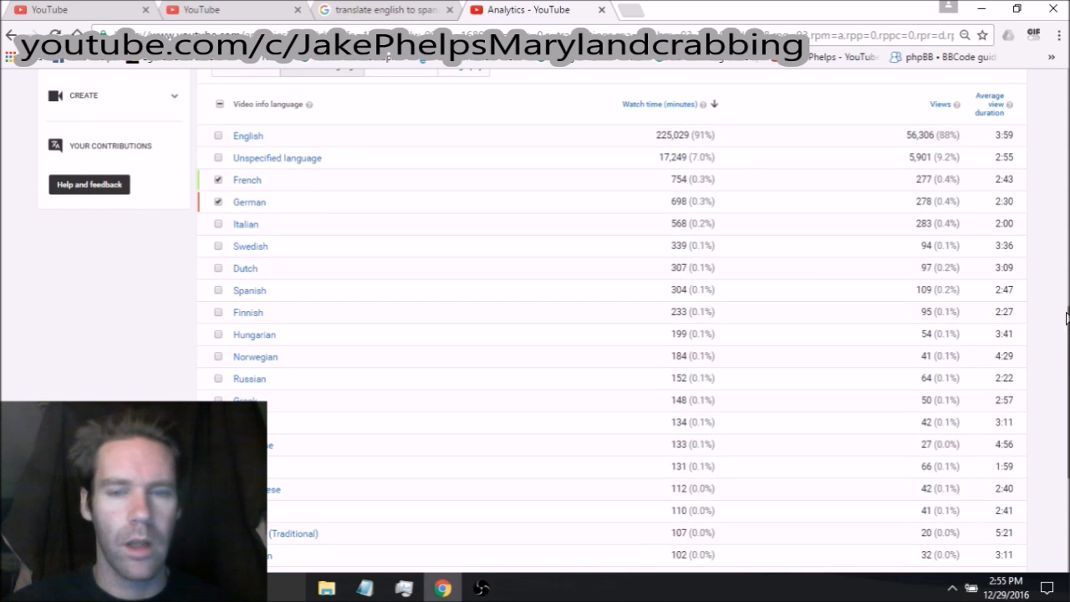
pyautogui.click(219, 227)
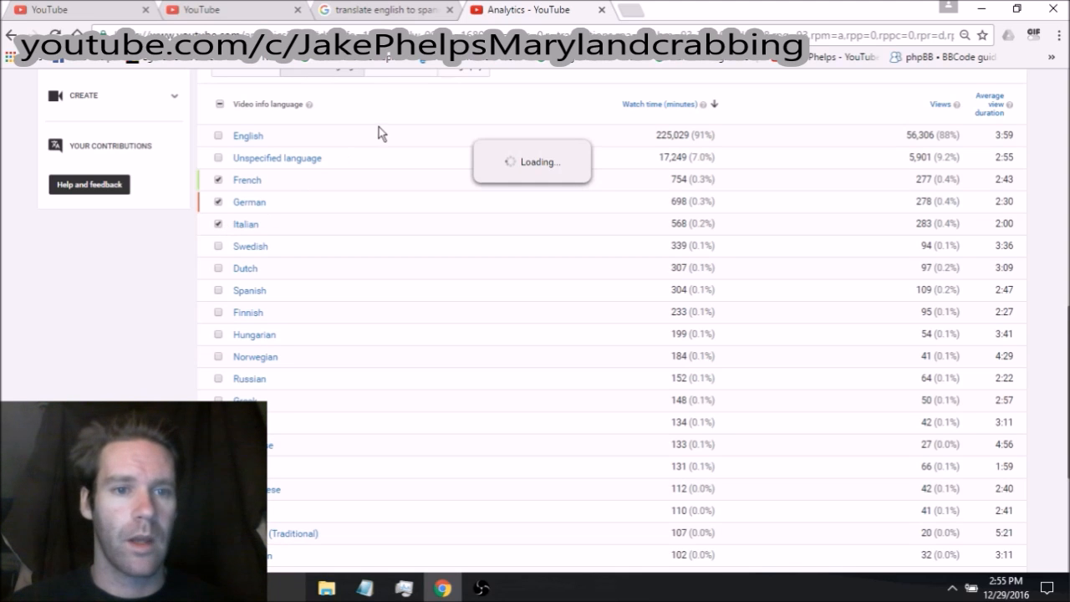
# Look through the video info language table to check which languages are marked.
pyautogui.scroll(-2, 417, 193)
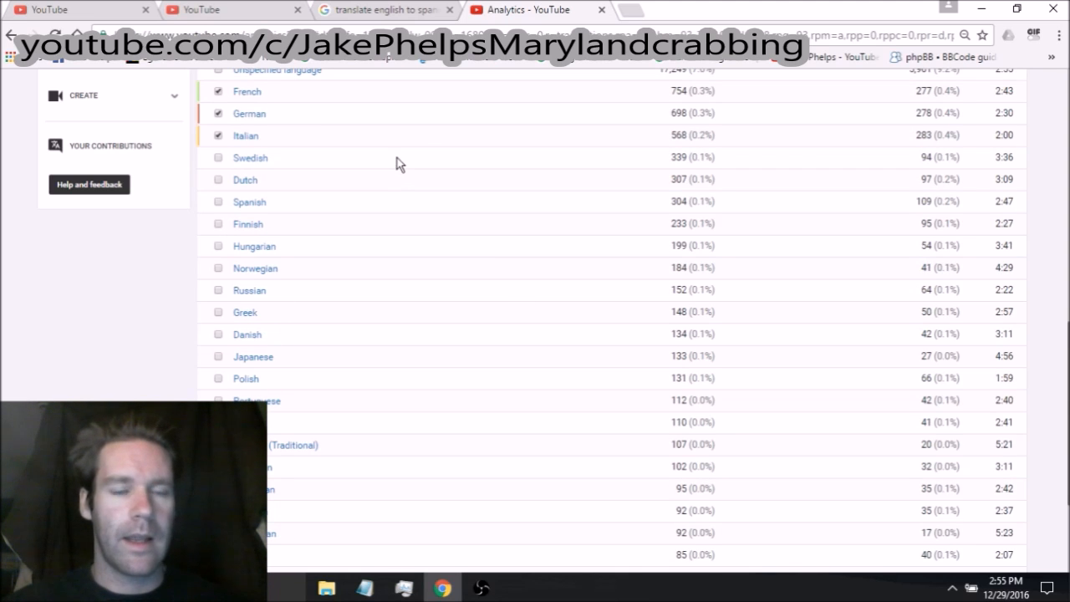
pyautogui.scroll(2, 429, 152)
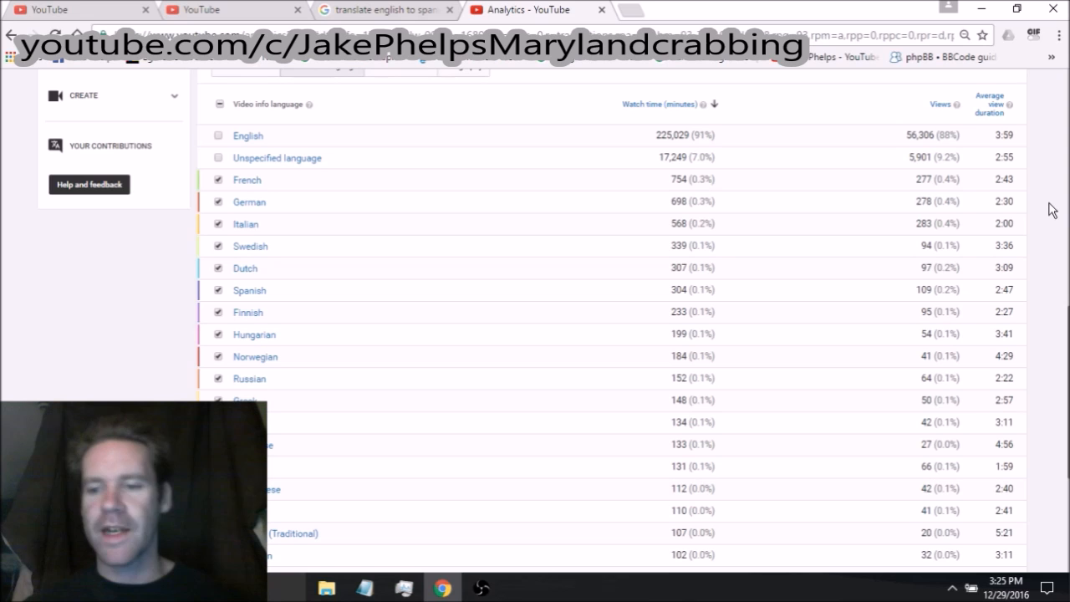
pyautogui.scroll(-3, 1051, 210)
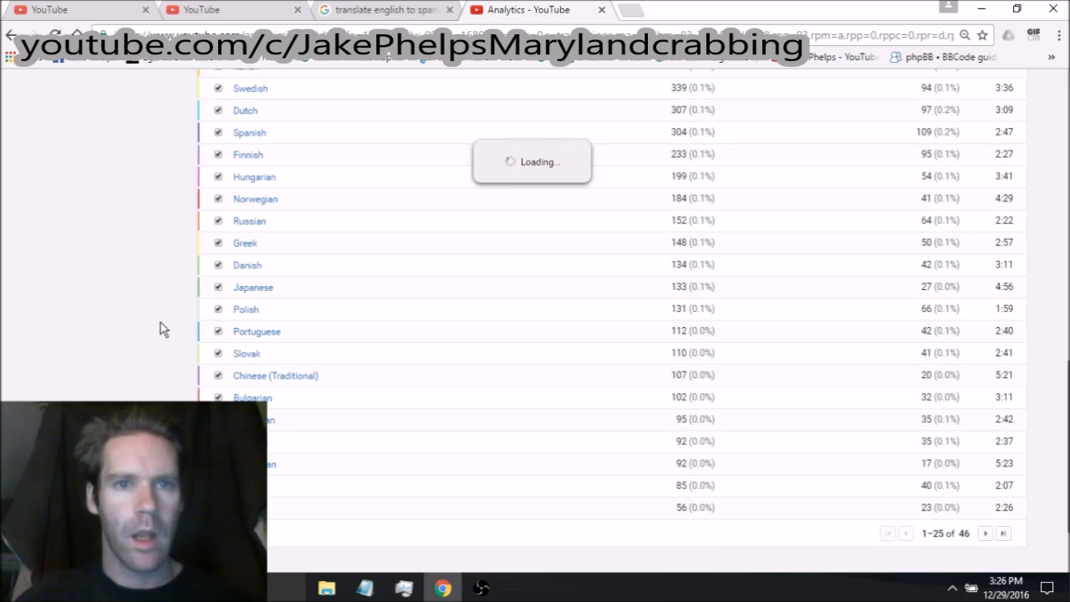
pyautogui.scroll(-2, 142, 209)
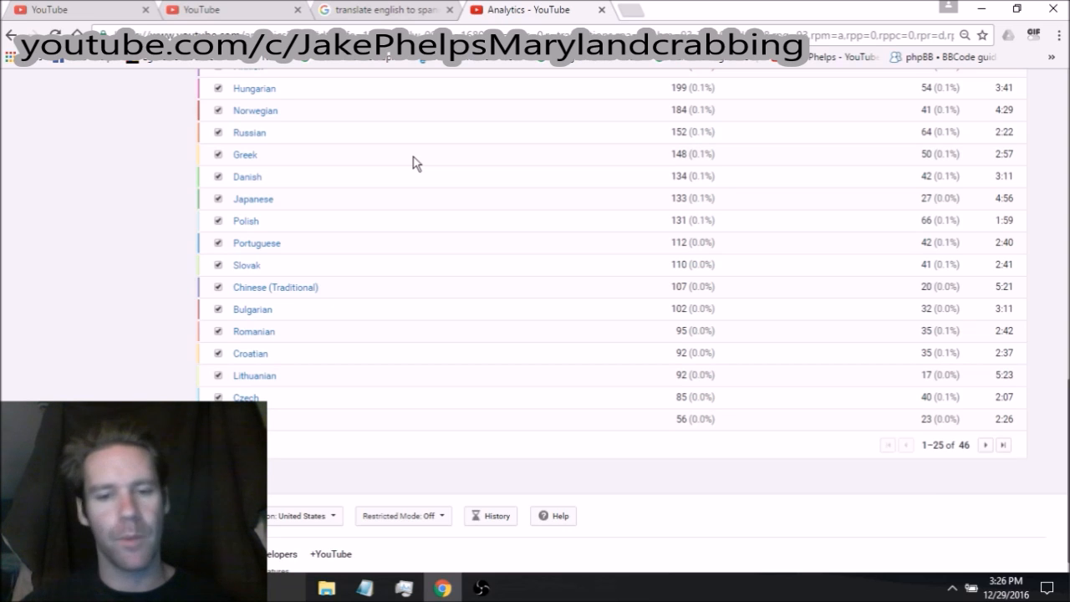
pyautogui.scroll(2, 412, 163)
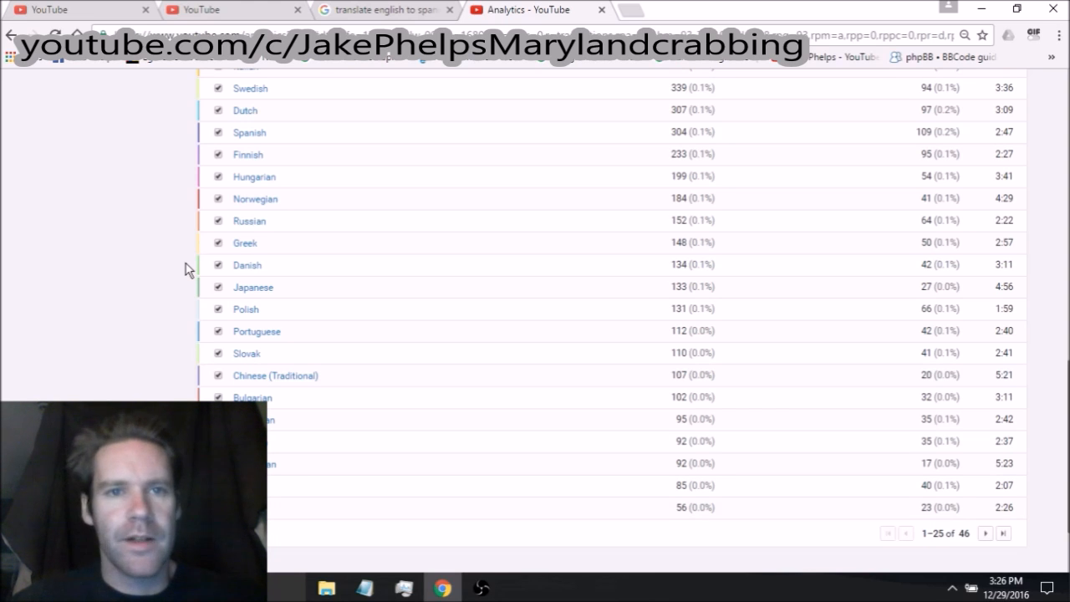
# Switch to the Google translator and examine the Korean translation and the romanized text beneath it.
pyautogui.click(383, 13)
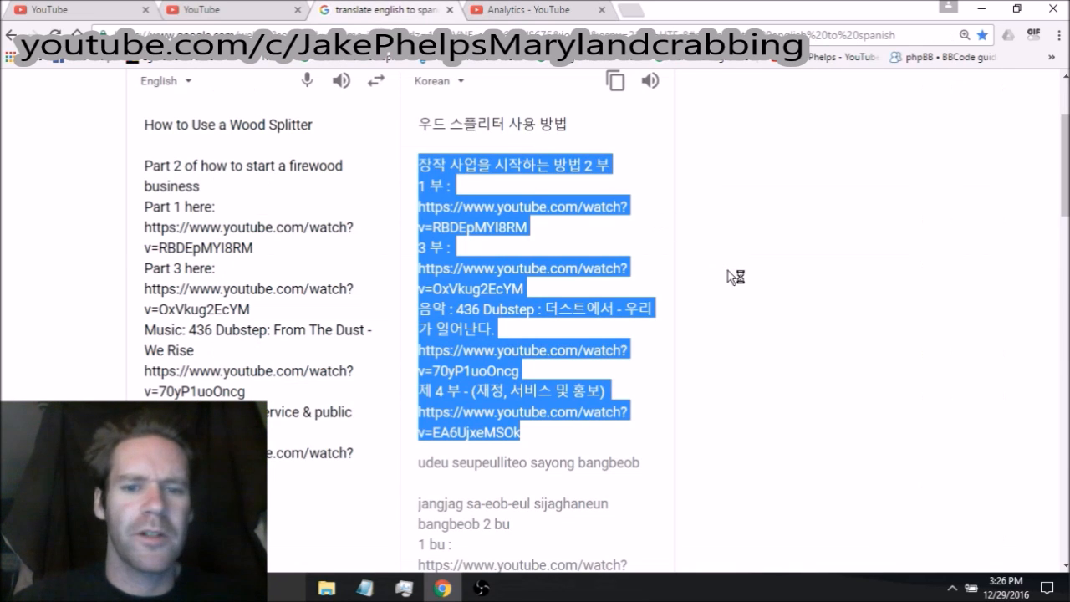
pyautogui.scroll(-3, 782, 264)
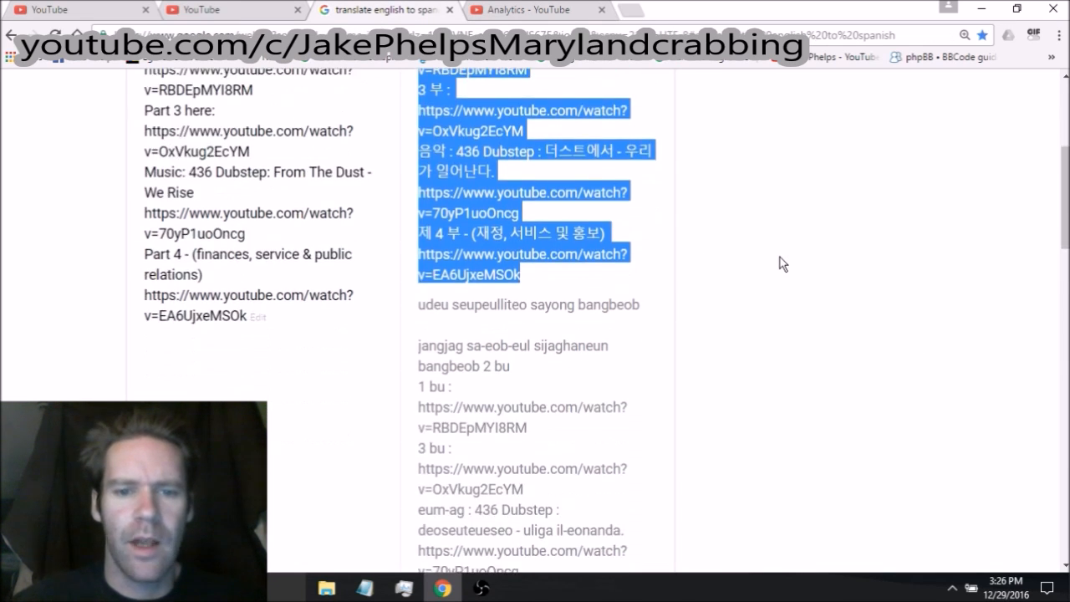
pyautogui.scroll(-3, 781, 264)
pyautogui.scroll(7, 782, 265)
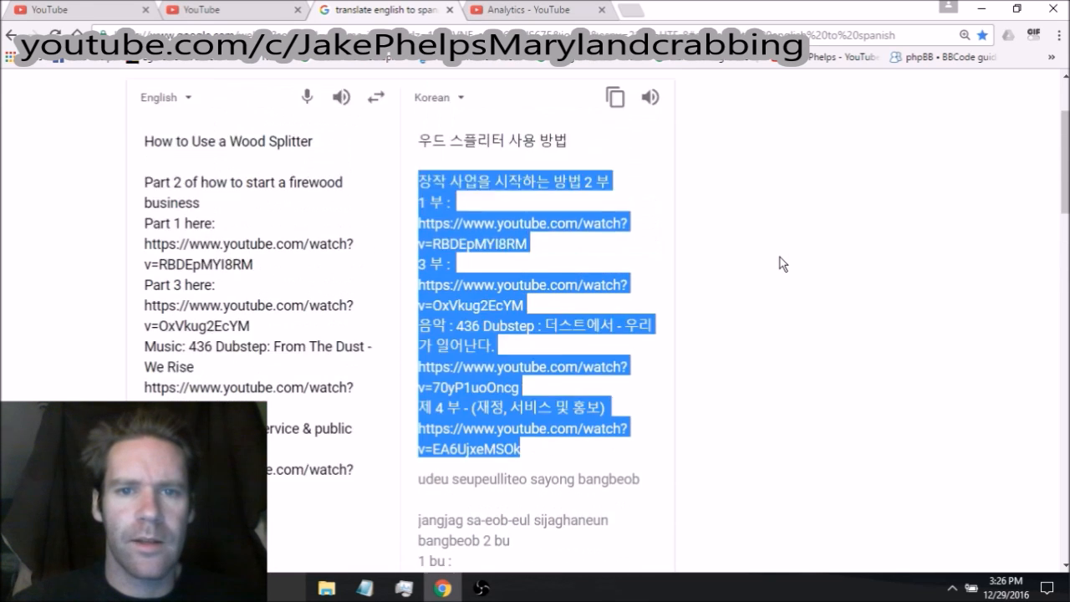
pyautogui.scroll(-4, 734, 291)
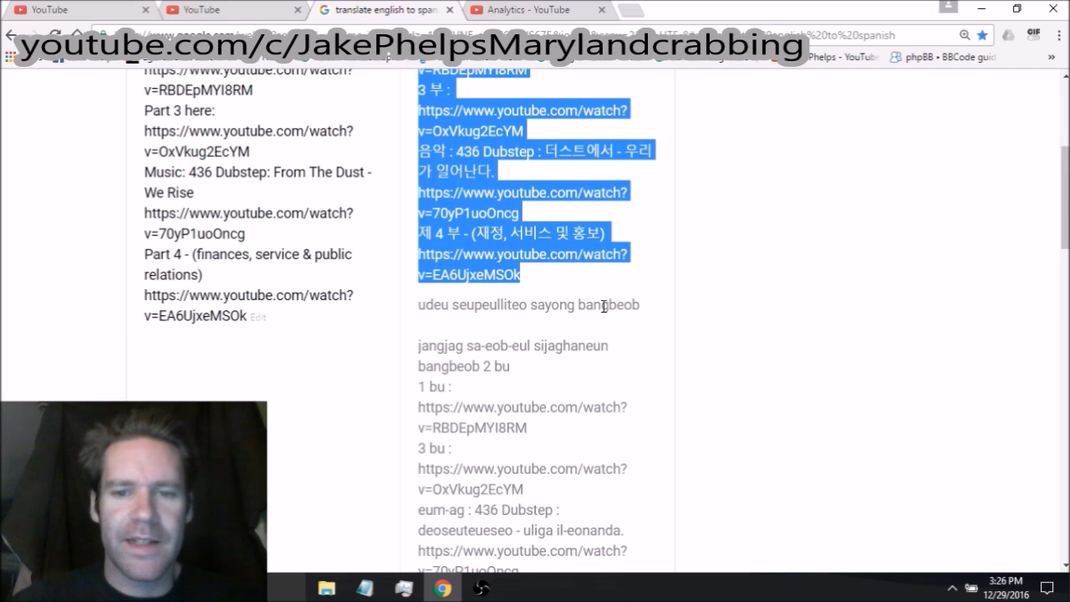
pyautogui.scroll(3, 684, 323)
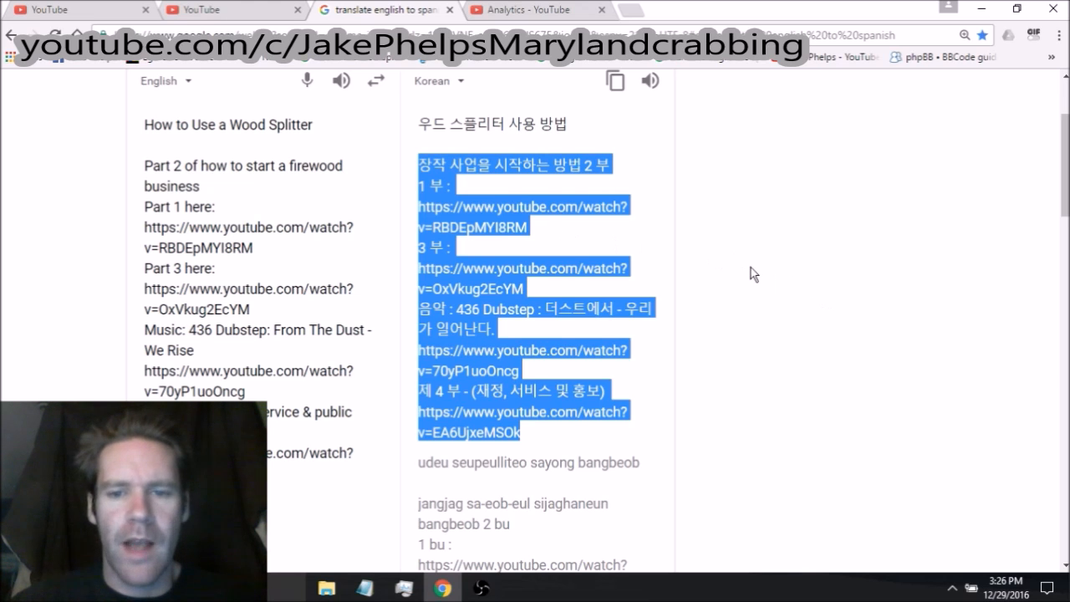
pyautogui.scroll(-3, 724, 298)
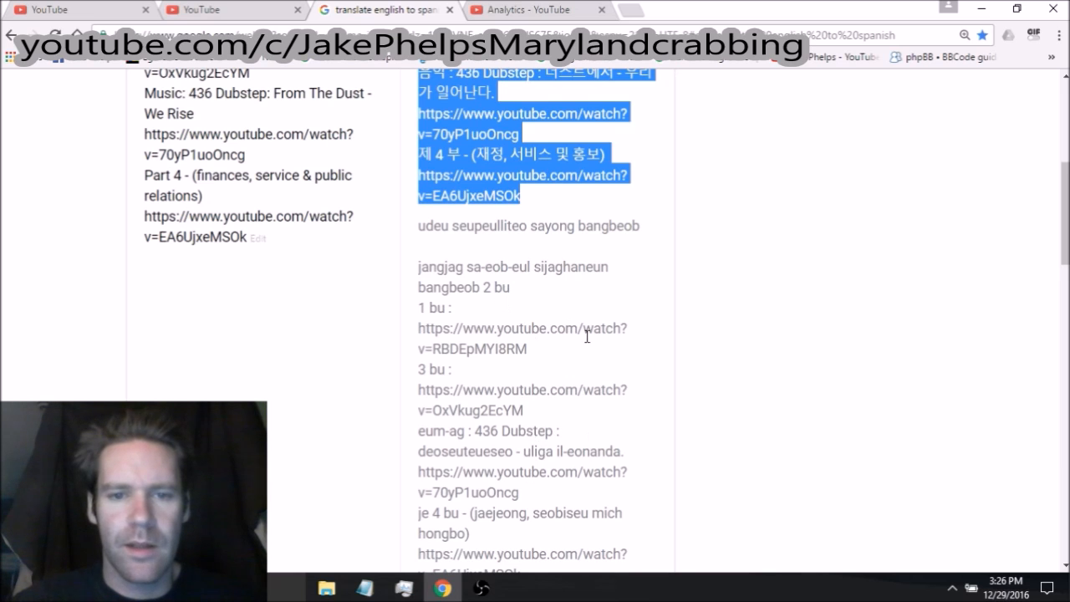
pyautogui.scroll(2, 809, 347)
pyautogui.scroll(3, 808, 346)
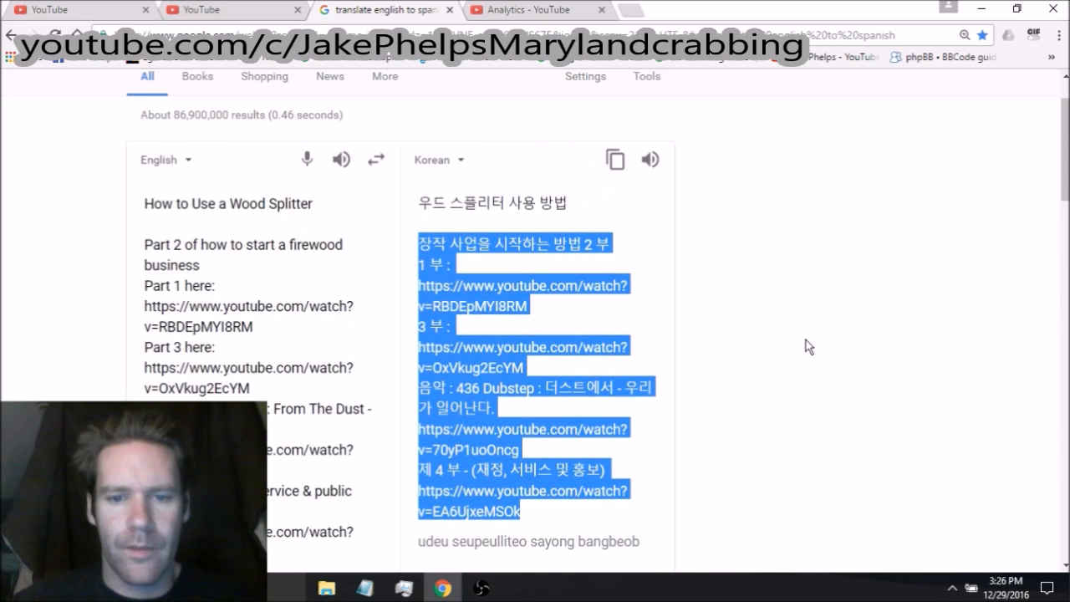
pyautogui.scroll(-3, 807, 346)
pyautogui.scroll(1, 806, 346)
pyautogui.scroll(1, 803, 338)
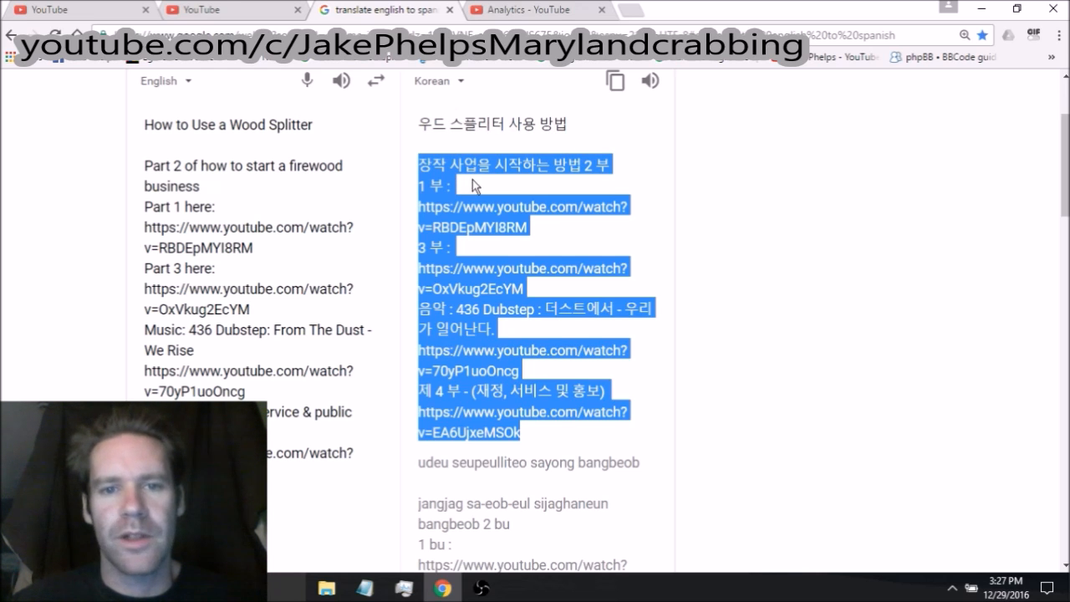
# Check the video's Korean title and description translation against the language table in the analytics.
pyautogui.click(251, 18)
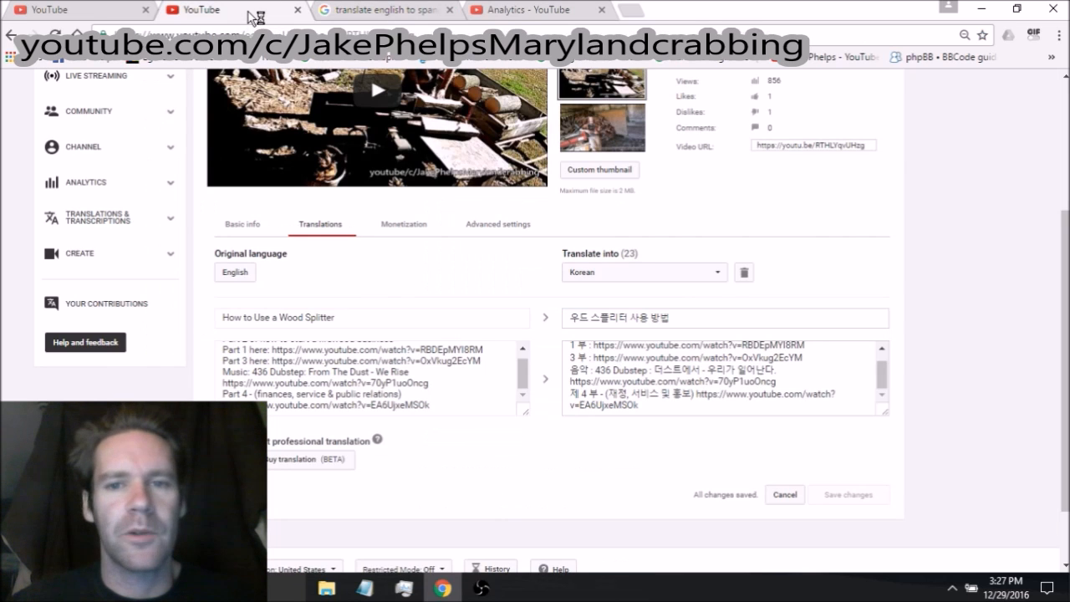
pyautogui.click(506, 13)
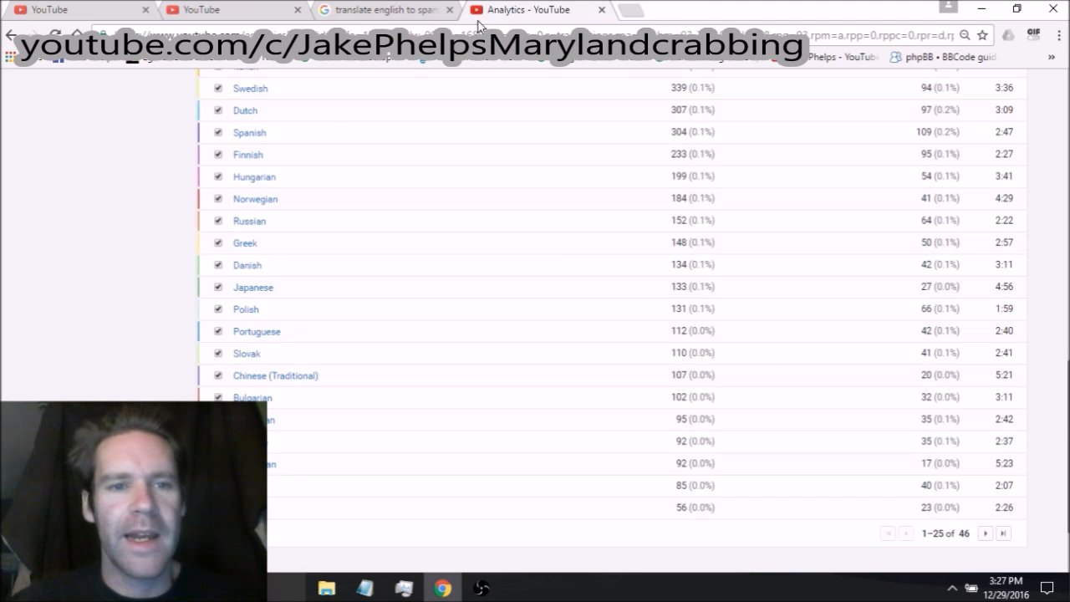
pyautogui.scroll(2, 167, 285)
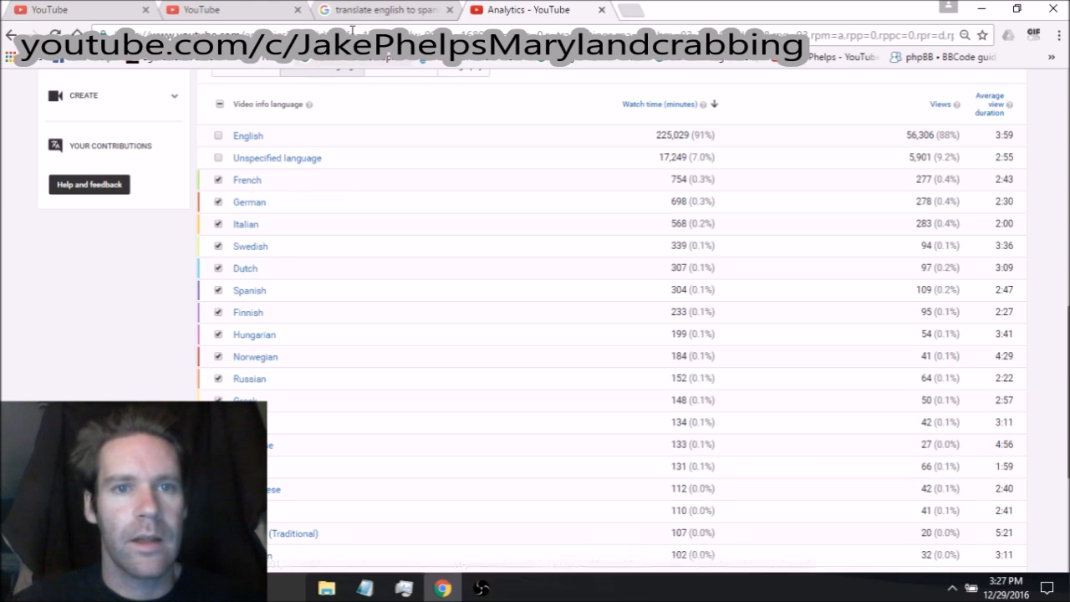
pyautogui.click(248, 15)
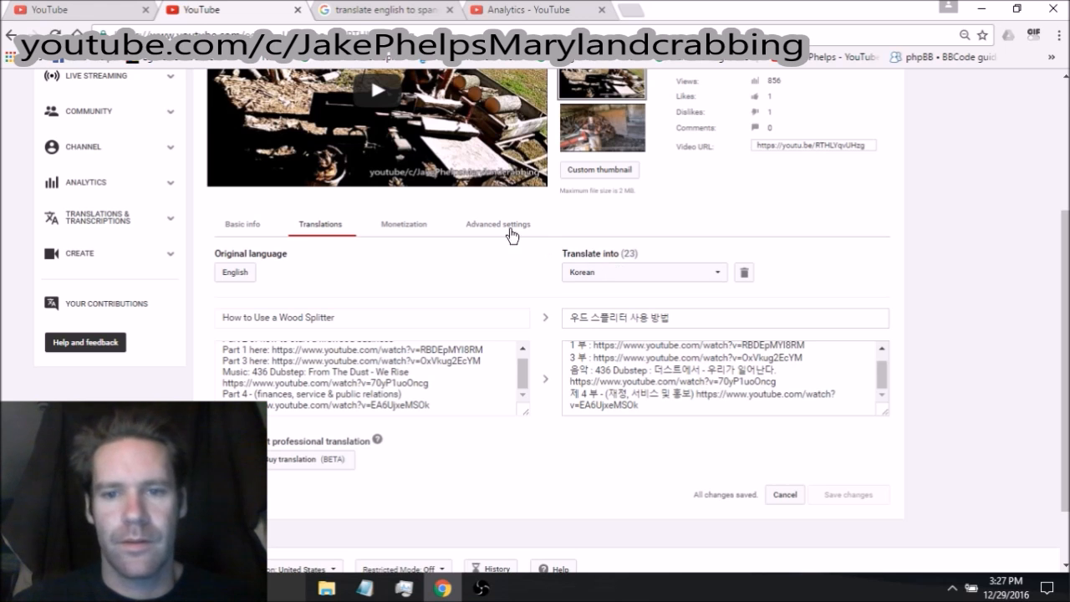
# Return to the video's subtitle management page and review the list of published subtitle languages.
pyautogui.click(77, 11)
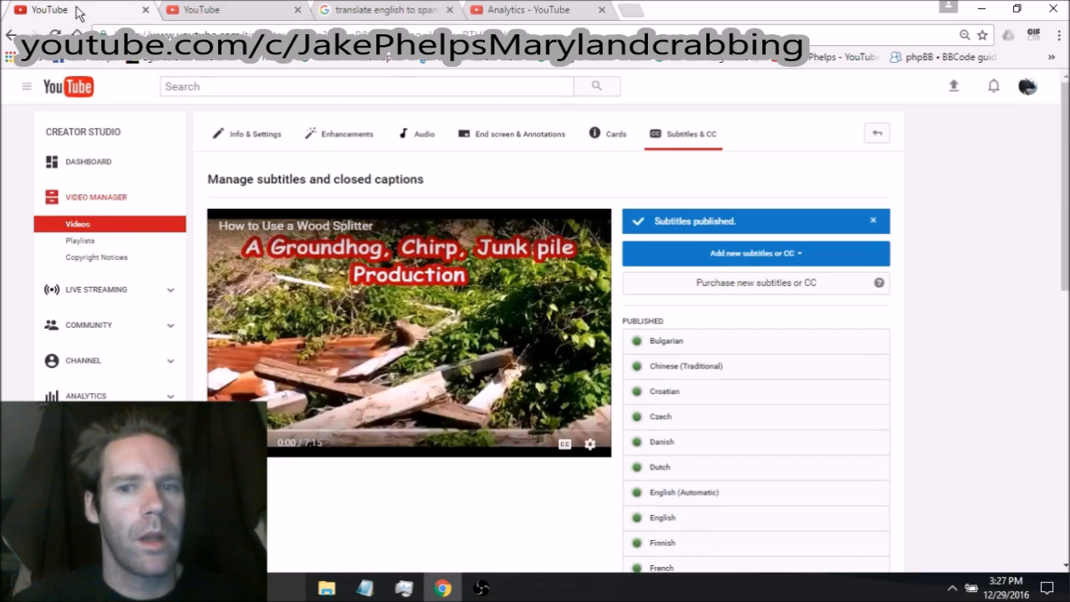
pyautogui.scroll(-4, 977, 353)
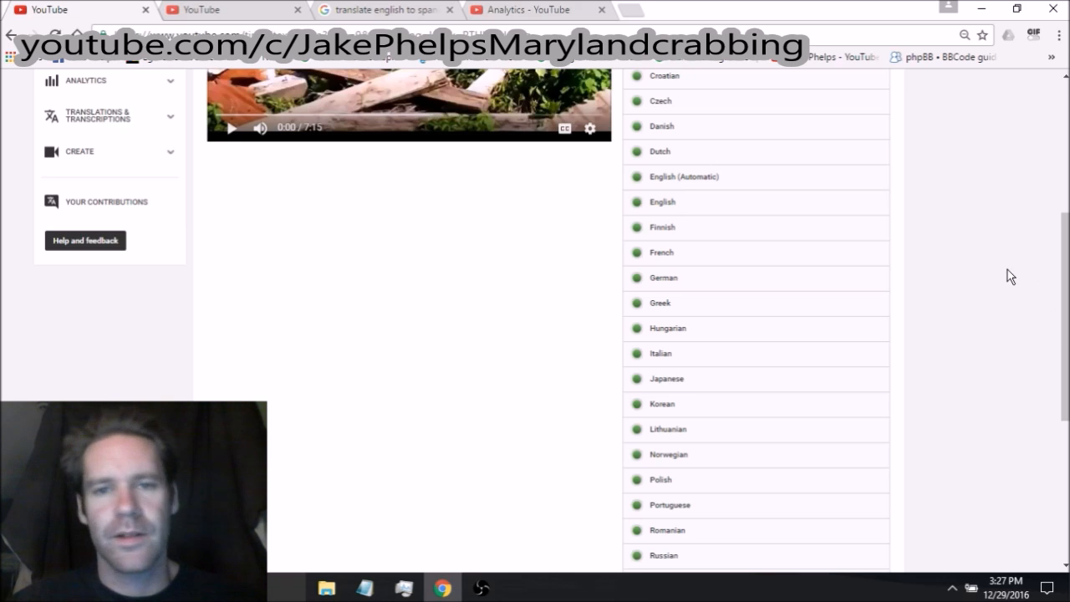
pyautogui.scroll(3, 1010, 277)
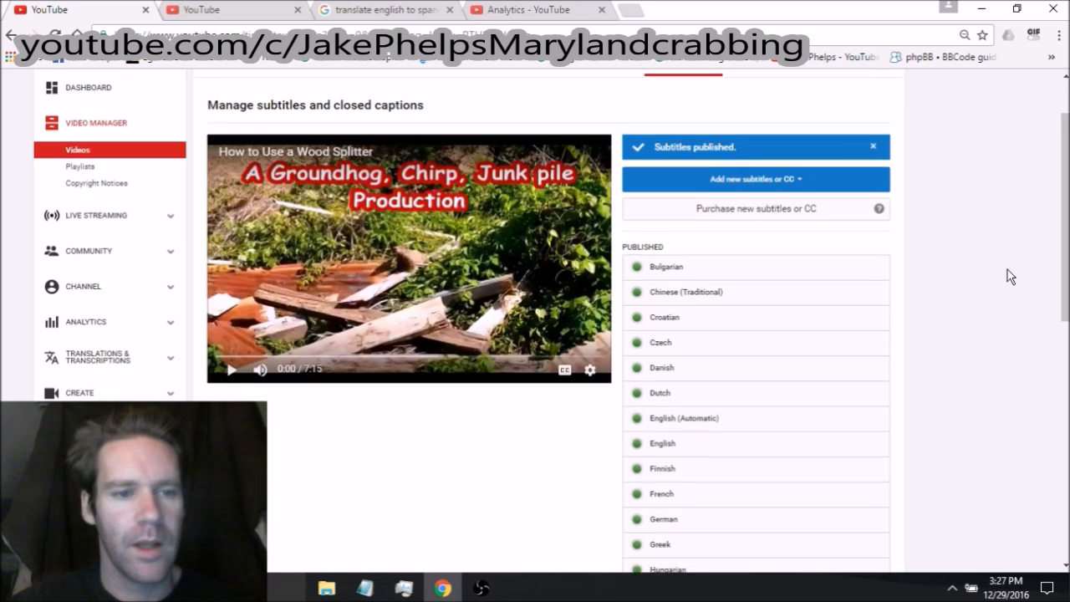
pyautogui.scroll(1, 1010, 277)
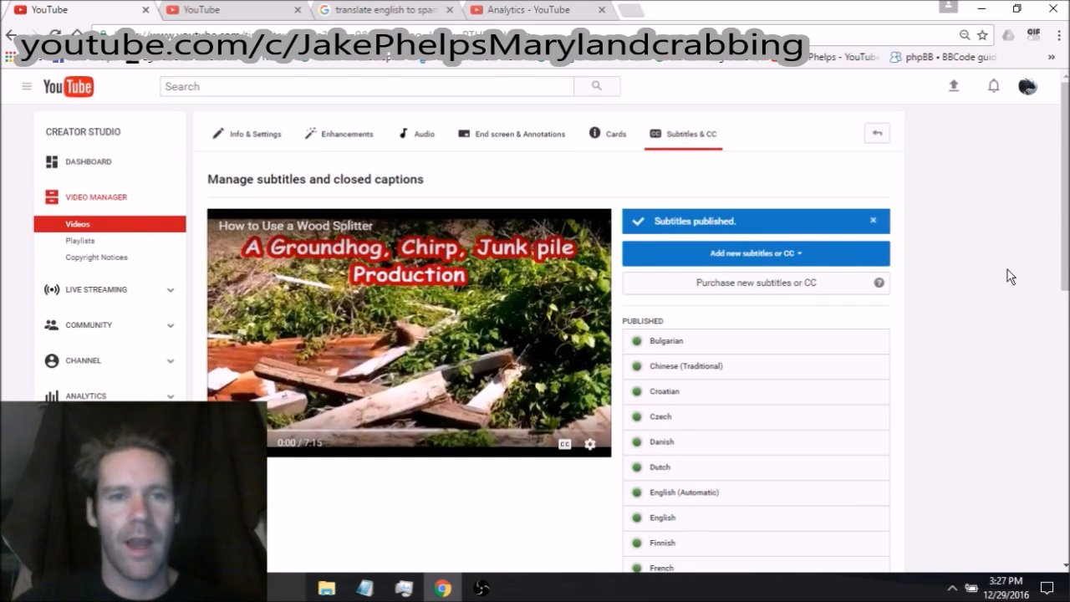